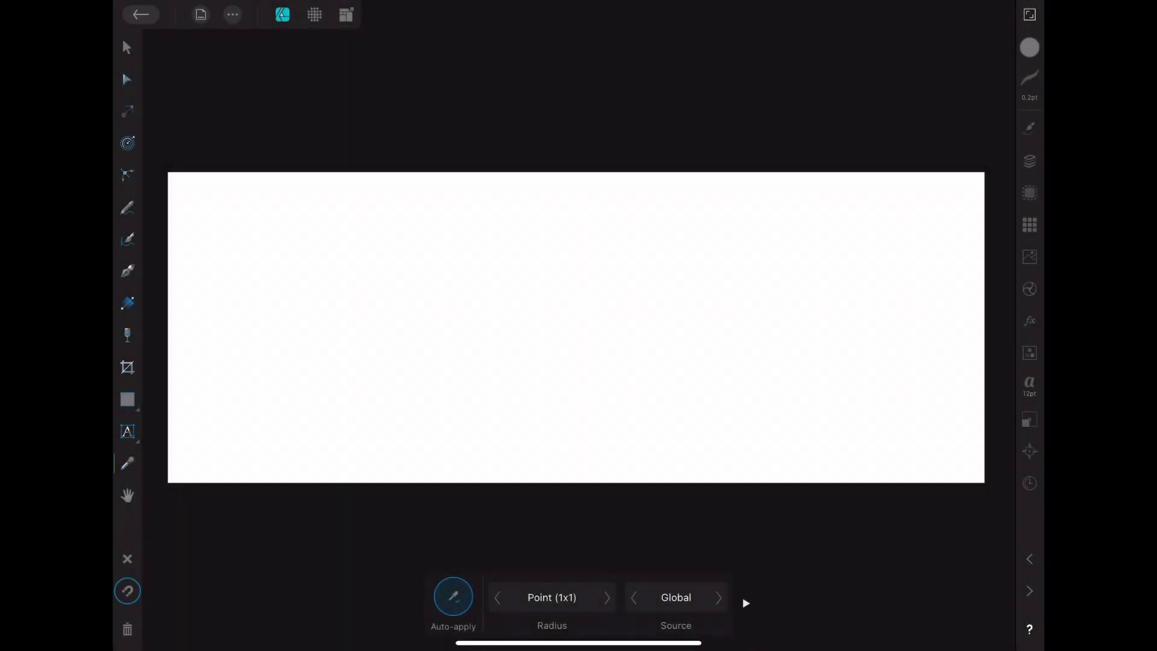
- Draw a canvas-sized rectangle filled white with 10% noise texture
{"action": "left_click", "coordinate": [127, 399]}
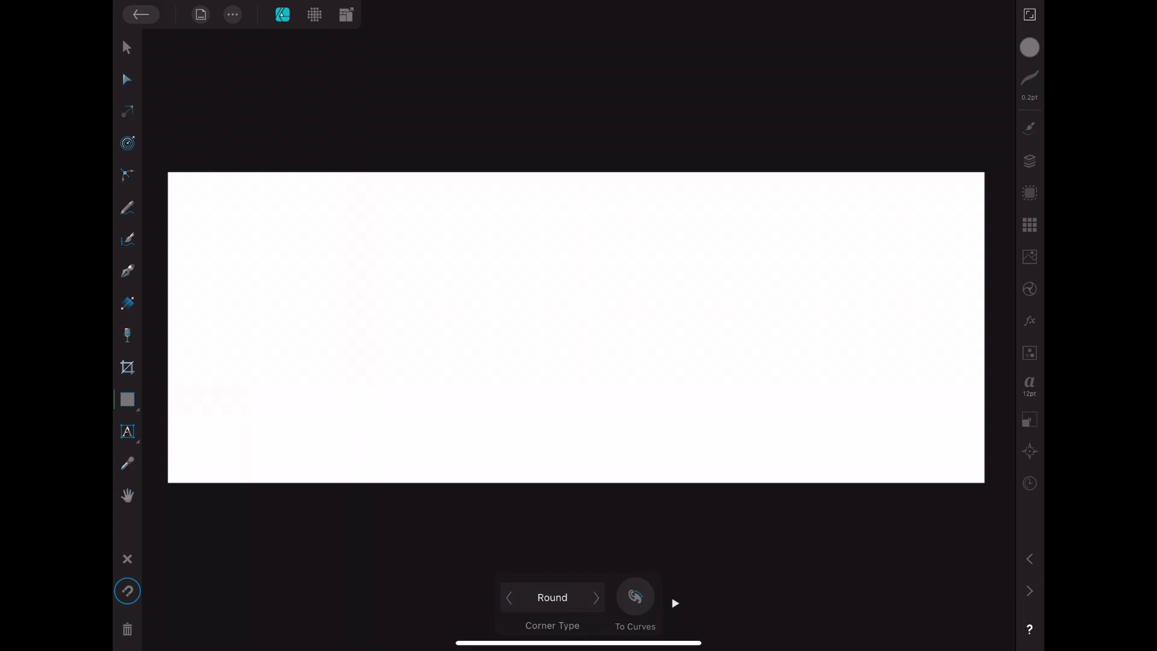
{"action": "left_click_drag", "start_coordinate": [168, 173], "coordinate": [986, 483]}
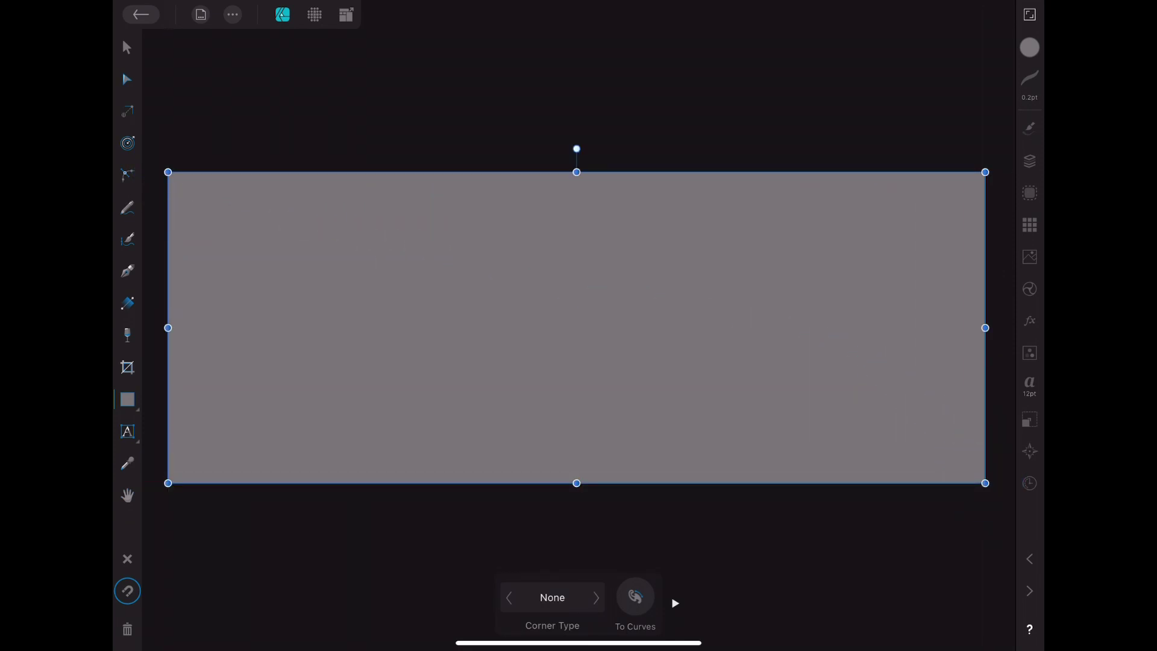
{"action": "left_click", "coordinate": [1030, 47]}
{"action": "left_click_drag", "start_coordinate": [908, 174], "coordinate": [908, 218]}
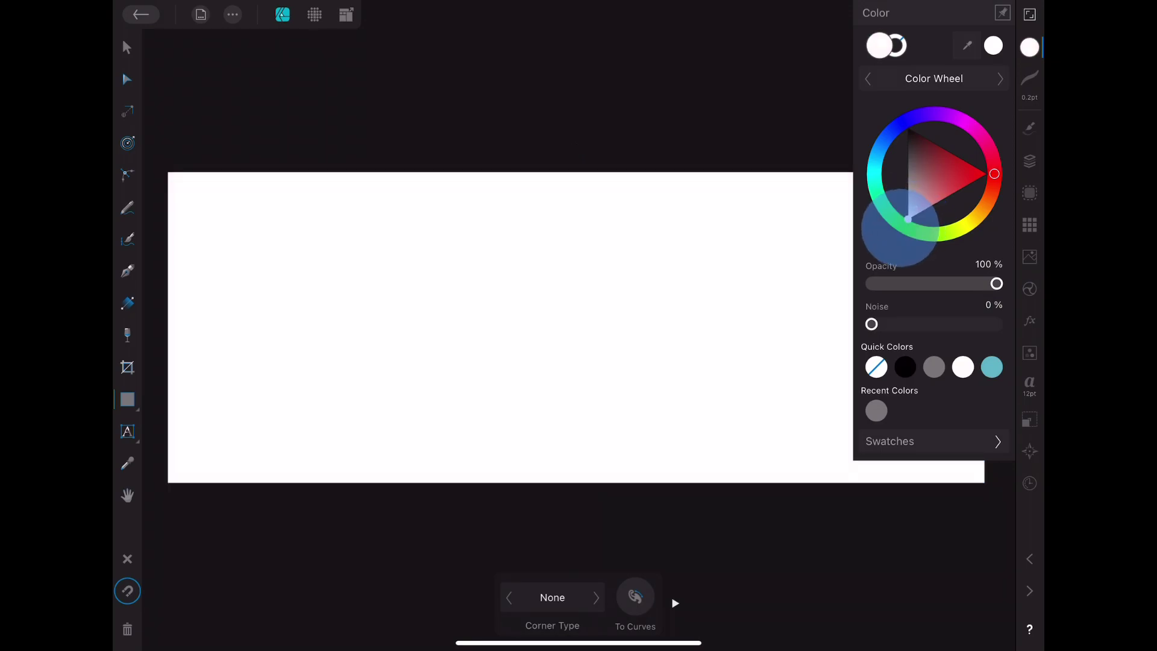
{"action": "left_click_drag", "start_coordinate": [871, 324], "coordinate": [884, 325]}
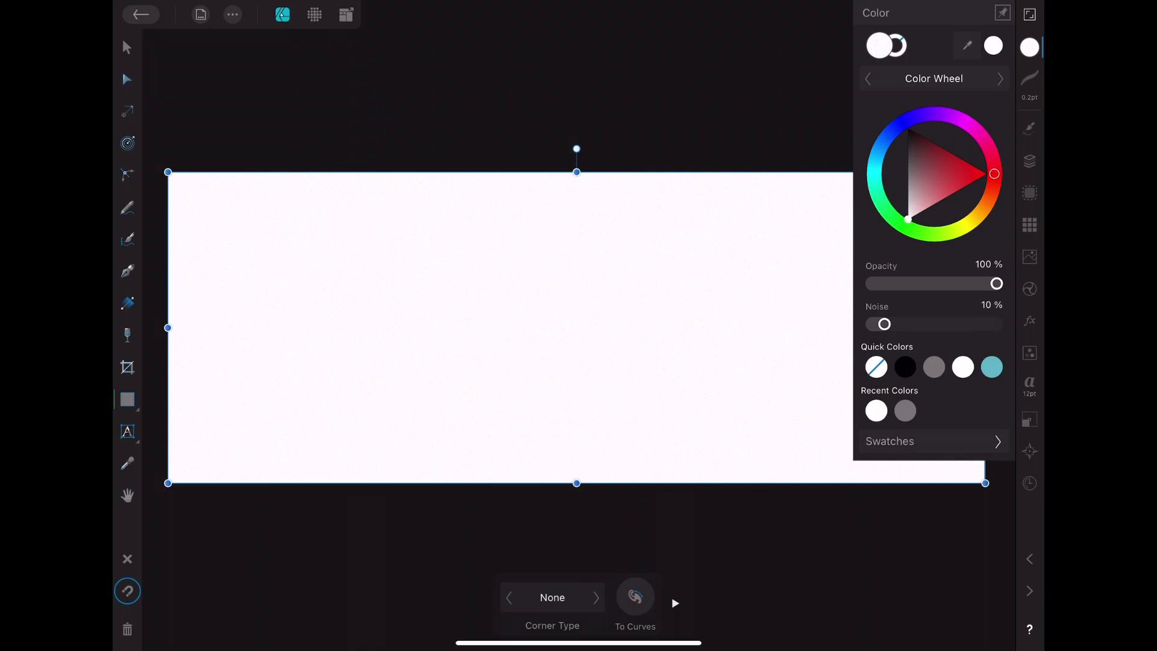
{"action": "left_click", "coordinate": [1030, 47]}
{"action": "left_click", "coordinate": [1030, 162]}
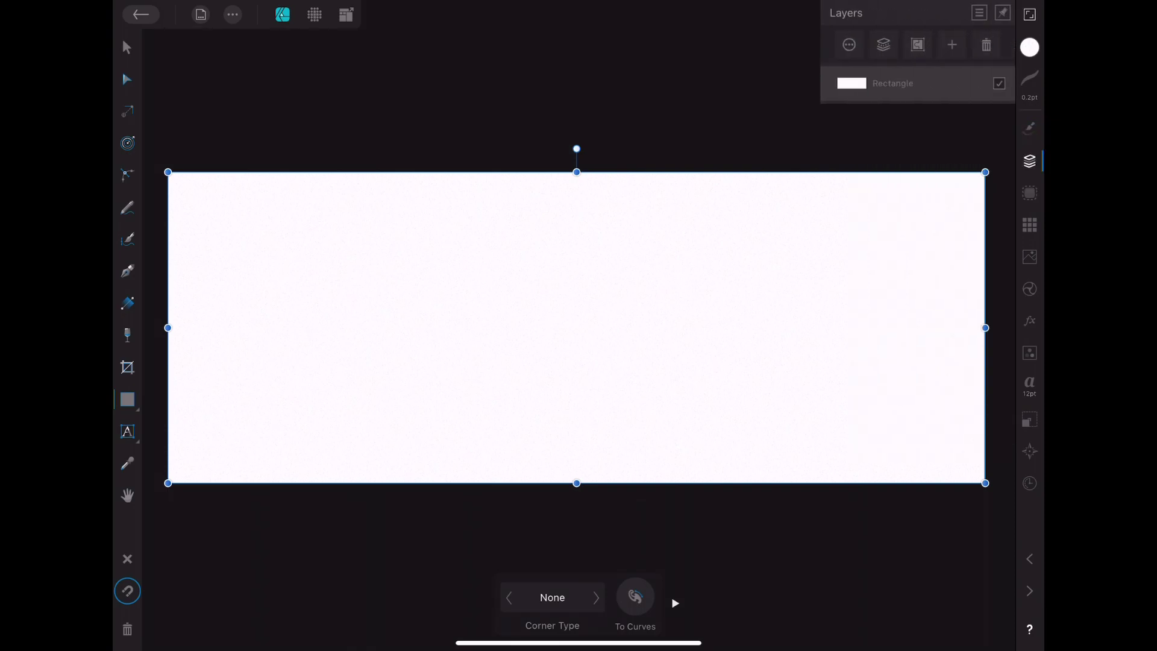
- Lock the white background rectangle in the Layers panel
{"action": "left_click", "coordinate": [849, 44]}
{"action": "left_click", "coordinate": [917, 186]}
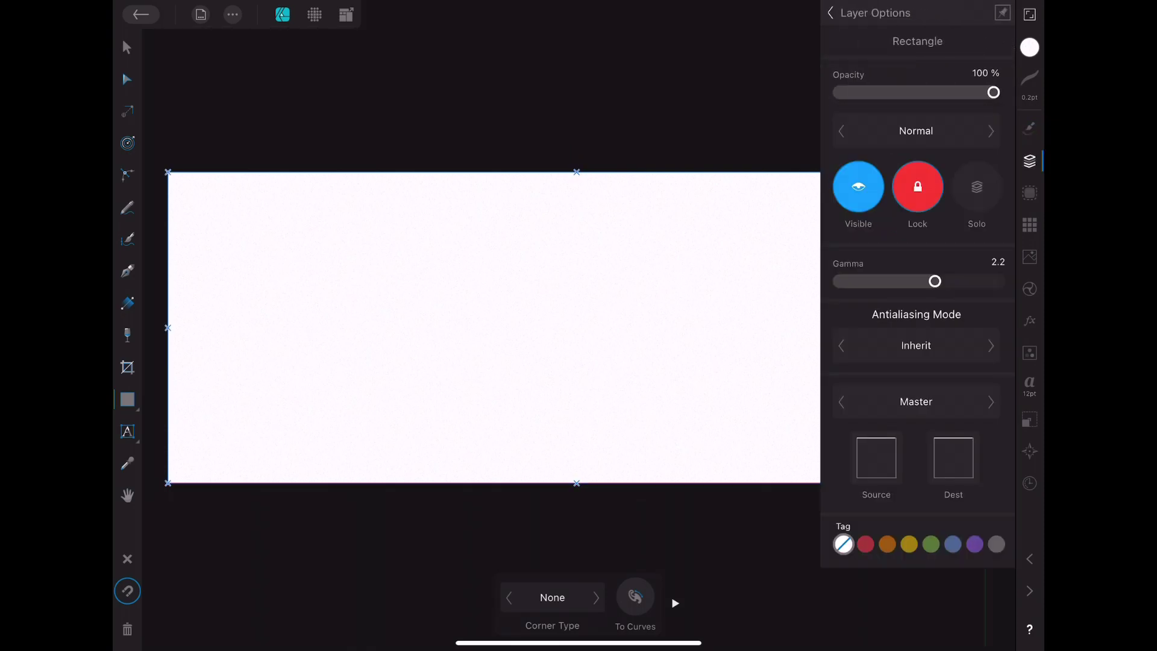
{"action": "left_click", "coordinate": [830, 13]}
{"action": "left_click", "coordinate": [1030, 161]}
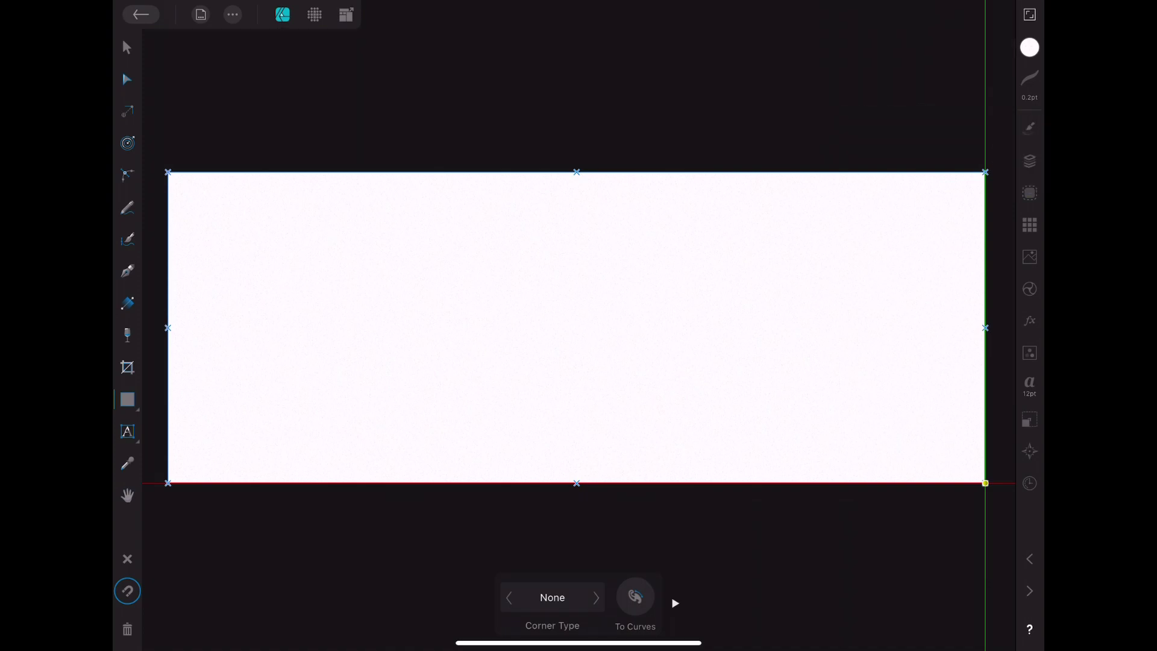
- Set the fill to plain mid grey and draw a full-height rectangle on the left
{"action": "left_click", "coordinate": [1030, 47]}
{"action": "left_click", "coordinate": [596, 597]}
{"action": "left_click", "coordinate": [1030, 47]}
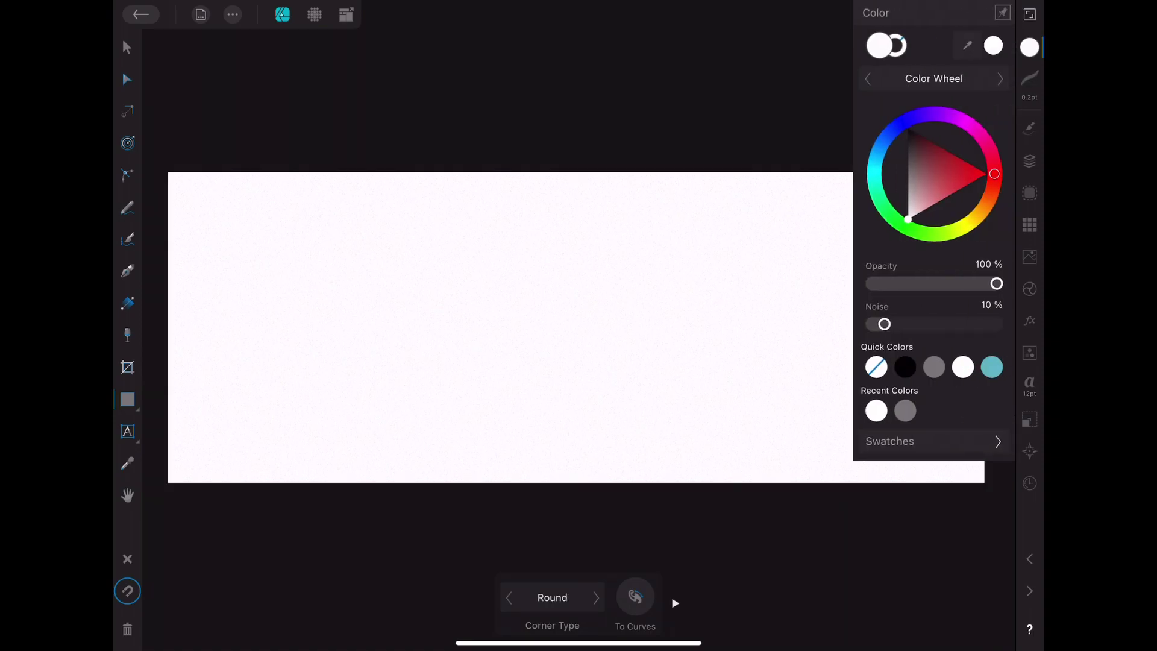
{"action": "left_click", "coordinate": [934, 367]}
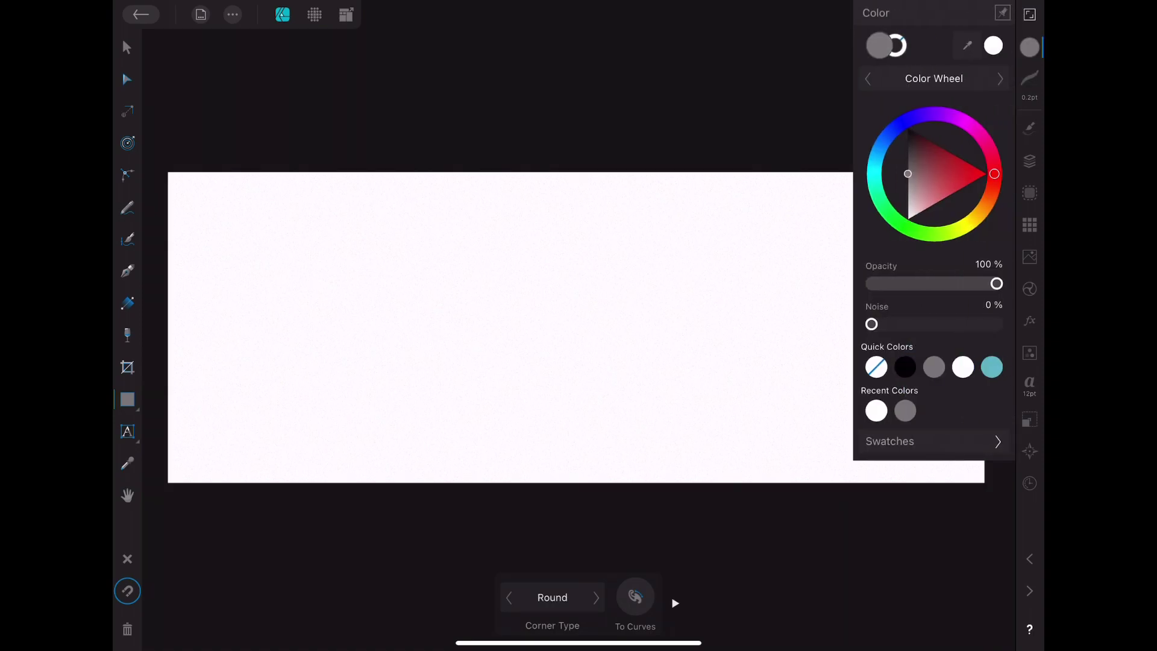
{"action": "left_click", "coordinate": [1030, 47]}
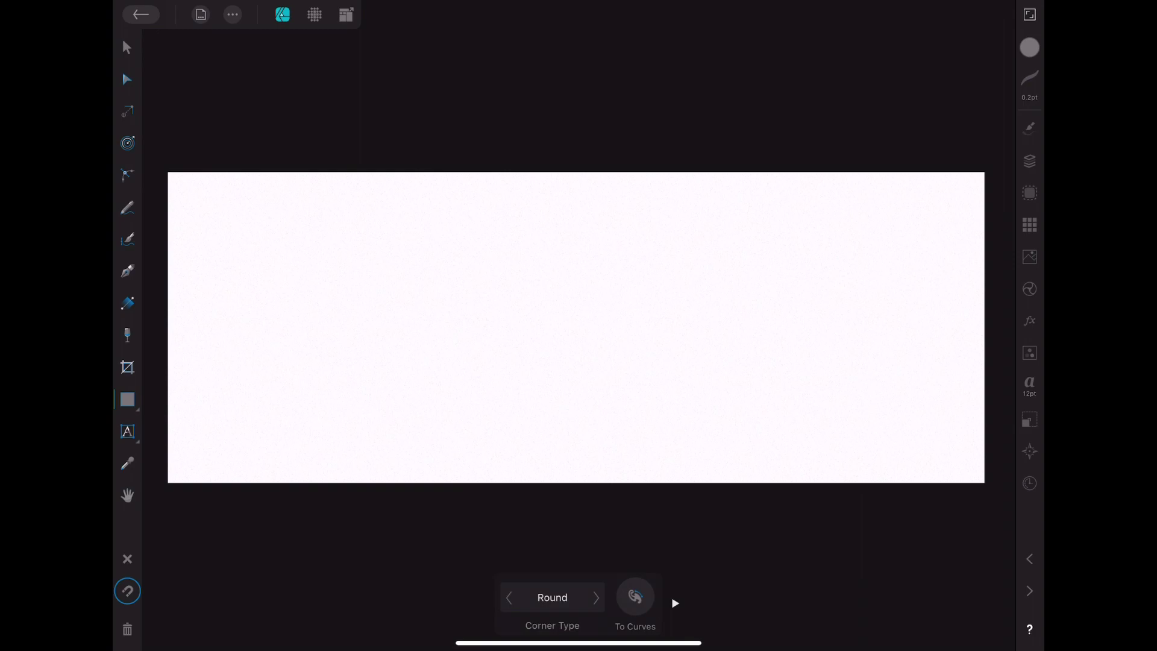
{"action": "mouse_move", "coordinate": [171, 173]}
{"action": "left_mouse_down"}
{"action": "mouse_move", "coordinate": [498, 473]}
{"action": "mouse_move", "coordinate": [494, 483]}
{"action": "left_mouse_up"}
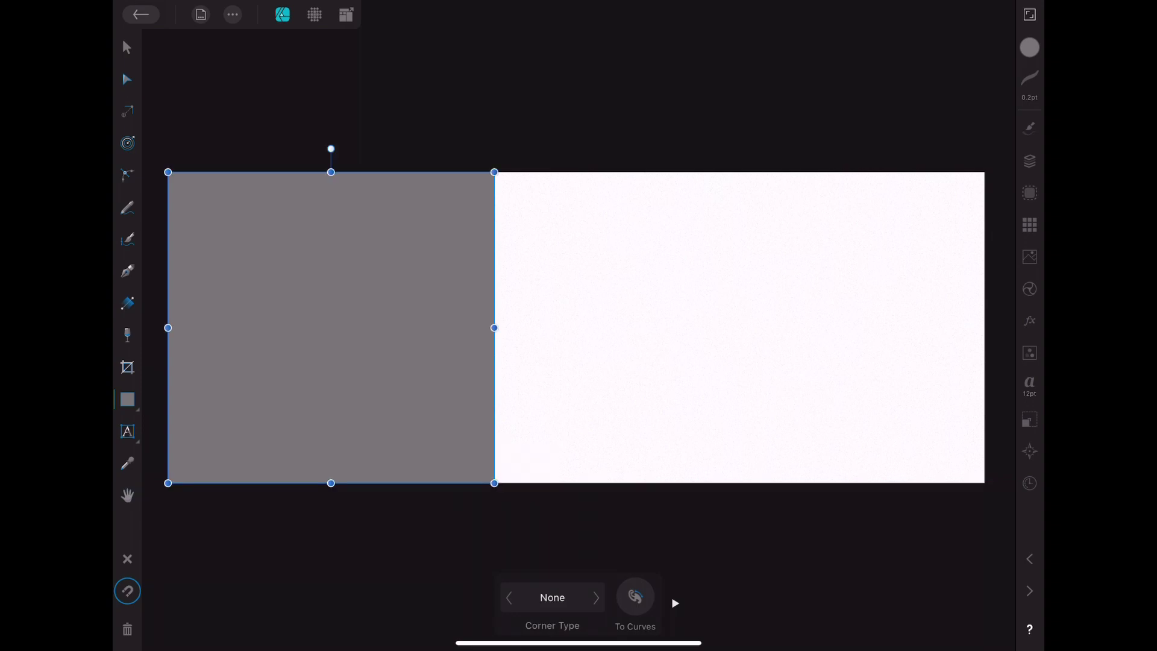
- Move the grey rectangle's right-hand nodes left so its right edge slants, narrower at top
{"action": "left_click", "coordinate": [233, 14]}
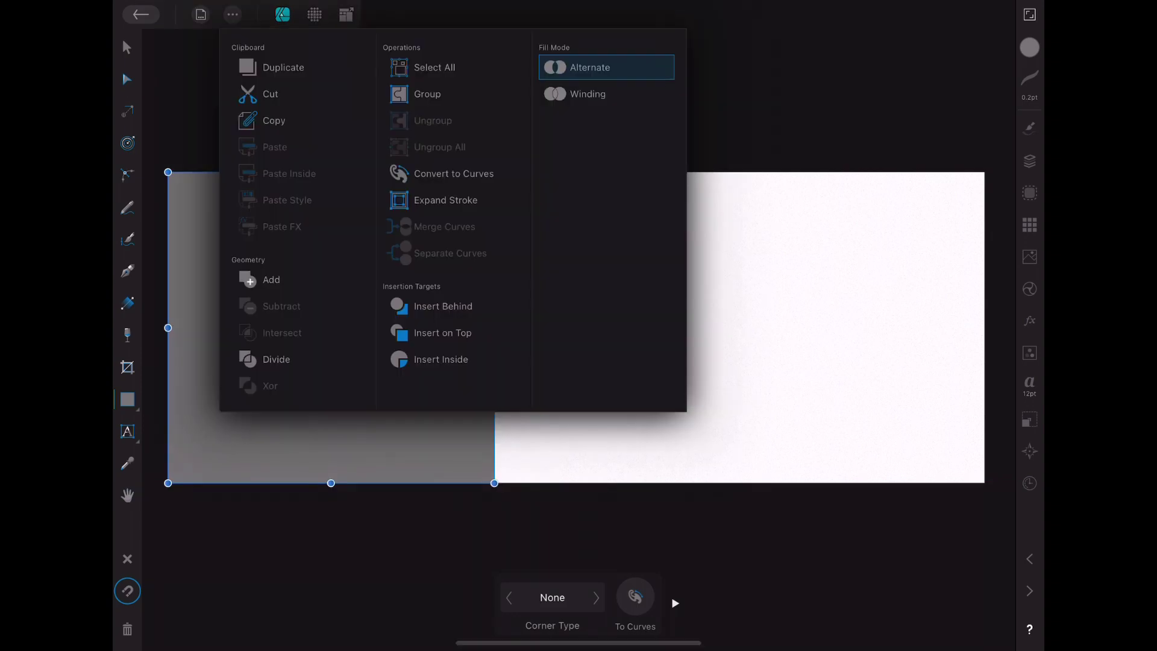
{"action": "left_click", "coordinate": [233, 14]}
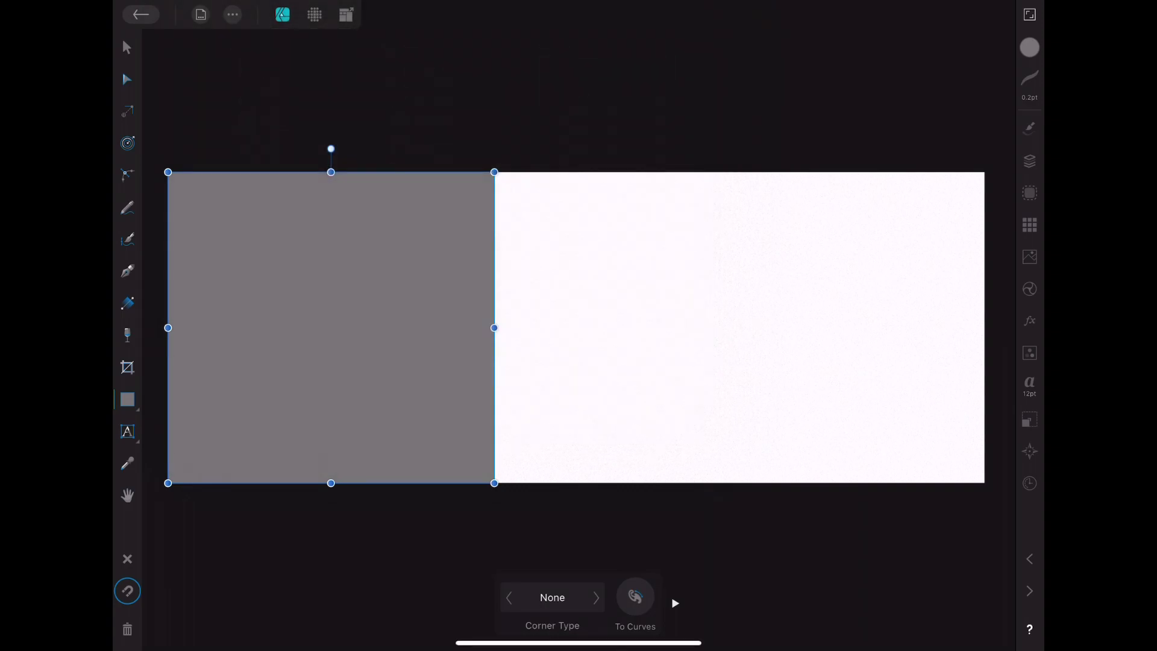
{"action": "left_click", "coordinate": [126, 79]}
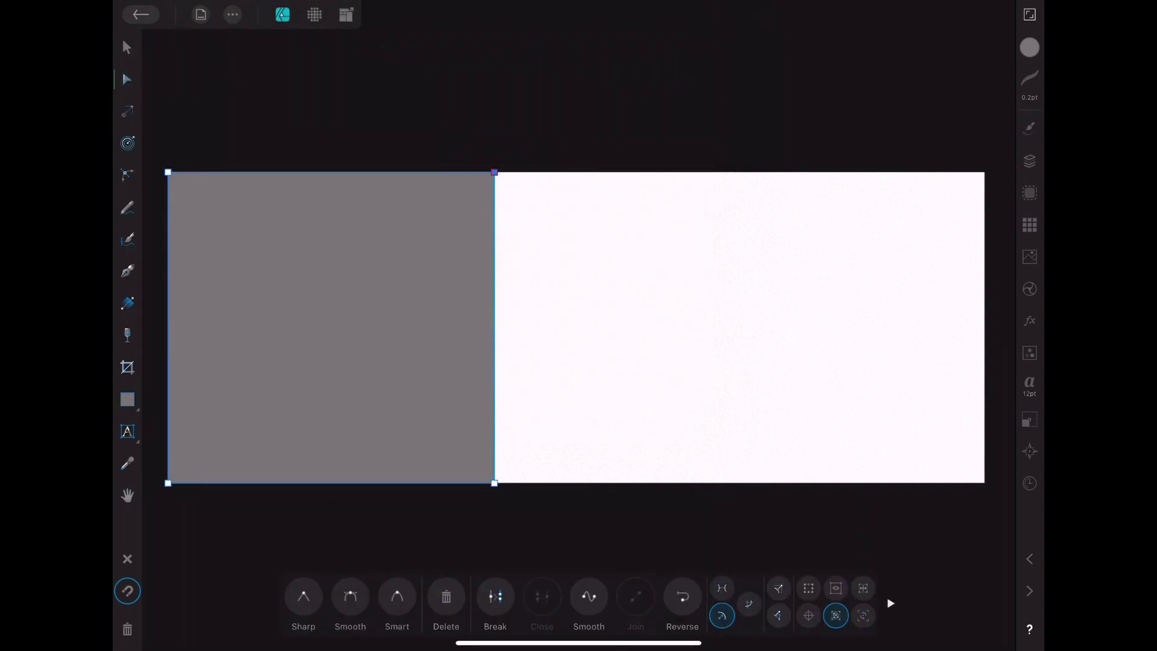
{"action": "left_click", "coordinate": [491, 176]}
{"action": "left_click_drag", "start_coordinate": [492, 176], "coordinate": [377, 186]}
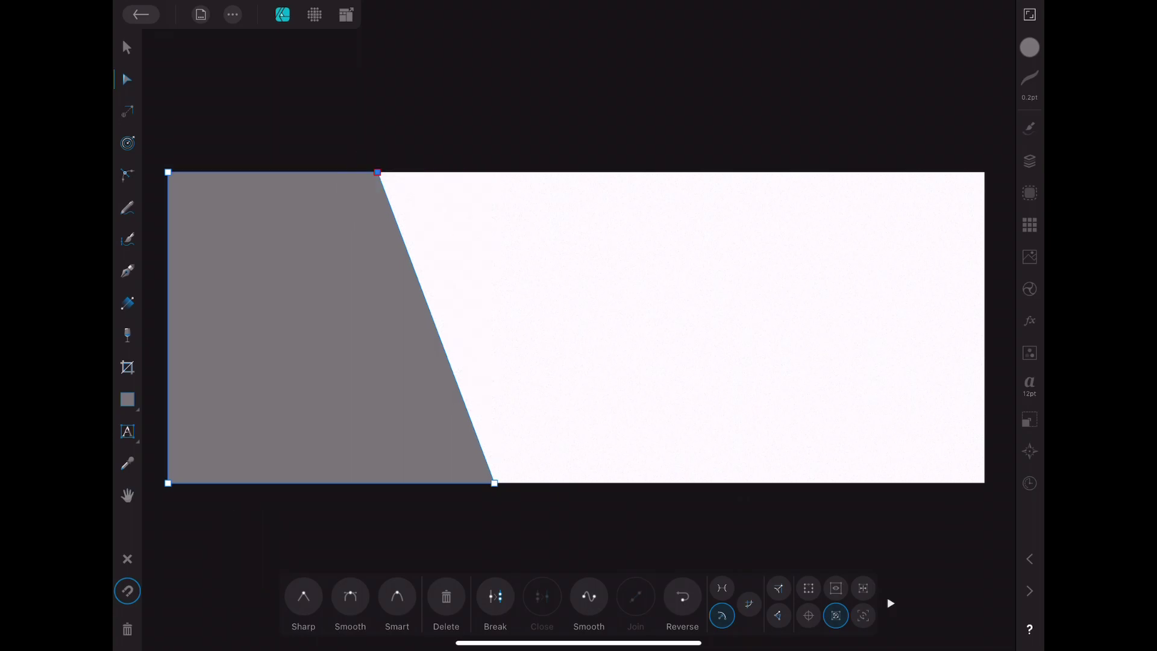
{"action": "left_click_drag", "start_coordinate": [494, 483], "coordinate": [446, 483]}
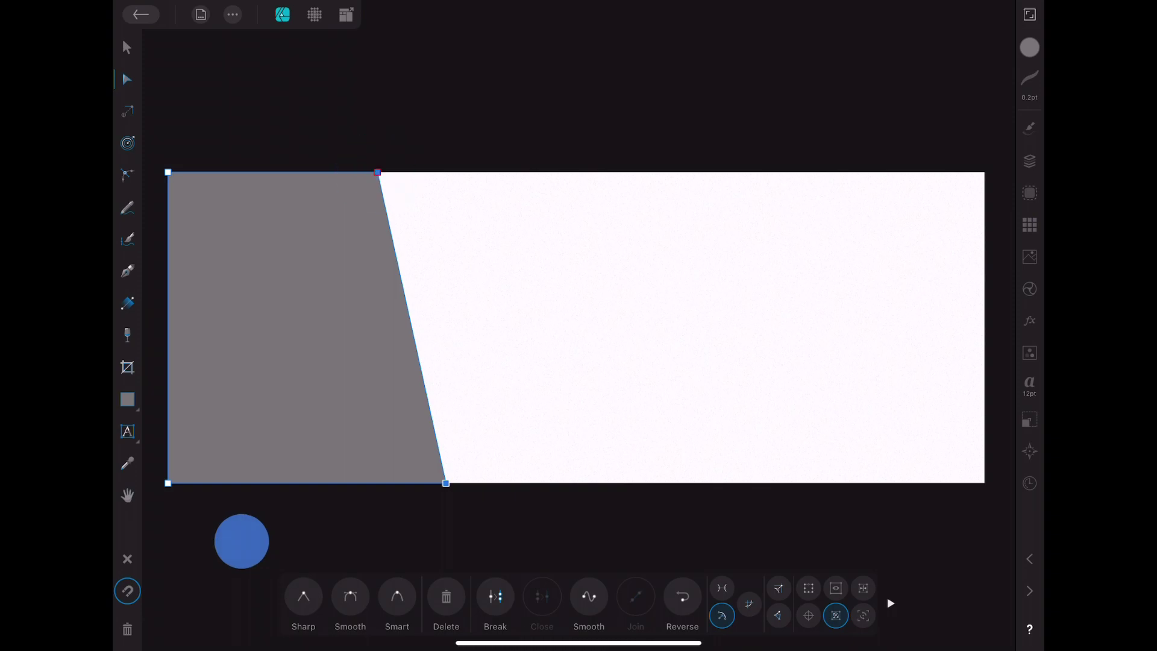
{"action": "left_click_drag", "start_coordinate": [370, 173], "coordinate": [349, 178]}
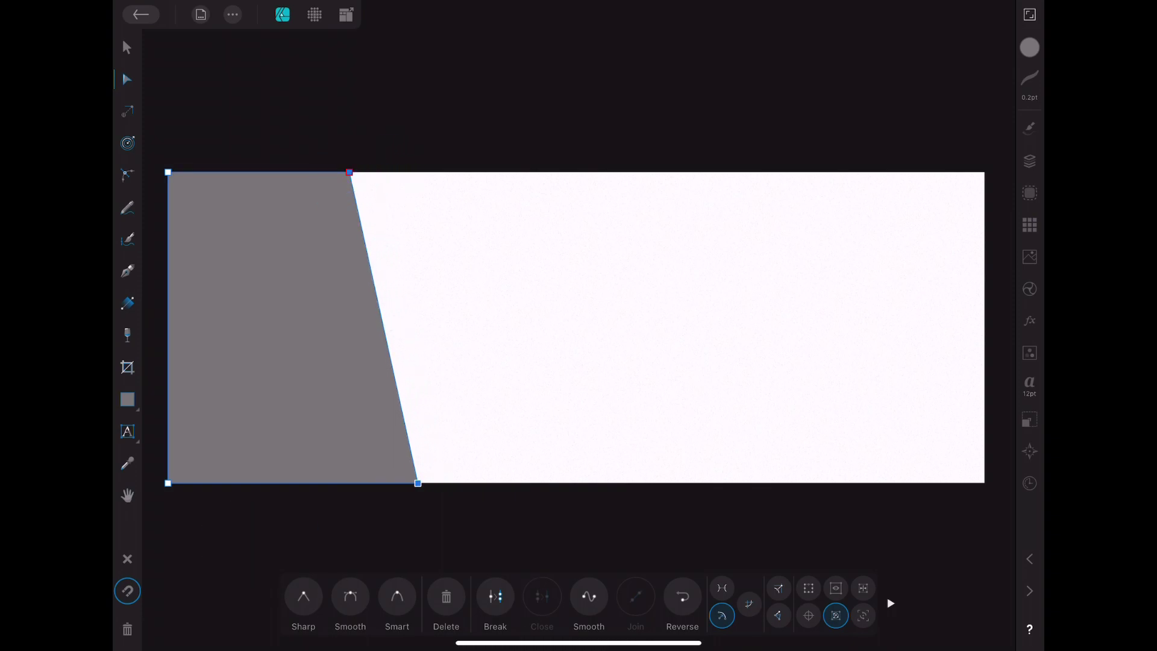
{"action": "left_click", "coordinate": [127, 47]}
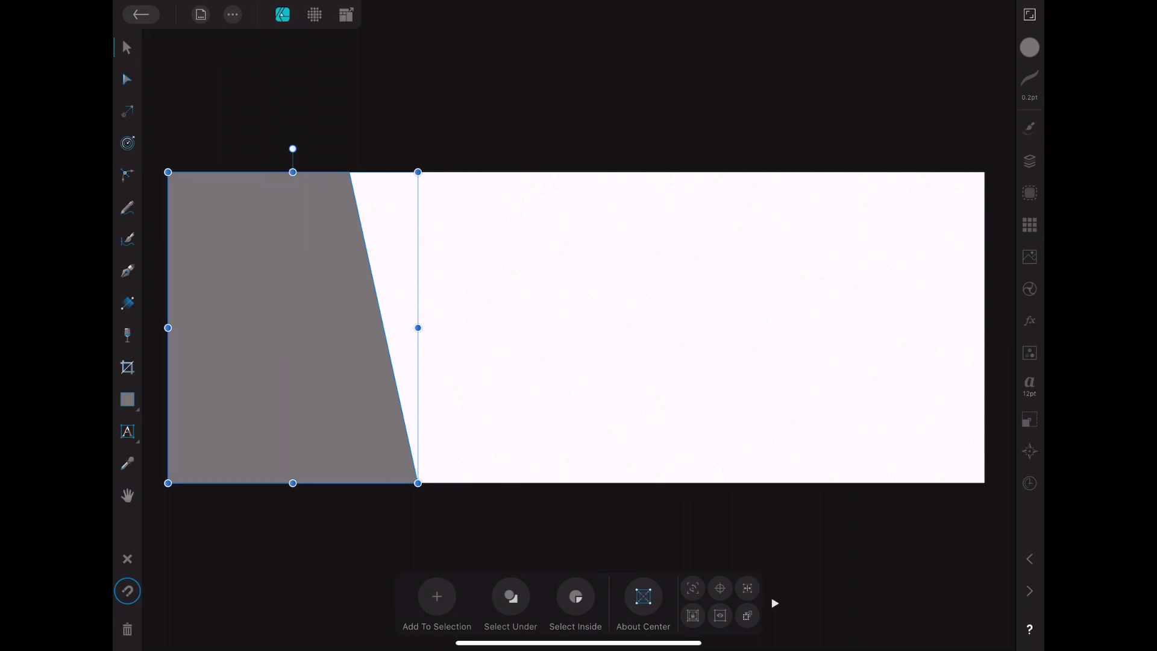
- Duplicate the grey panel to the banner's right end and rotate the copy 180 degrees
{"action": "left_click", "coordinate": [232, 14]}
{"action": "left_click", "coordinate": [232, 15]}
{"action": "left_click_drag", "start_coordinate": [331, 331], "coordinate": [892, 371]}
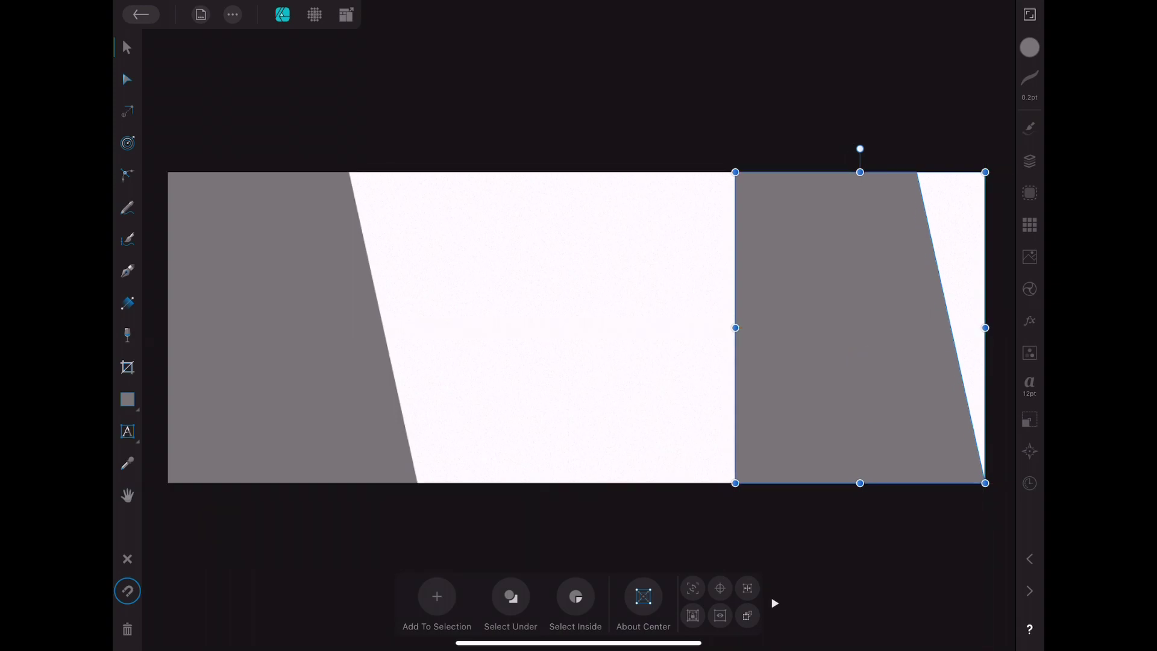
{"action": "left_click", "coordinate": [1029, 420]}
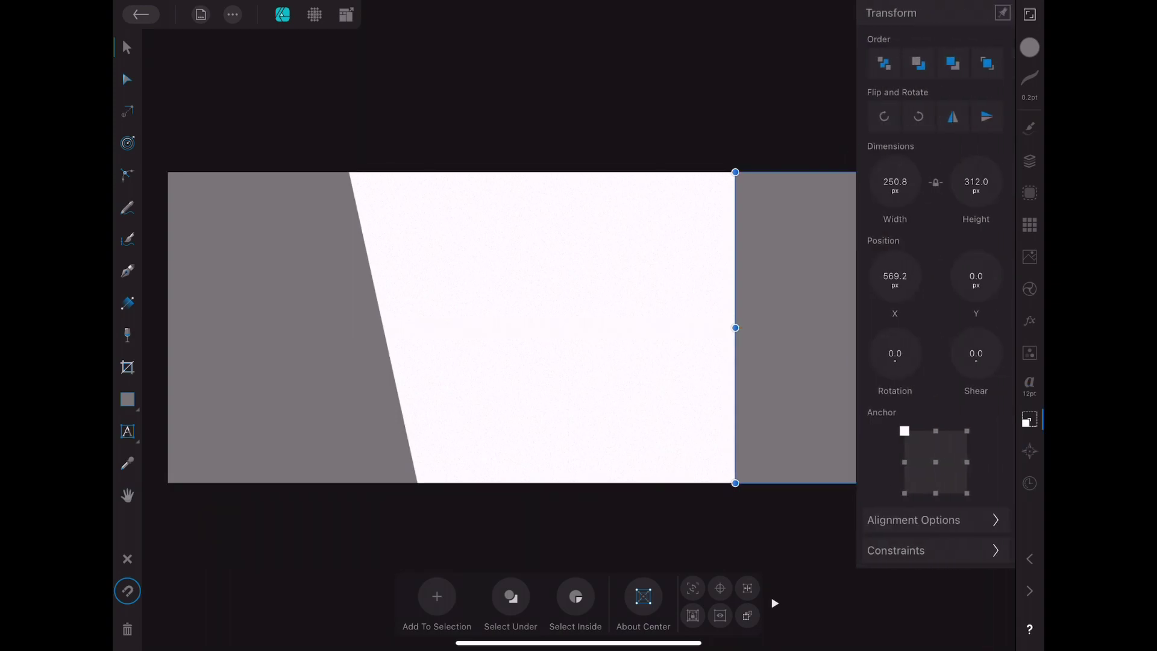
{"action": "left_click", "coordinate": [918, 116]}
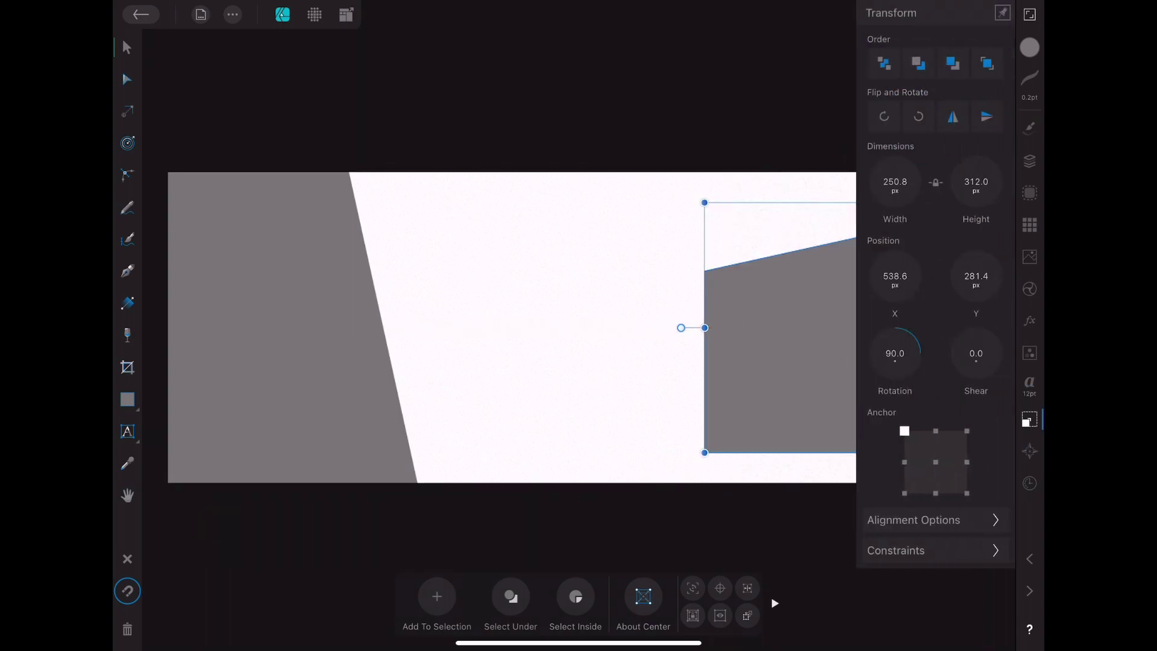
{"action": "left_click", "coordinate": [1030, 420]}
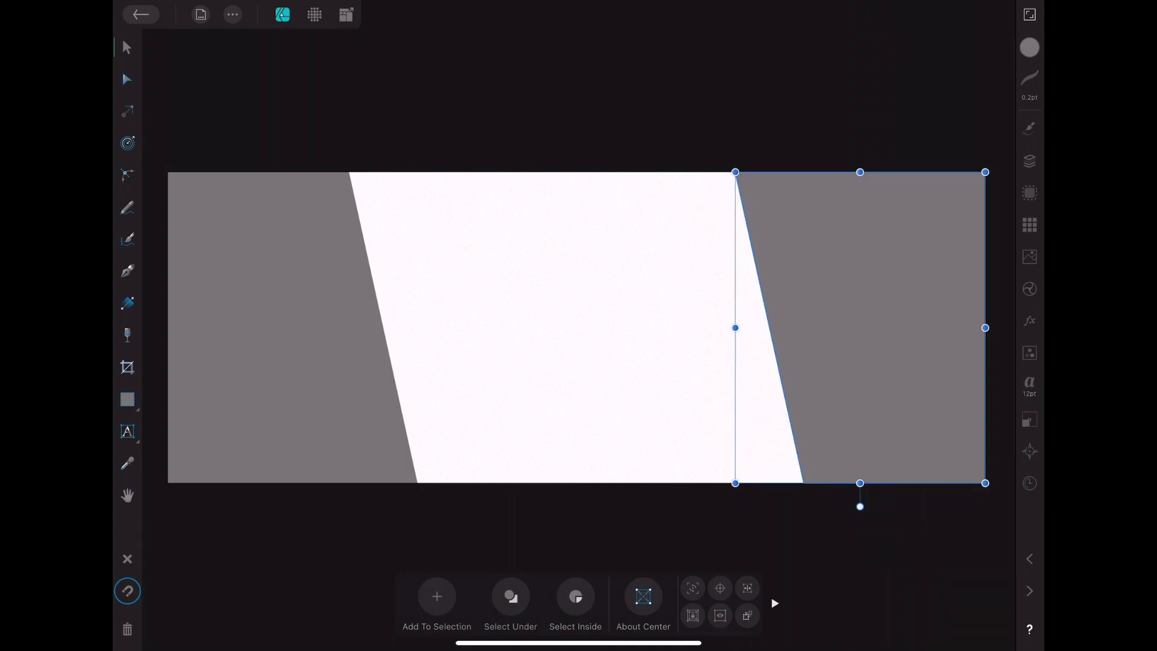
{"action": "key", "text": "Escape"}
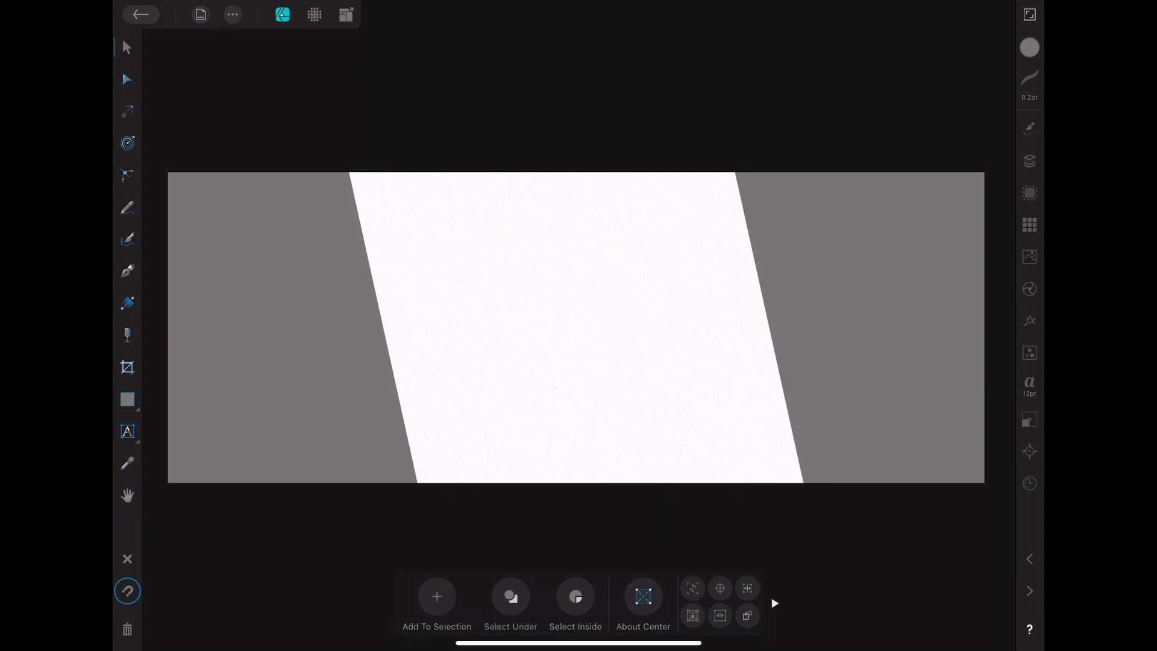
{"action": "left_click", "coordinate": [259, 327]}
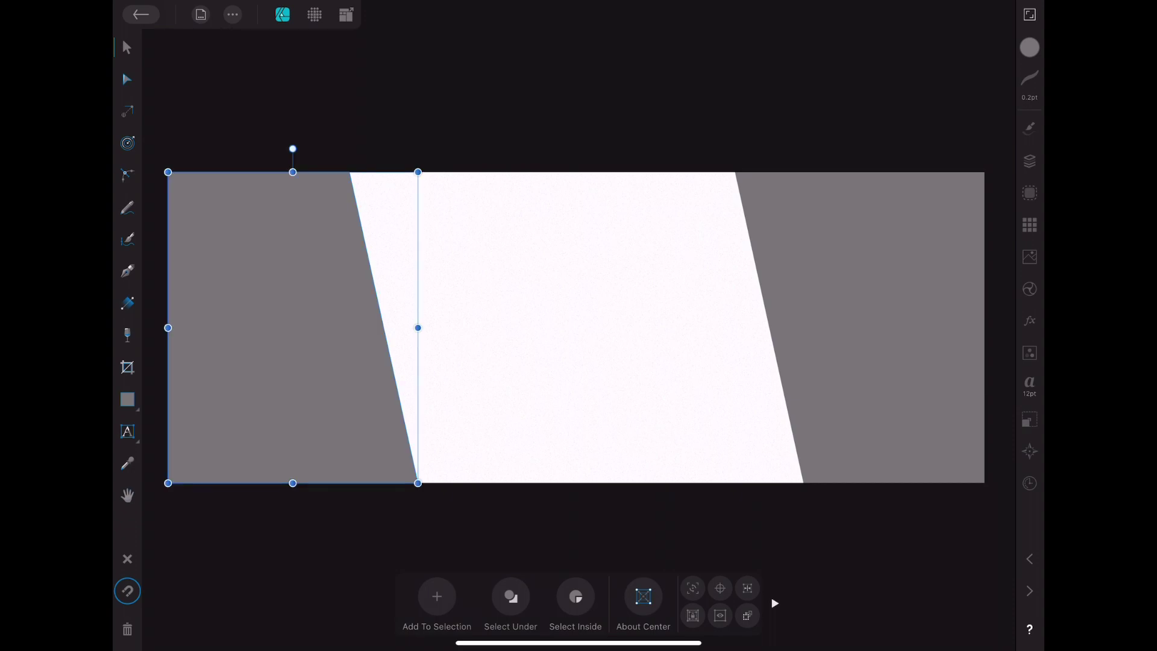
- Search the Pexels stock photos for 'fashion'
{"action": "left_click", "coordinate": [1030, 257]}
{"action": "left_click", "coordinate": [928, 70]}
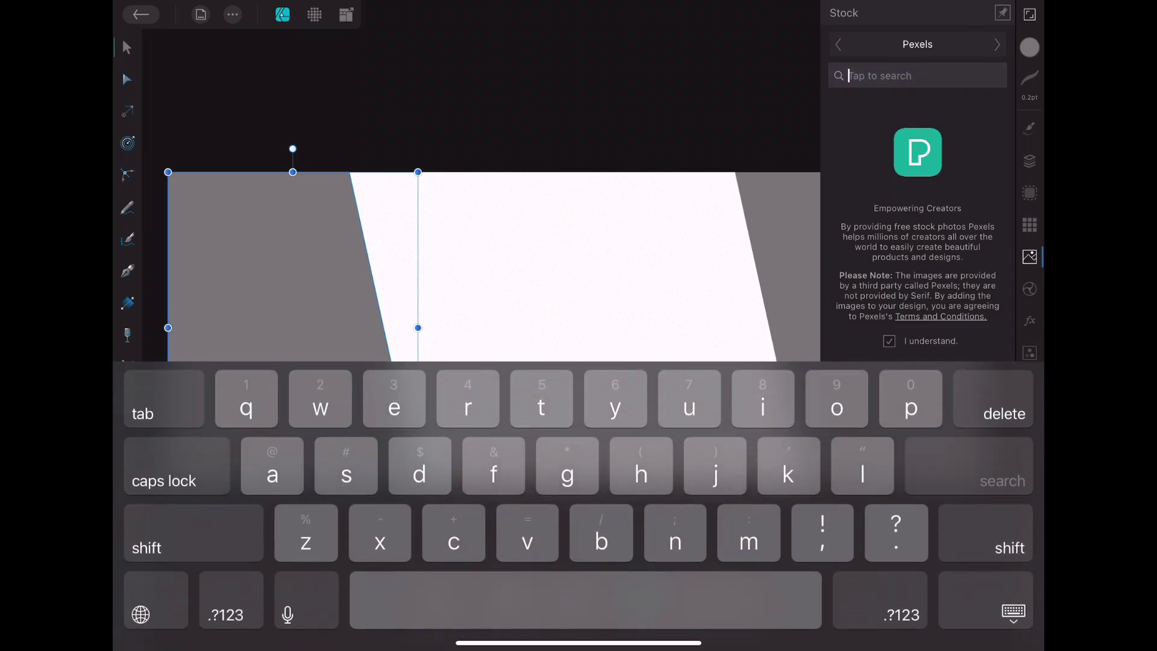
{"action": "type", "text": "fashion"}
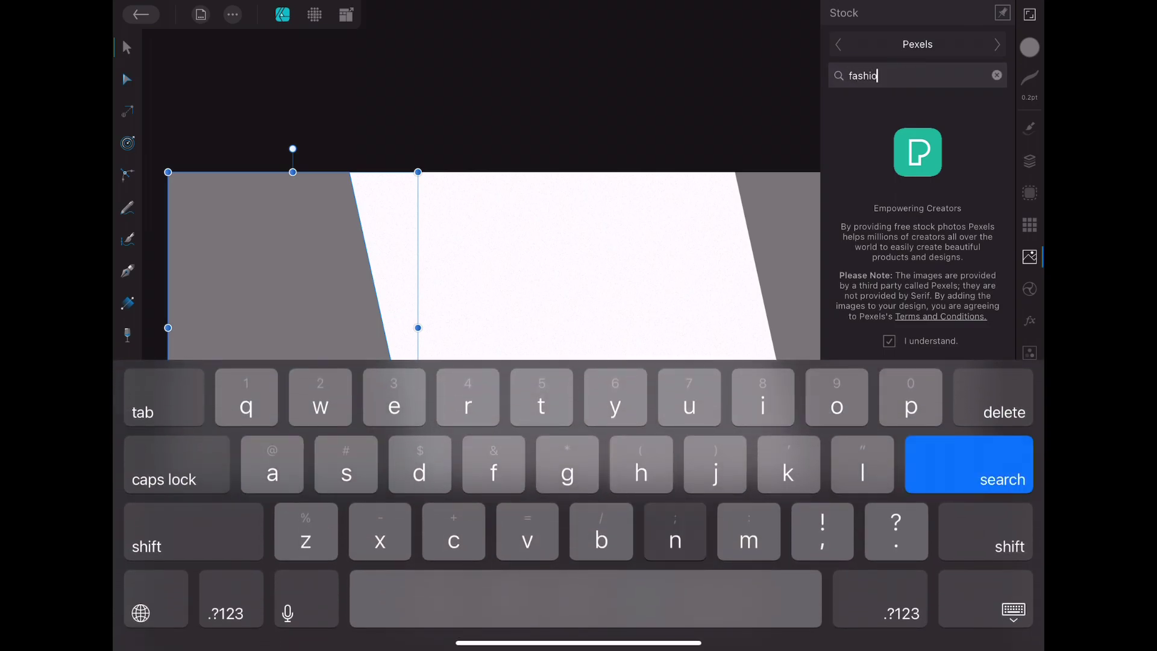
{"action": "key", "text": "Return"}
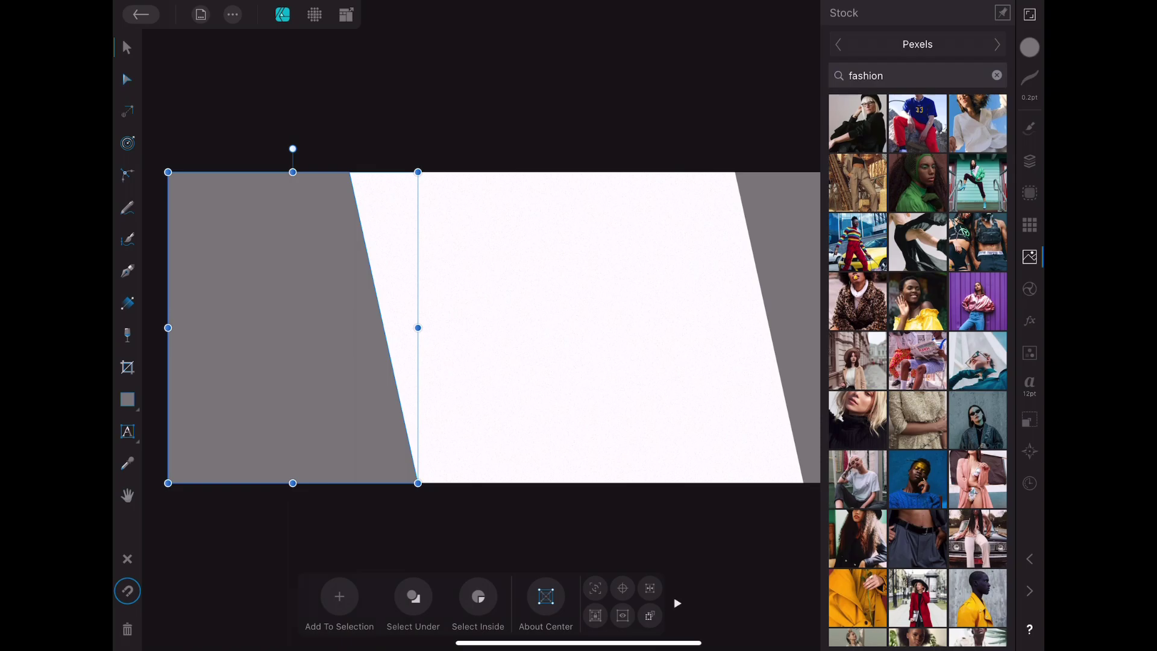
- Scroll through the fashion results looking for a suitable photo
{"action": "scroll", "coordinate": [917, 429], "scroll_direction": "down", "scroll_amount": 3}
{"action": "scroll", "coordinate": [917, 429], "scroll_direction": "down", "scroll_amount": 3}
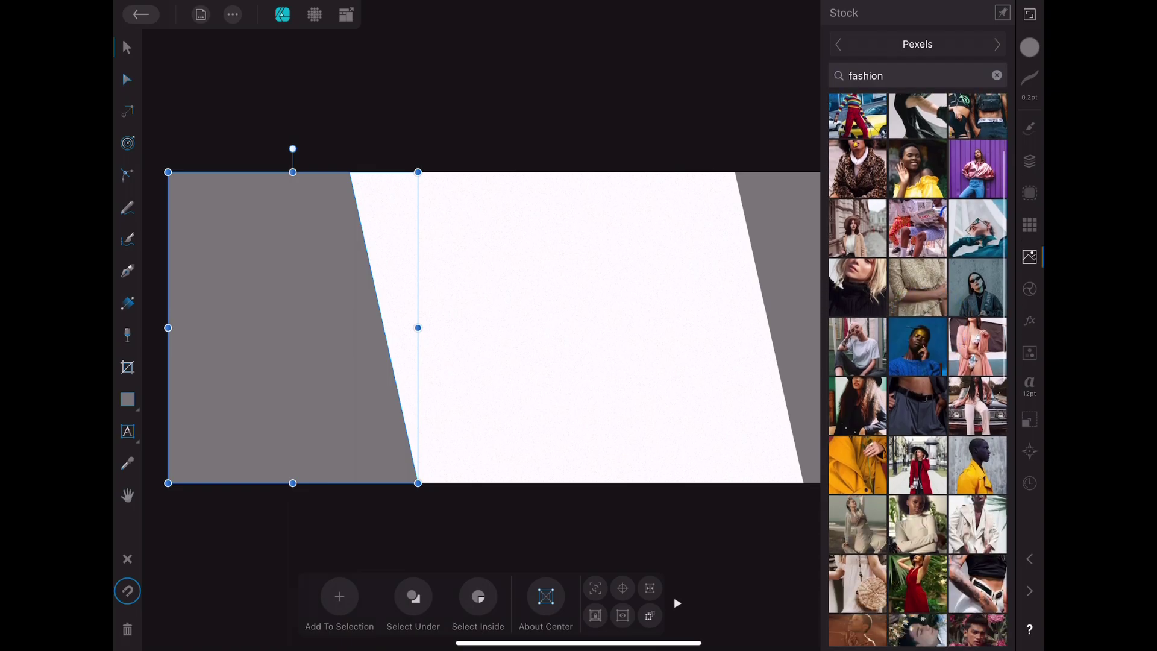
{"action": "scroll", "coordinate": [917, 429], "scroll_direction": "down", "scroll_amount": 3}
{"action": "scroll", "coordinate": [917, 429], "scroll_direction": "down", "scroll_amount": 3}
{"action": "scroll", "coordinate": [917, 429], "scroll_direction": "down", "scroll_amount": 3}
{"action": "scroll", "coordinate": [917, 429], "scroll_direction": "down", "scroll_amount": 3}
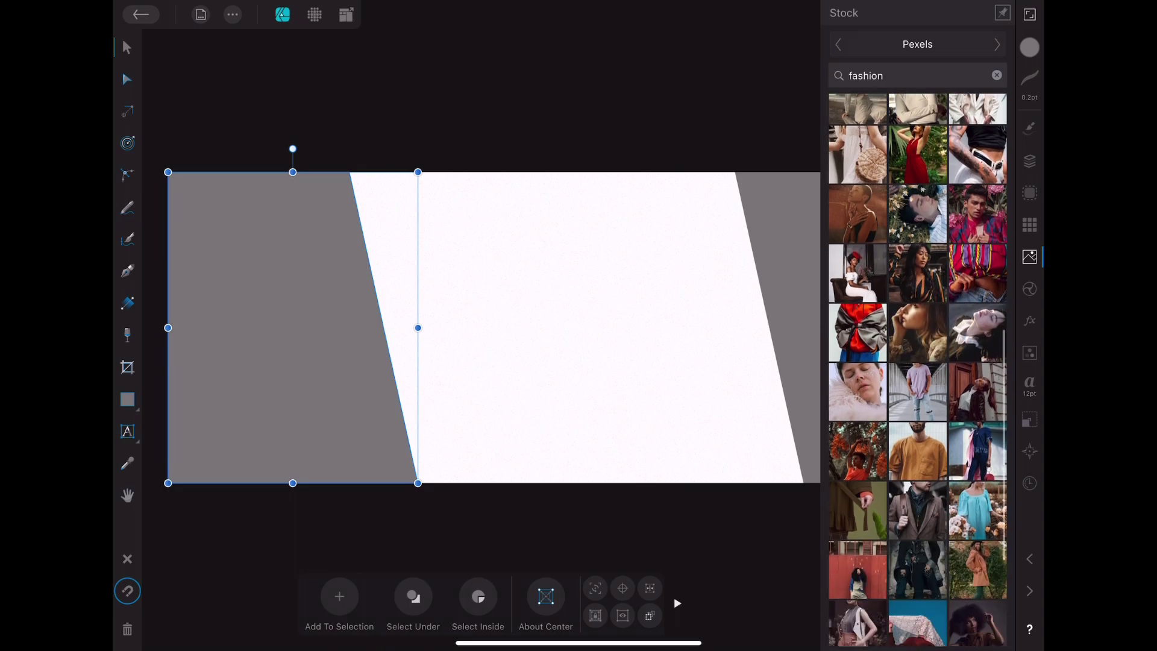
{"action": "scroll", "coordinate": [917, 429], "scroll_direction": "down", "scroll_amount": 2}
{"action": "scroll", "coordinate": [917, 430], "scroll_direction": "down", "scroll_amount": 2}
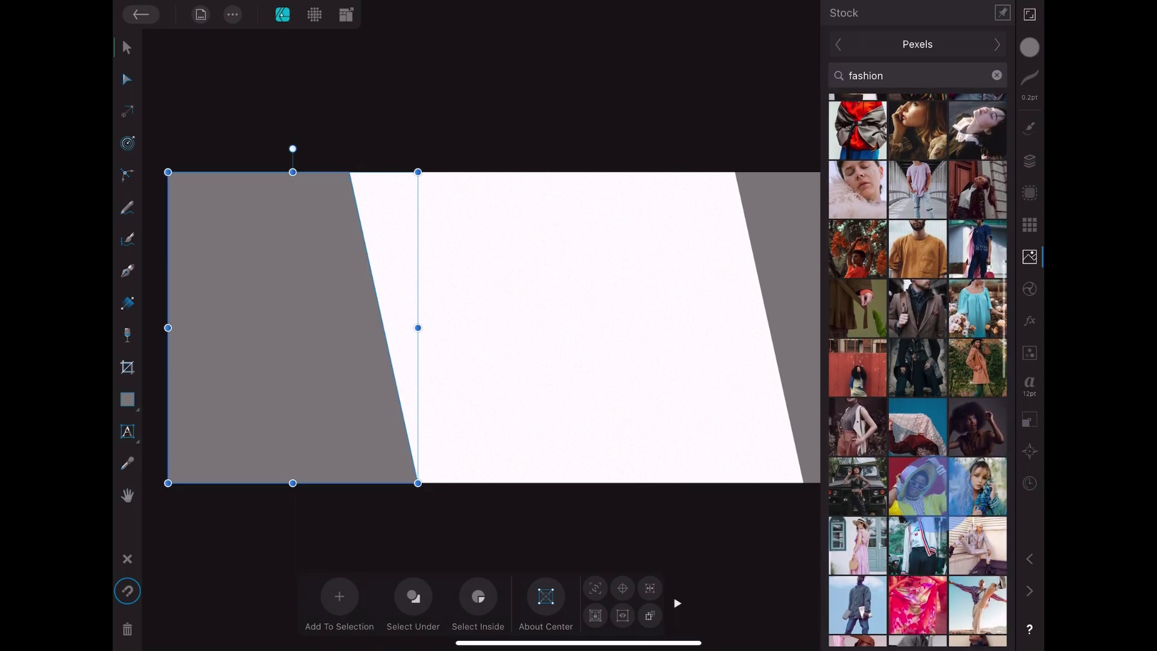
{"action": "scroll", "coordinate": [917, 429], "scroll_direction": "down", "scroll_amount": 2}
{"action": "scroll", "coordinate": [917, 429], "scroll_direction": "down", "scroll_amount": 2}
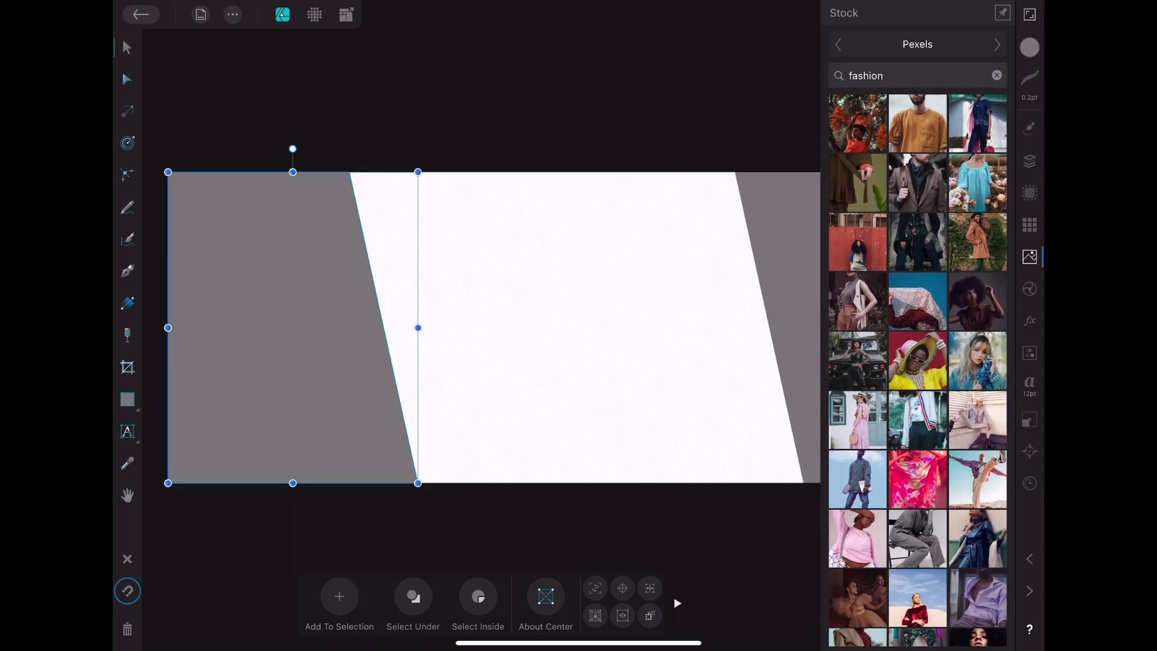
{"action": "scroll", "coordinate": [917, 368], "scroll_direction": "up", "scroll_amount": 1}
{"action": "scroll", "coordinate": [918, 369], "scroll_direction": "down", "scroll_amount": 1}
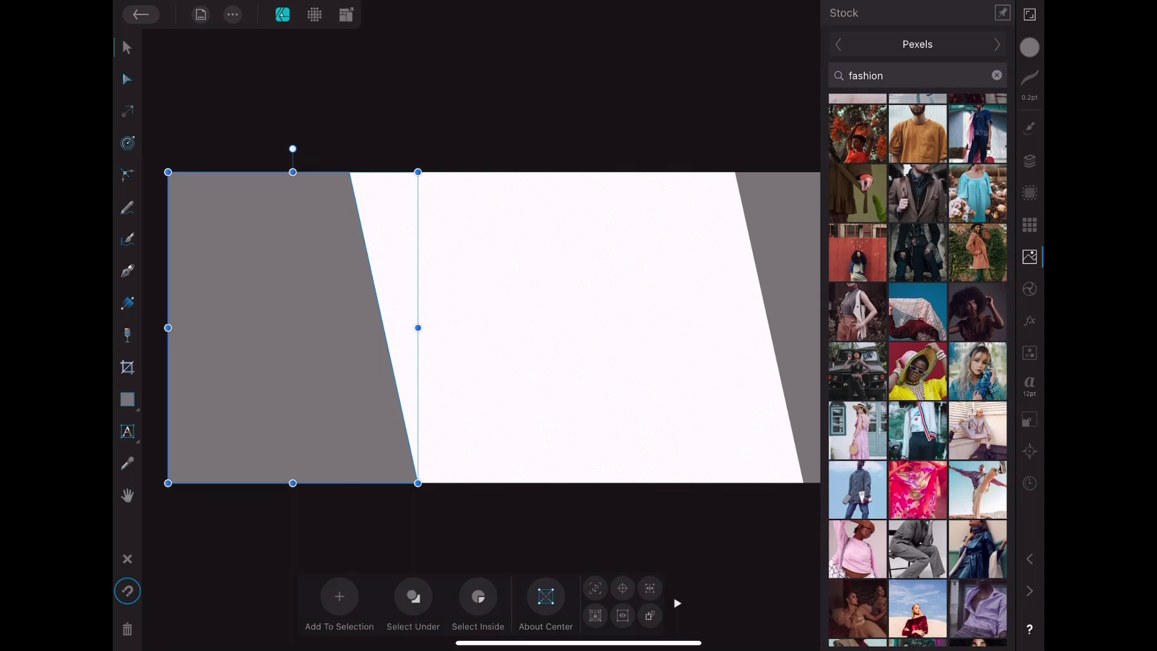
- Place the pink-dress photo, shrink it, and nest it inside the right slanted panel
{"action": "left_click_drag", "start_coordinate": [858, 431], "coordinate": [693, 413]}
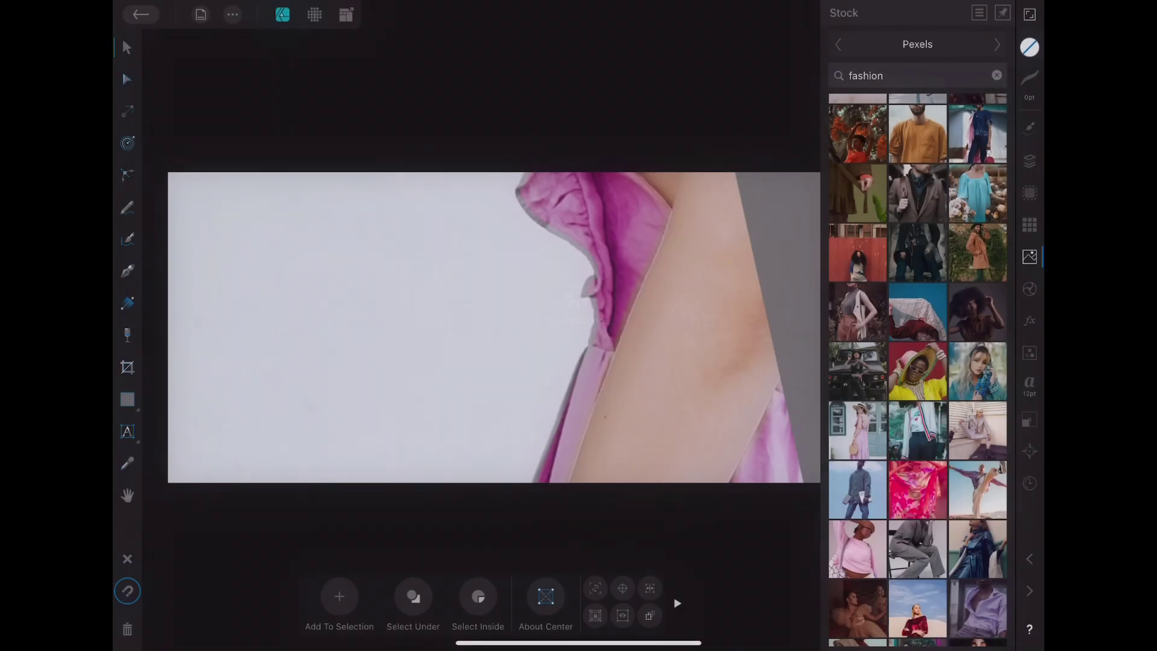
{"action": "scroll", "coordinate": [446, 313], "scroll_direction": "down", "scroll_amount": 5}
{"action": "scroll", "coordinate": [513, 314], "scroll_direction": "down", "scroll_amount": 5}
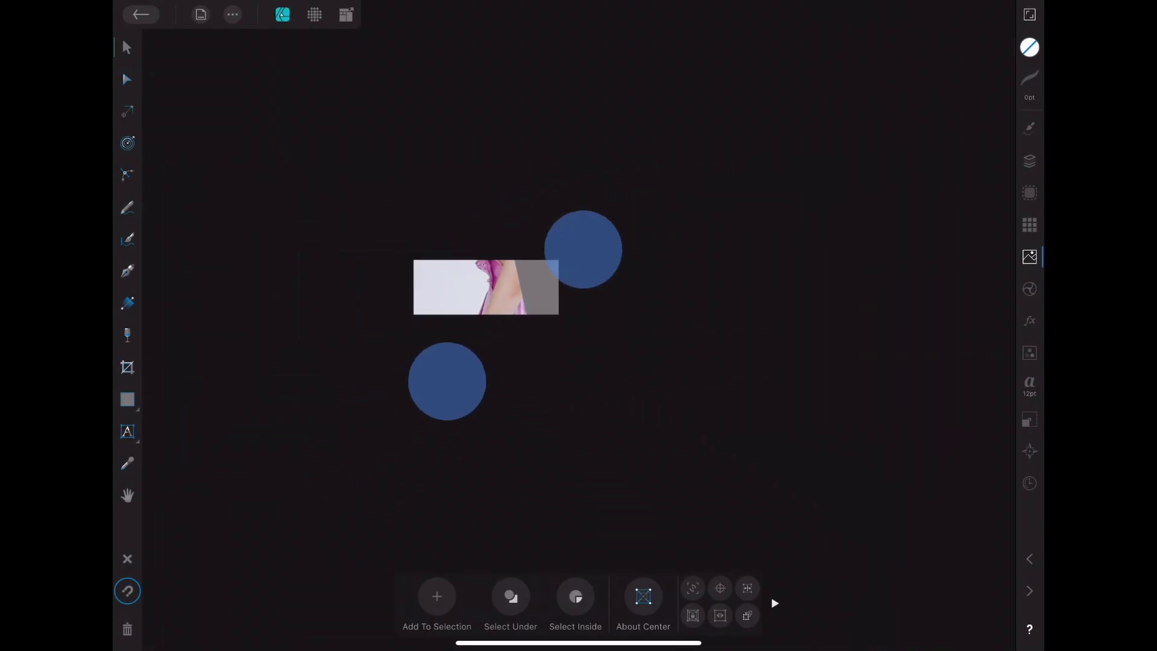
{"action": "scroll", "coordinate": [482, 265], "scroll_direction": "down", "scroll_amount": 5}
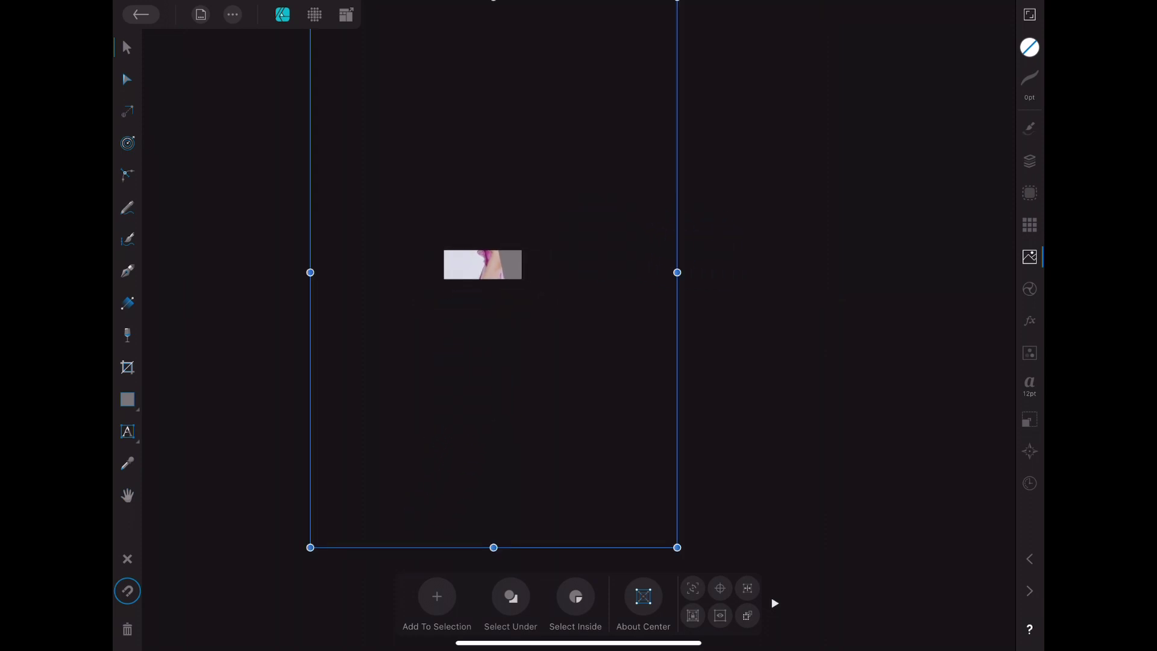
{"action": "mouse_move", "coordinate": [677, 547]}
{"action": "left_mouse_down"}
{"action": "mouse_move", "coordinate": [385, 102]}
{"action": "mouse_move", "coordinate": [539, 288]}
{"action": "left_mouse_up"}
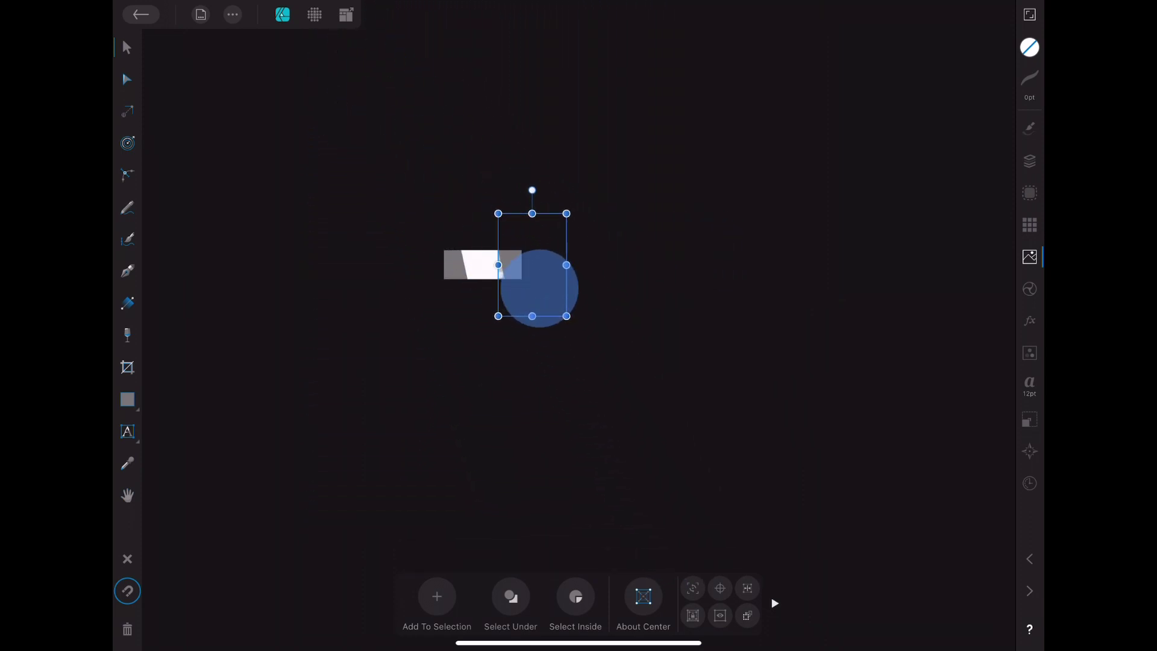
{"action": "scroll", "coordinate": [543, 380], "scroll_direction": "up", "scroll_amount": 10}
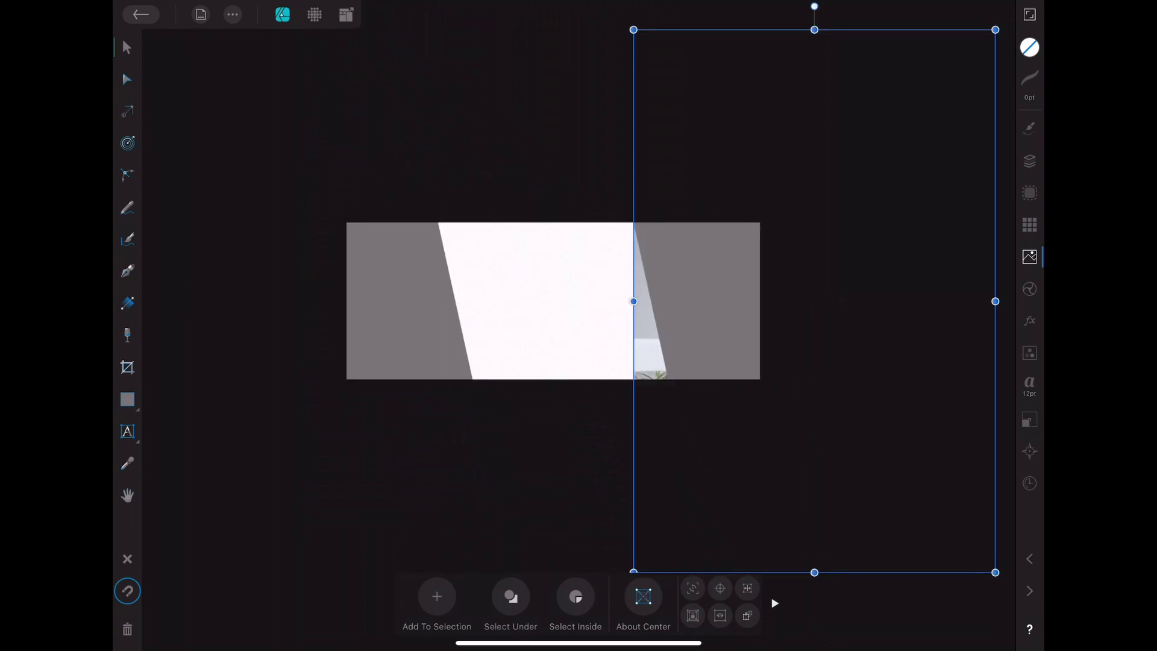
{"action": "left_click", "coordinate": [1029, 160]}
{"action": "mouse_move", "coordinate": [928, 115]}
{"action": "left_mouse_down"}
{"action": "mouse_move", "coordinate": [912, 146]}
{"action": "mouse_move", "coordinate": [916, 83]}
{"action": "left_mouse_up"}
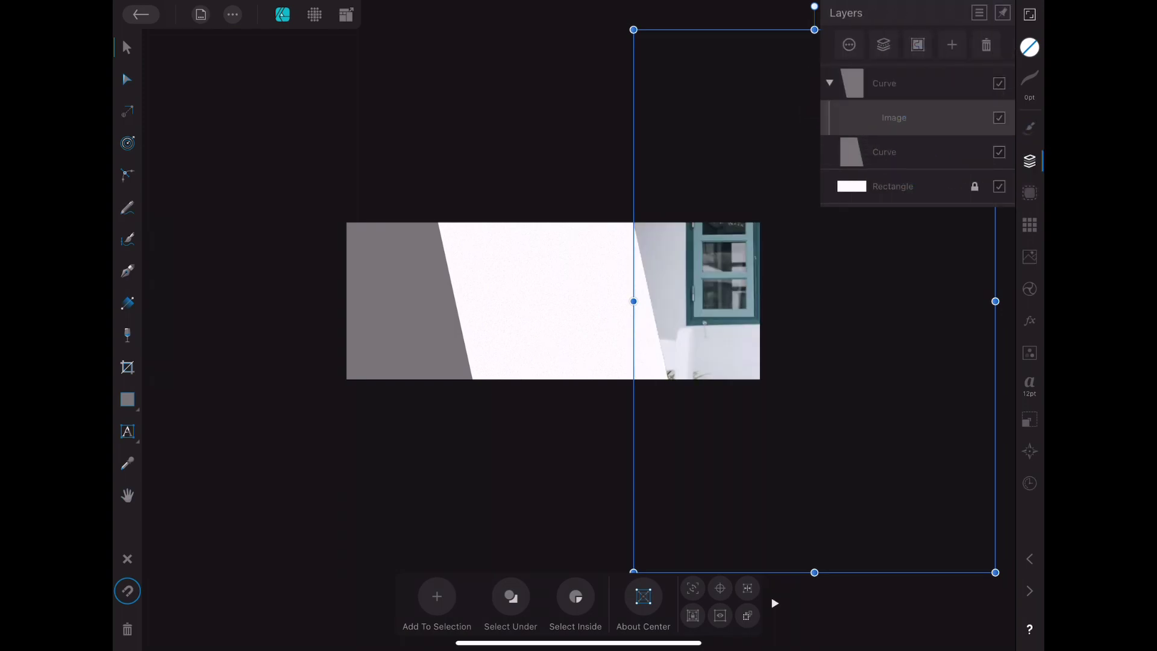
- Scale and reposition the photo so the woman in the straw hat fills the panel
{"action": "left_click_drag", "start_coordinate": [995, 572], "coordinate": [844, 344]}
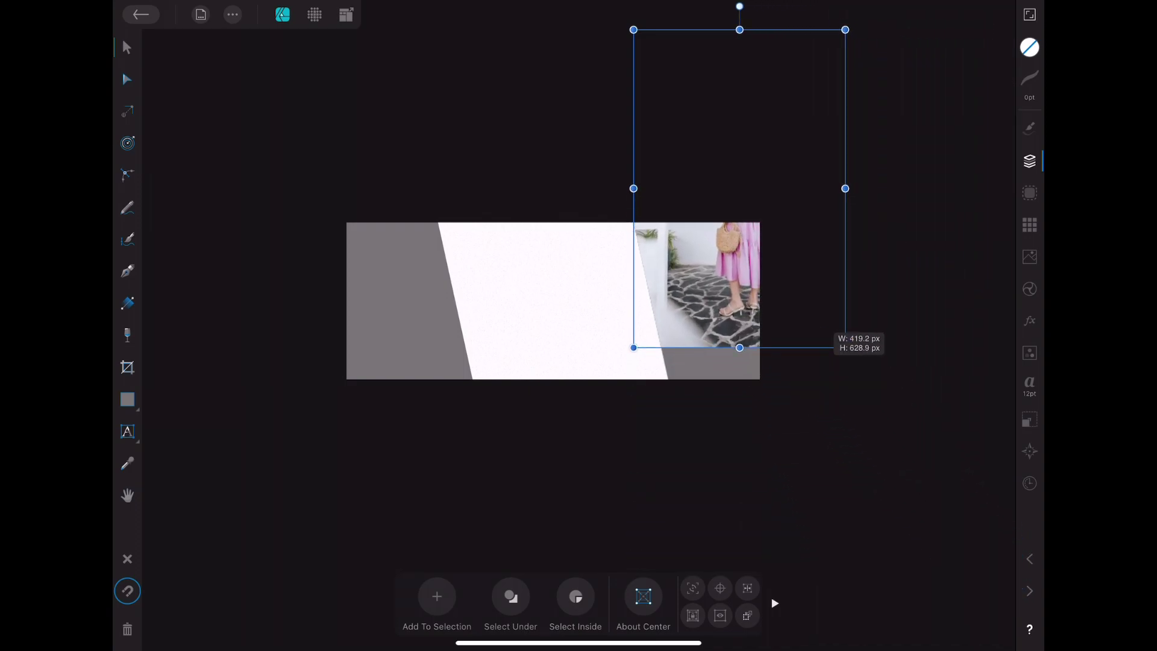
{"action": "left_click_drag", "start_coordinate": [798, 292], "coordinate": [766, 419]}
{"action": "left_click_drag", "start_coordinate": [813, 475], "coordinate": [886, 584]}
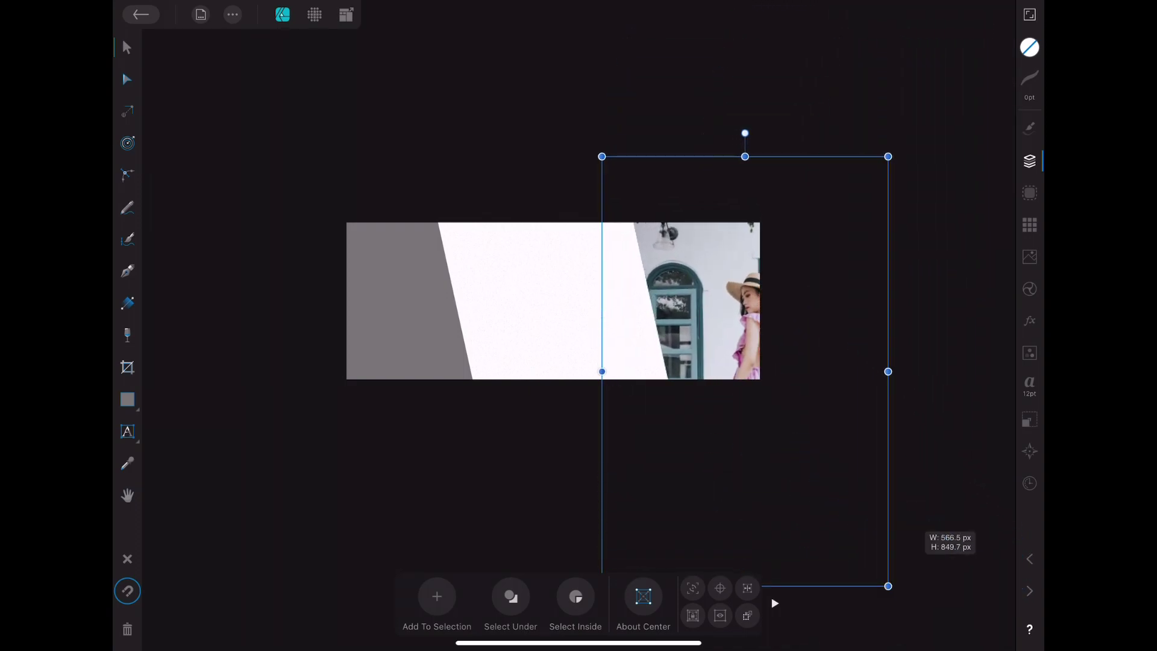
{"action": "left_click_drag", "start_coordinate": [836, 449], "coordinate": [795, 410]}
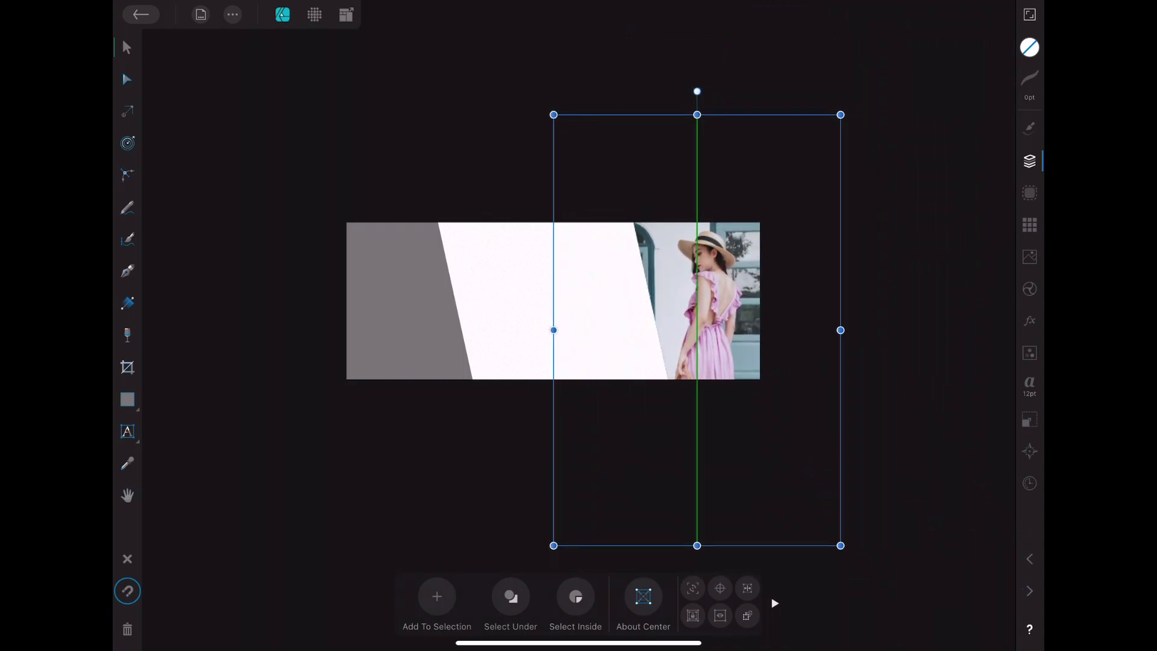
{"action": "left_click_drag", "start_coordinate": [842, 548], "coordinate": [778, 434]}
{"action": "left_click_drag", "start_coordinate": [736, 373], "coordinate": [769, 408]}
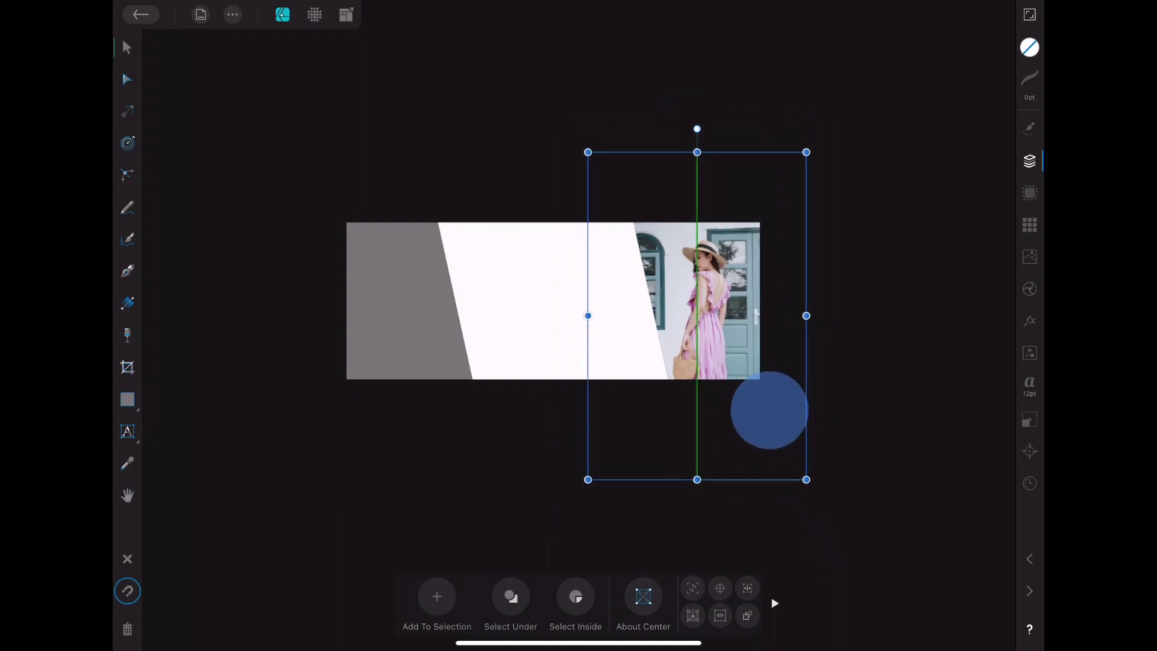
{"action": "left_click_drag", "start_coordinate": [806, 478], "coordinate": [906, 630]}
{"action": "left_click_drag", "start_coordinate": [834, 436], "coordinate": [793, 398]}
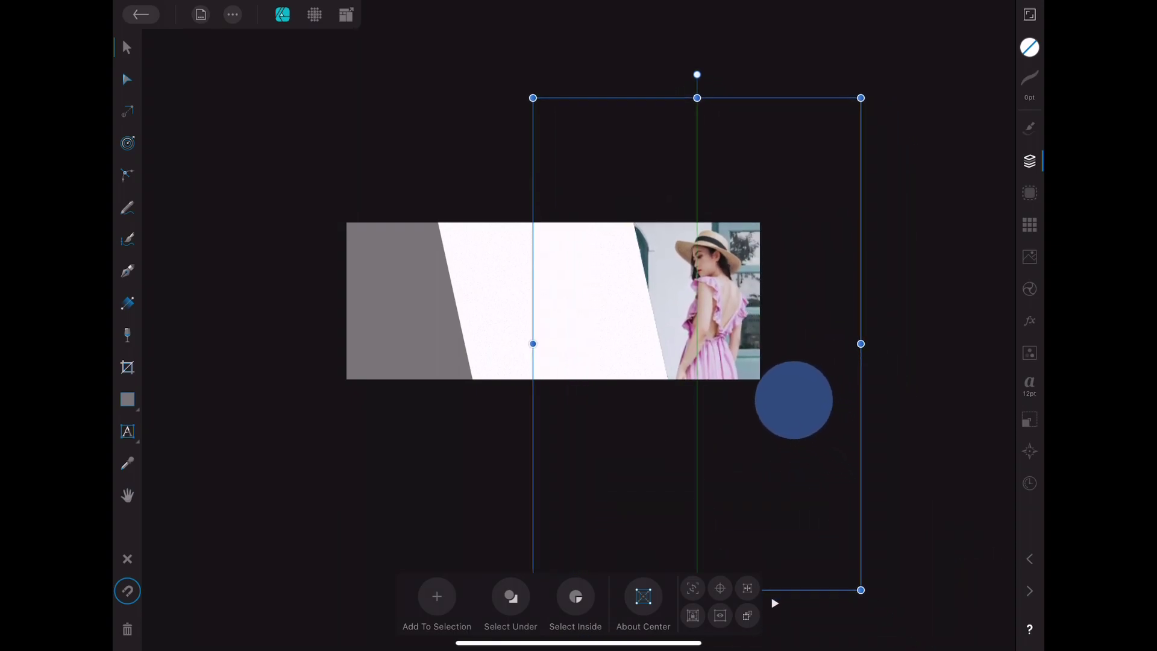
{"action": "left_click_drag", "start_coordinate": [860, 588], "coordinate": [898, 633]}
{"action": "left_click_drag", "start_coordinate": [846, 464], "coordinate": [829, 455]}
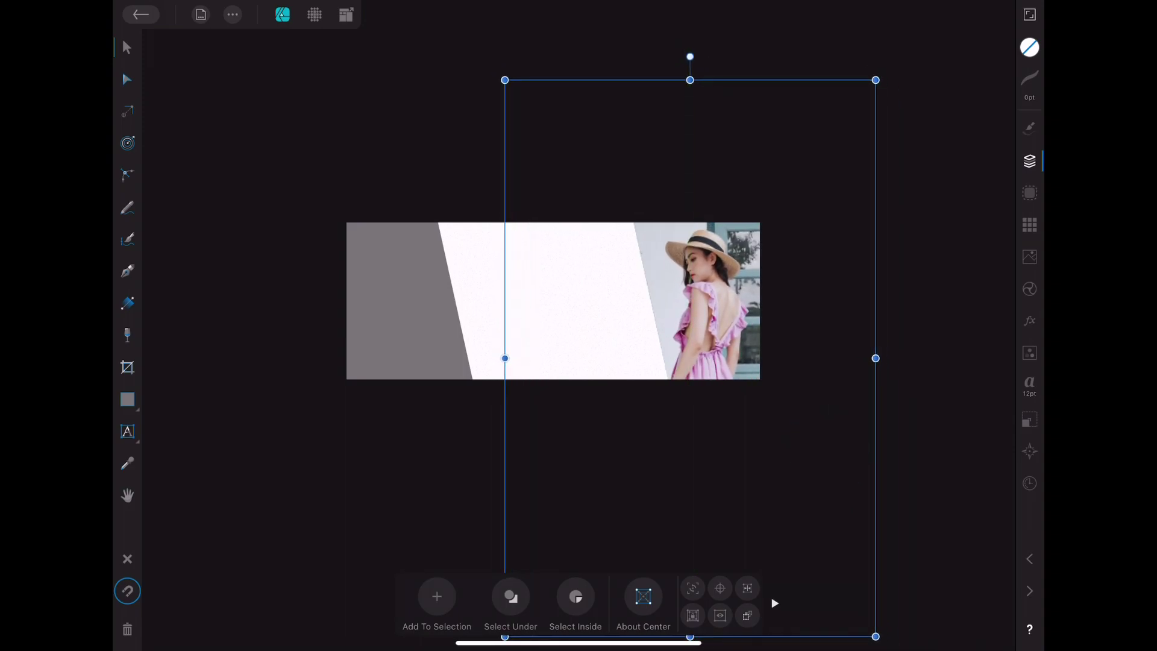
{"action": "scroll", "coordinate": [699, 370], "scroll_direction": "up", "scroll_amount": 5}
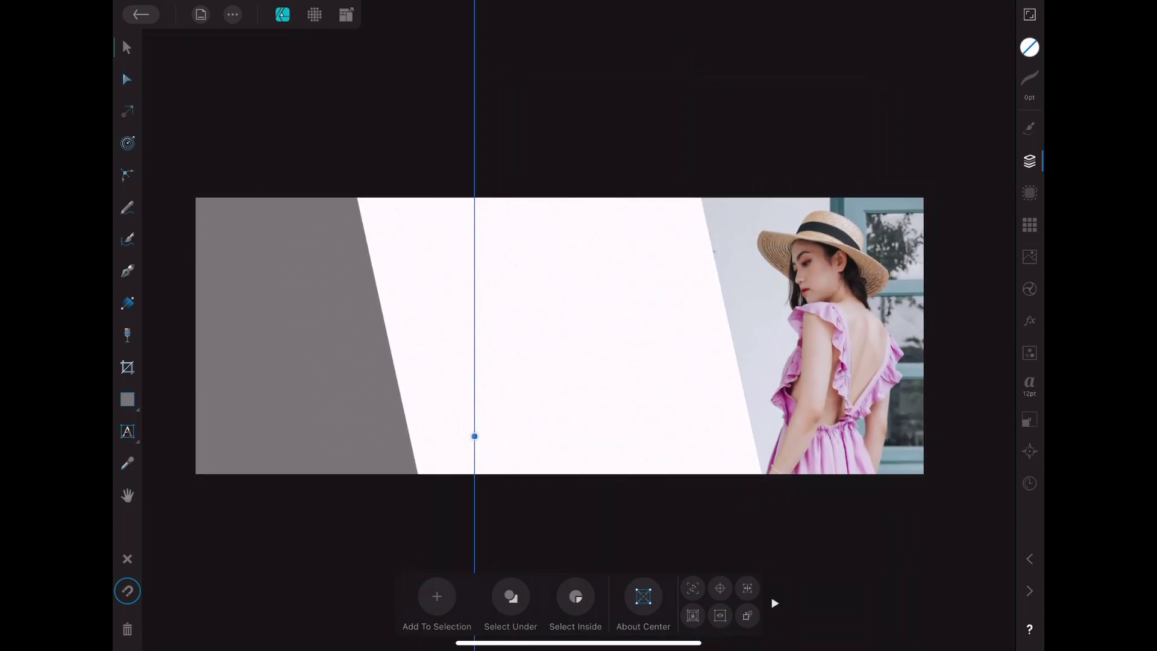
- Browse the Pexels fashion results and add the woman-in-purple-top photo to the document
{"action": "left_click", "coordinate": [1030, 257]}
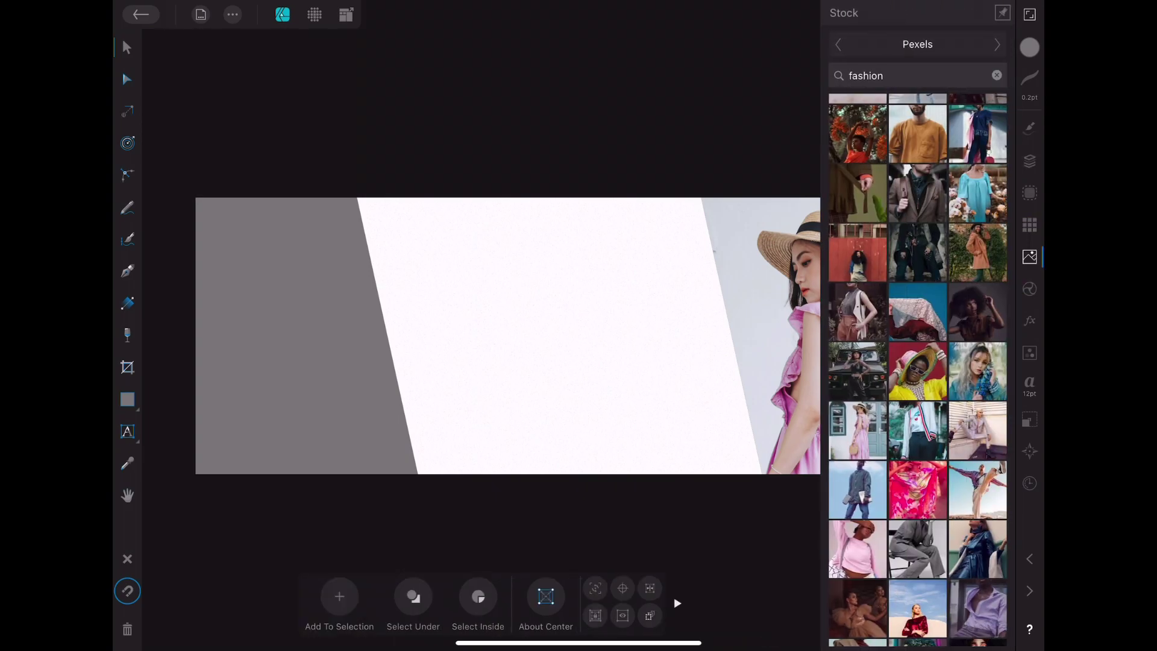
{"action": "scroll", "coordinate": [917, 368], "scroll_direction": "down", "scroll_amount": 2}
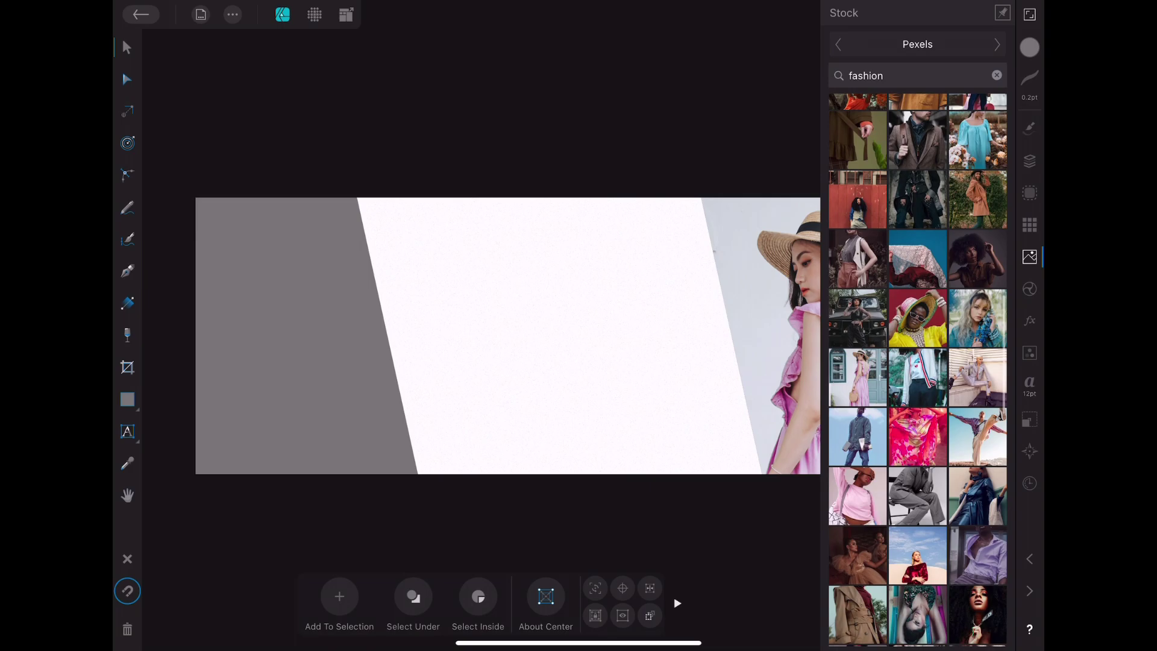
{"action": "scroll", "coordinate": [917, 369], "scroll_direction": "down", "scroll_amount": 3}
{"action": "scroll", "coordinate": [917, 369], "scroll_direction": "down", "scroll_amount": 3}
{"action": "scroll", "coordinate": [917, 369], "scroll_direction": "down", "scroll_amount": 3}
{"action": "scroll", "coordinate": [917, 369], "scroll_direction": "down", "scroll_amount": 3}
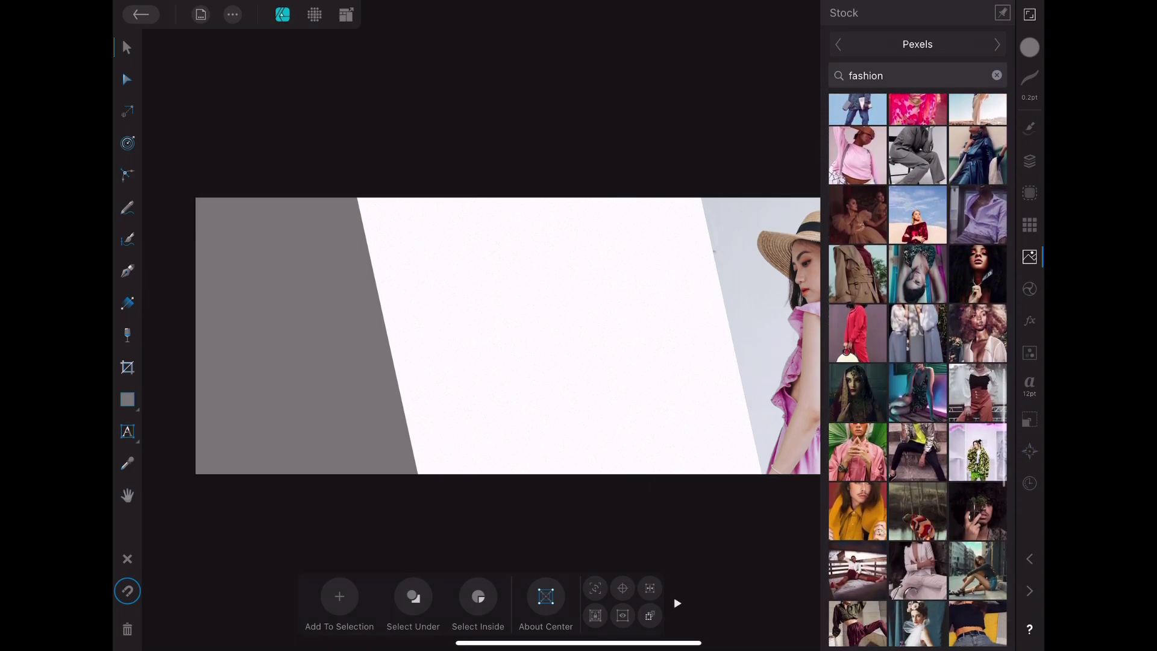
{"action": "scroll", "coordinate": [977, 459], "scroll_direction": "down", "scroll_amount": 3}
{"action": "scroll", "coordinate": [976, 460], "scroll_direction": "down", "scroll_amount": 3}
{"action": "scroll", "coordinate": [976, 460], "scroll_direction": "down", "scroll_amount": 1}
{"action": "scroll", "coordinate": [977, 460], "scroll_direction": "down", "scroll_amount": 3}
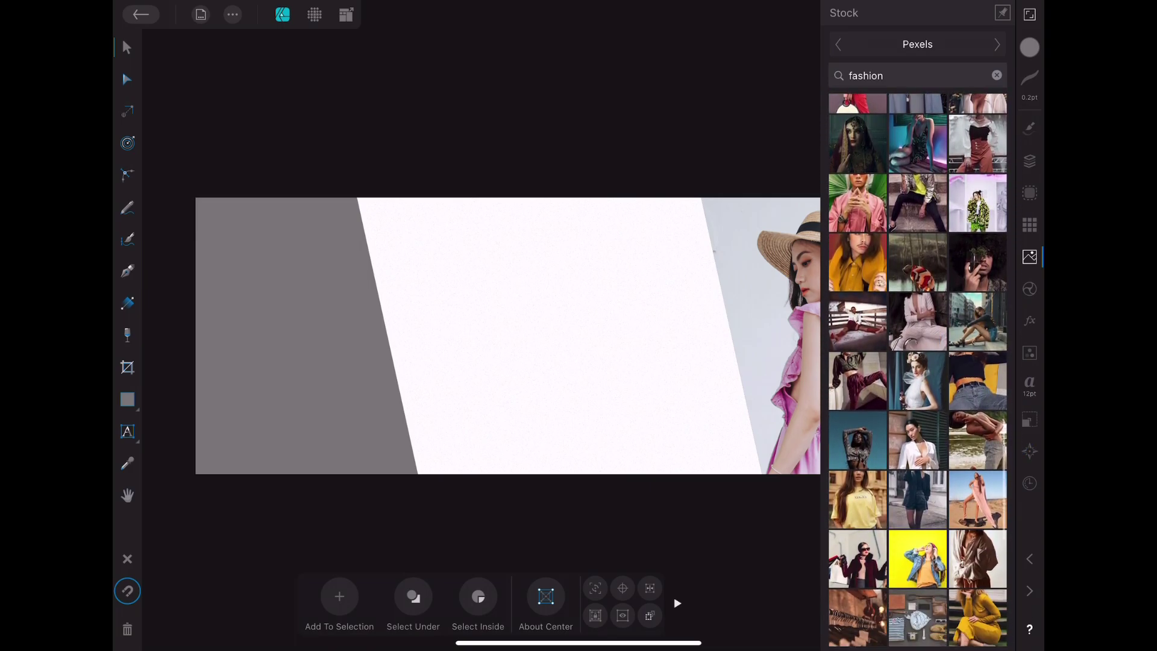
{"action": "scroll", "coordinate": [918, 369], "scroll_direction": "down", "scroll_amount": 2}
{"action": "scroll", "coordinate": [917, 369], "scroll_direction": "down", "scroll_amount": 1}
{"action": "scroll", "coordinate": [917, 370], "scroll_direction": "down", "scroll_amount": 1}
{"action": "scroll", "coordinate": [917, 370], "scroll_direction": "down", "scroll_amount": 3}
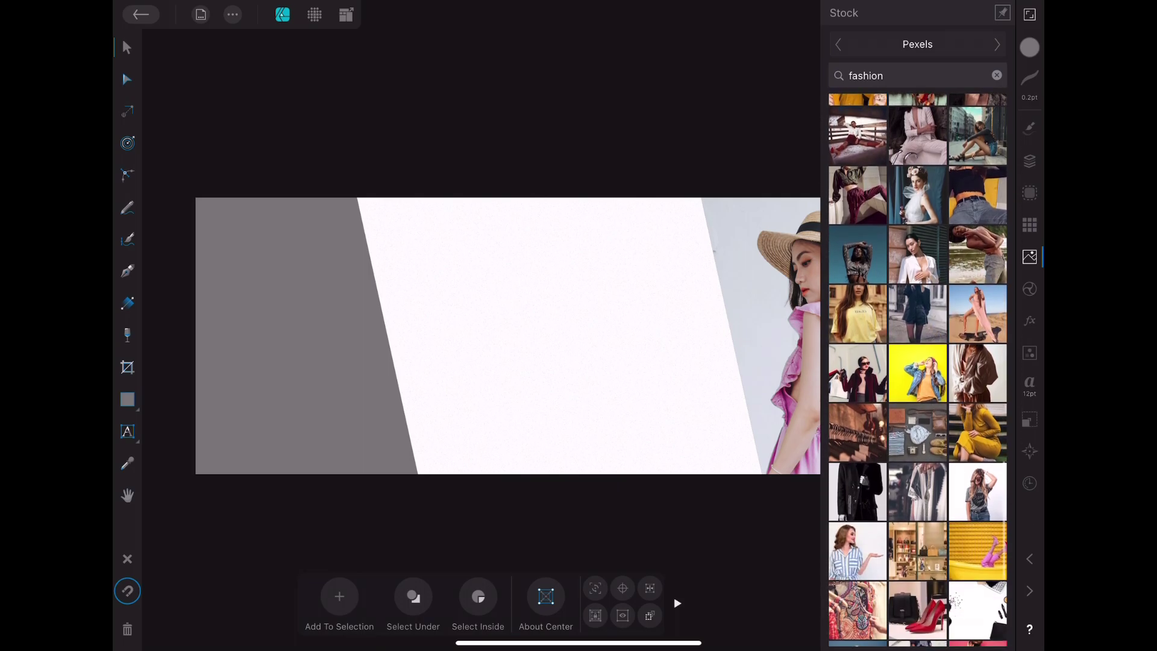
{"action": "scroll", "coordinate": [918, 370], "scroll_direction": "down", "scroll_amount": 1}
{"action": "scroll", "coordinate": [917, 370], "scroll_direction": "down", "scroll_amount": 3}
{"action": "scroll", "coordinate": [917, 370], "scroll_direction": "down", "scroll_amount": 2}
{"action": "scroll", "coordinate": [917, 369], "scroll_direction": "down", "scroll_amount": 1}
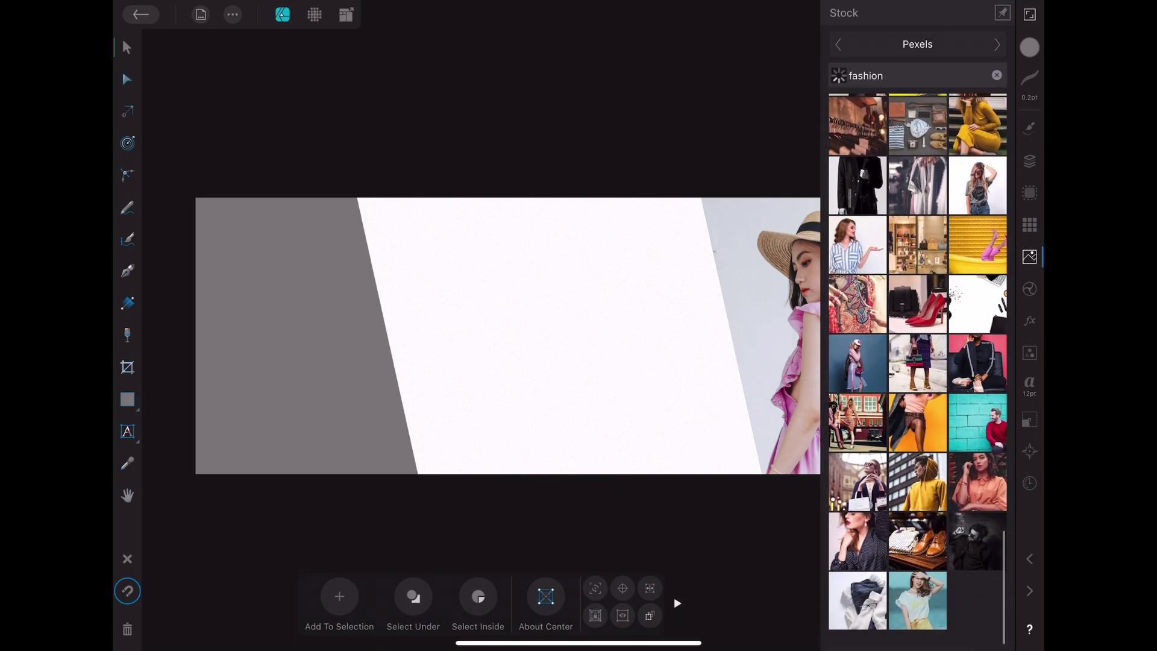
{"action": "scroll", "coordinate": [982, 422], "scroll_direction": "down", "scroll_amount": 2}
{"action": "scroll", "coordinate": [982, 422], "scroll_direction": "down", "scroll_amount": 2}
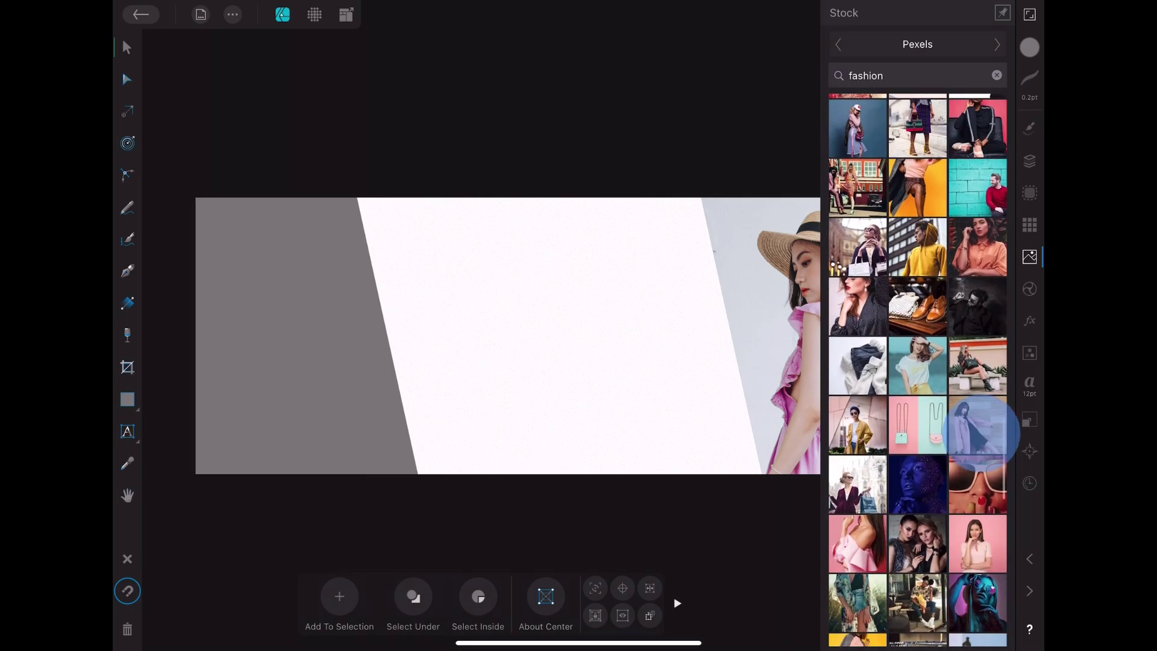
{"action": "scroll", "coordinate": [988, 408], "scroll_direction": "down", "scroll_amount": 1}
{"action": "scroll", "coordinate": [987, 397], "scroll_direction": "down", "scroll_amount": 1}
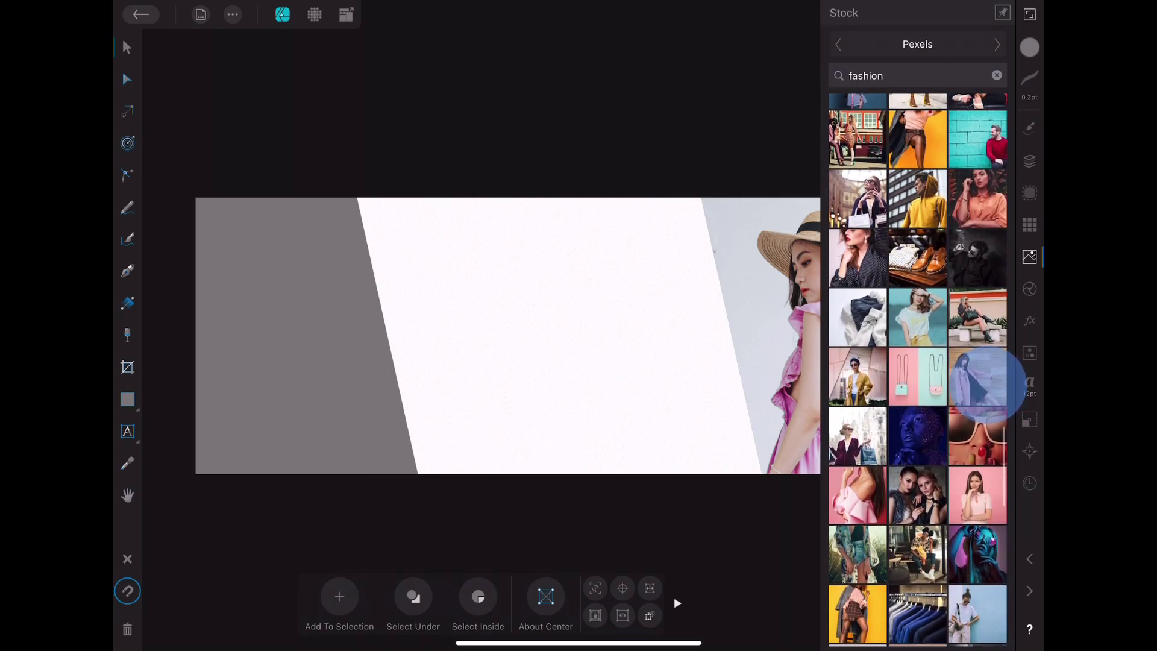
{"action": "scroll", "coordinate": [984, 386], "scroll_direction": "down", "scroll_amount": 3}
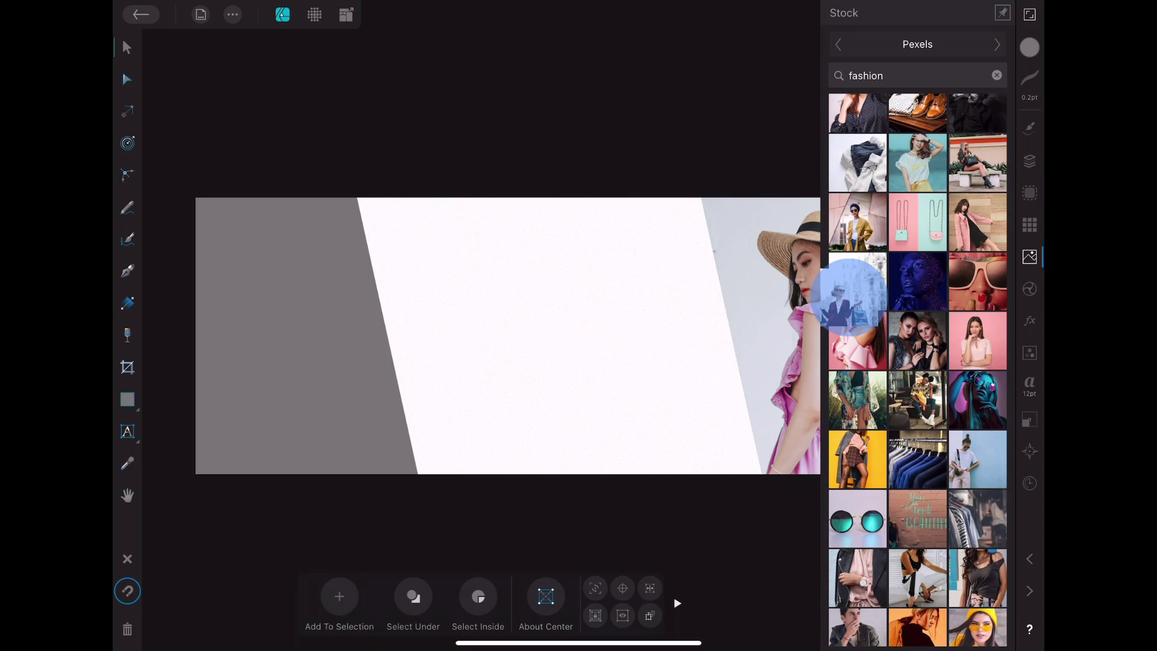
{"action": "left_click", "coordinate": [850, 294]}
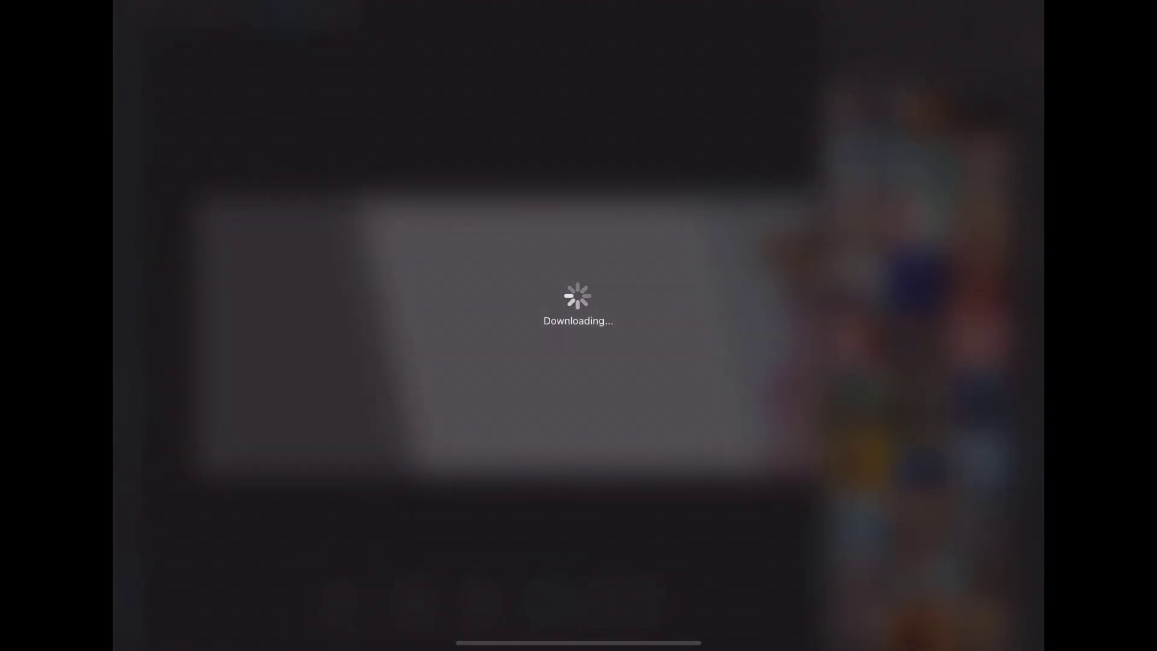
- Shrink the new photo and move it so the smiling woman shows
{"action": "scroll", "coordinate": [482, 314], "scroll_direction": "down", "scroll_amount": 10}
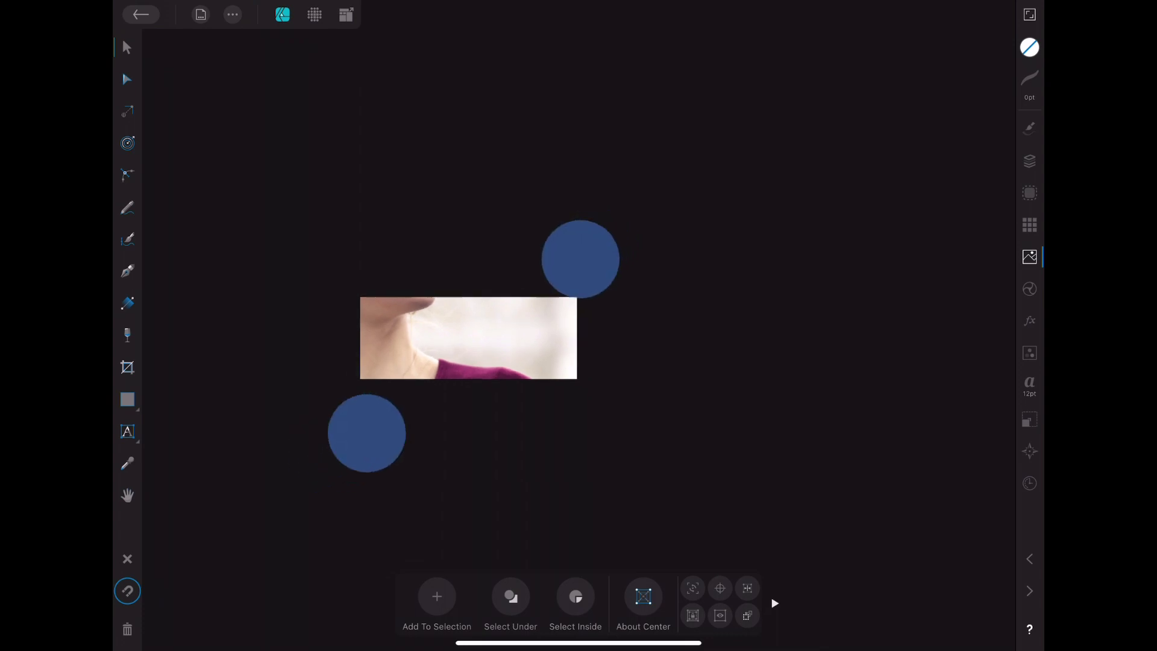
{"action": "mouse_move", "coordinate": [928, 536]}
{"action": "left_mouse_down"}
{"action": "mouse_move", "coordinate": [308, 123]}
{"action": "mouse_move", "coordinate": [483, 321]}
{"action": "mouse_move", "coordinate": [447, 315]}
{"action": "left_mouse_up"}
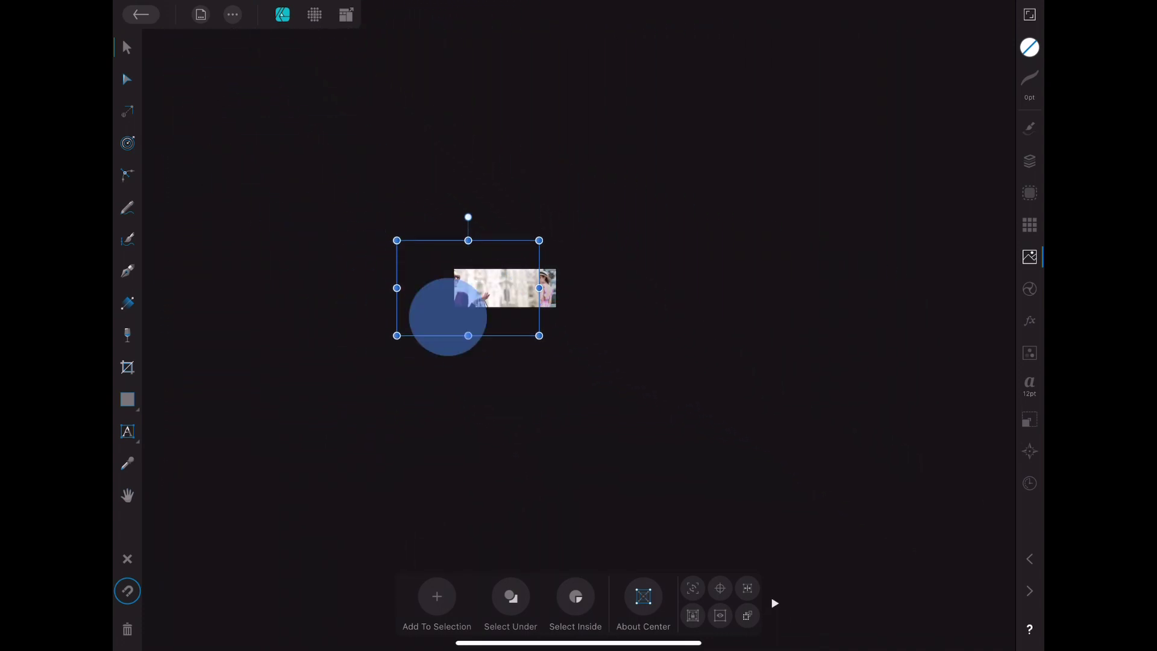
{"action": "scroll", "coordinate": [528, 361], "scroll_direction": "up", "scroll_amount": 5}
{"action": "left_click_drag", "start_coordinate": [517, 361], "coordinate": [560, 337]}
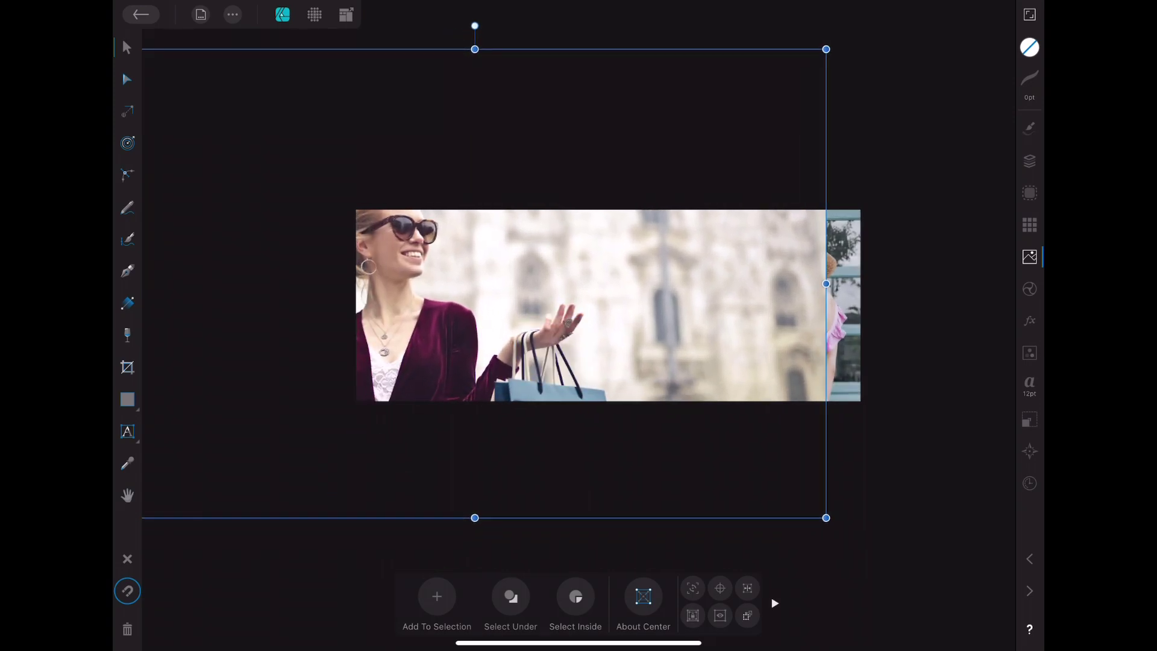
{"action": "left_click_drag", "start_coordinate": [796, 497], "coordinate": [652, 402]}
{"action": "left_click_drag", "start_coordinate": [546, 325], "coordinate": [648, 390]}
- Nest the photo in the left slanted panel, then resize and nudge it into place
{"action": "left_click", "coordinate": [1030, 161]}
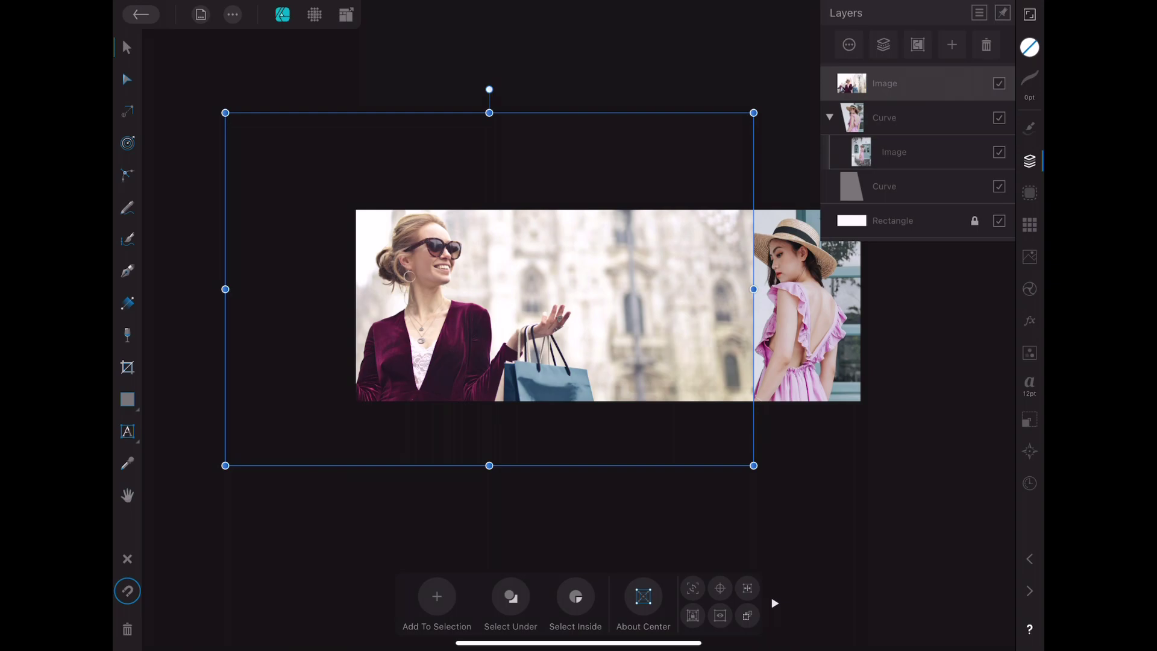
{"action": "left_click_drag", "start_coordinate": [946, 88], "coordinate": [909, 163]}
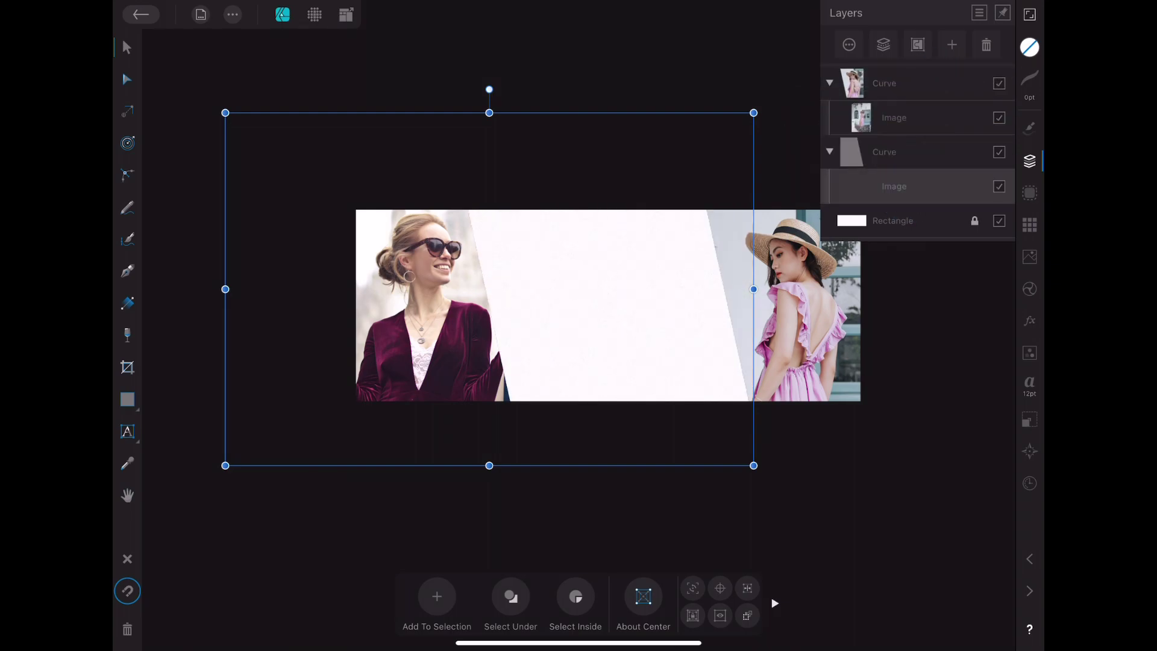
{"action": "mouse_move", "coordinate": [754, 465]}
{"action": "left_mouse_down"}
{"action": "mouse_move", "coordinate": [658, 421]}
{"action": "mouse_move", "coordinate": [646, 396]}
{"action": "left_mouse_up"}
{"action": "left_click_drag", "start_coordinate": [561, 330], "coordinate": [578, 353]}
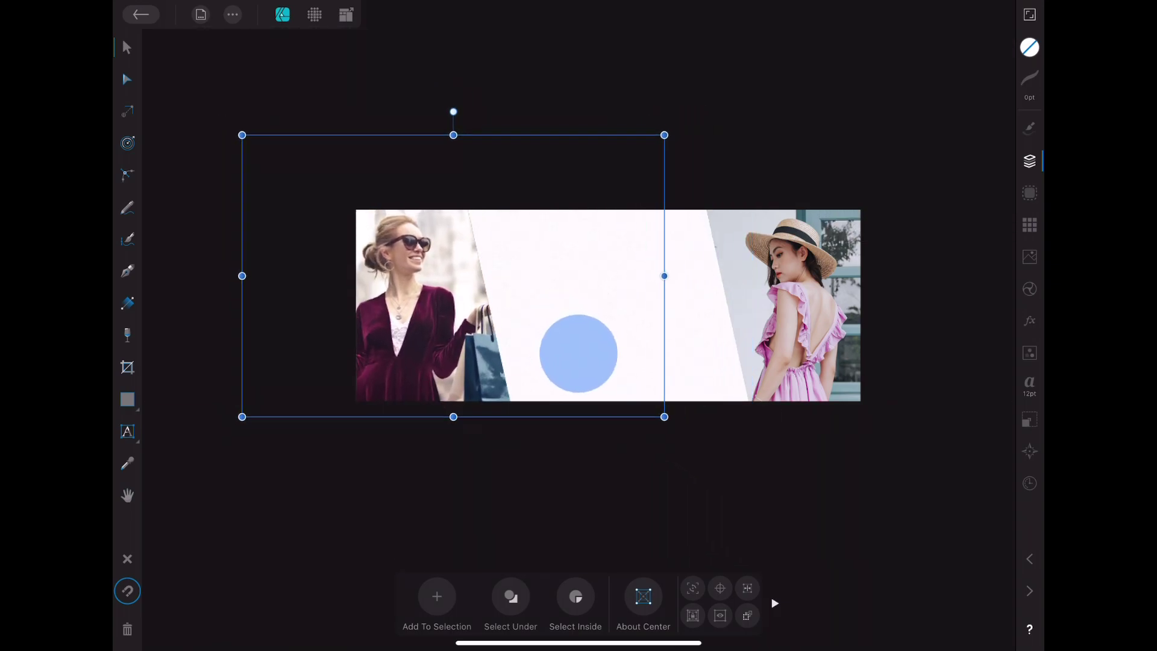
{"action": "left_click_drag", "start_coordinate": [664, 416], "coordinate": [614, 379]}
{"action": "key", "text": "ctrl+z"}
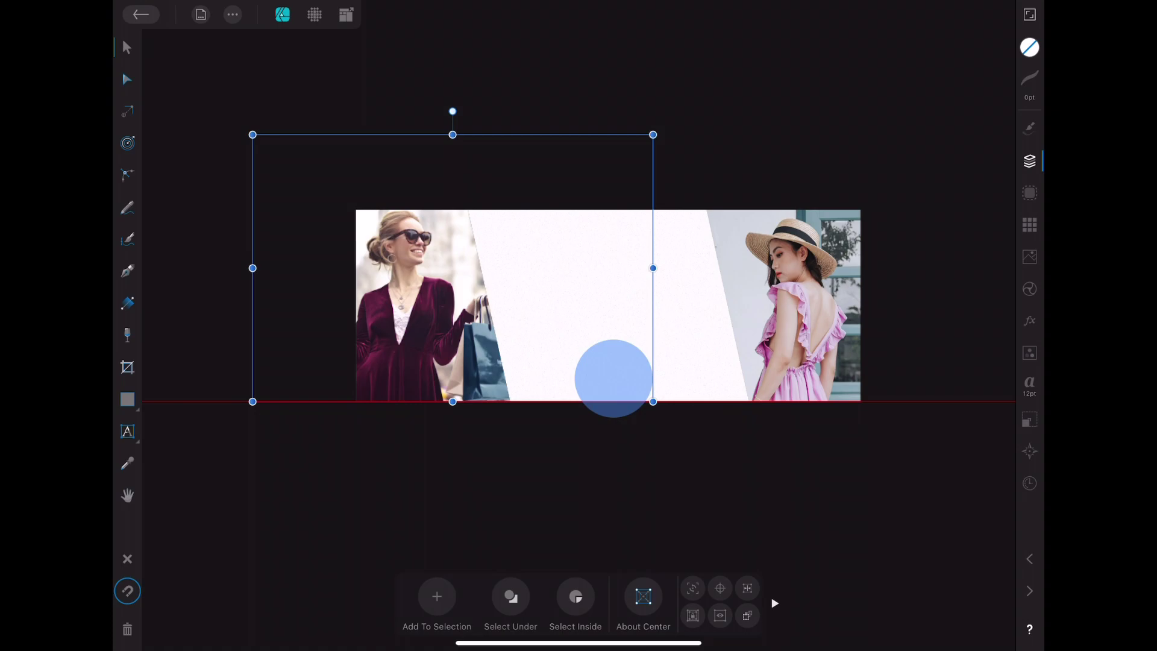
{"action": "left_click_drag", "start_coordinate": [613, 378], "coordinate": [617, 379]}
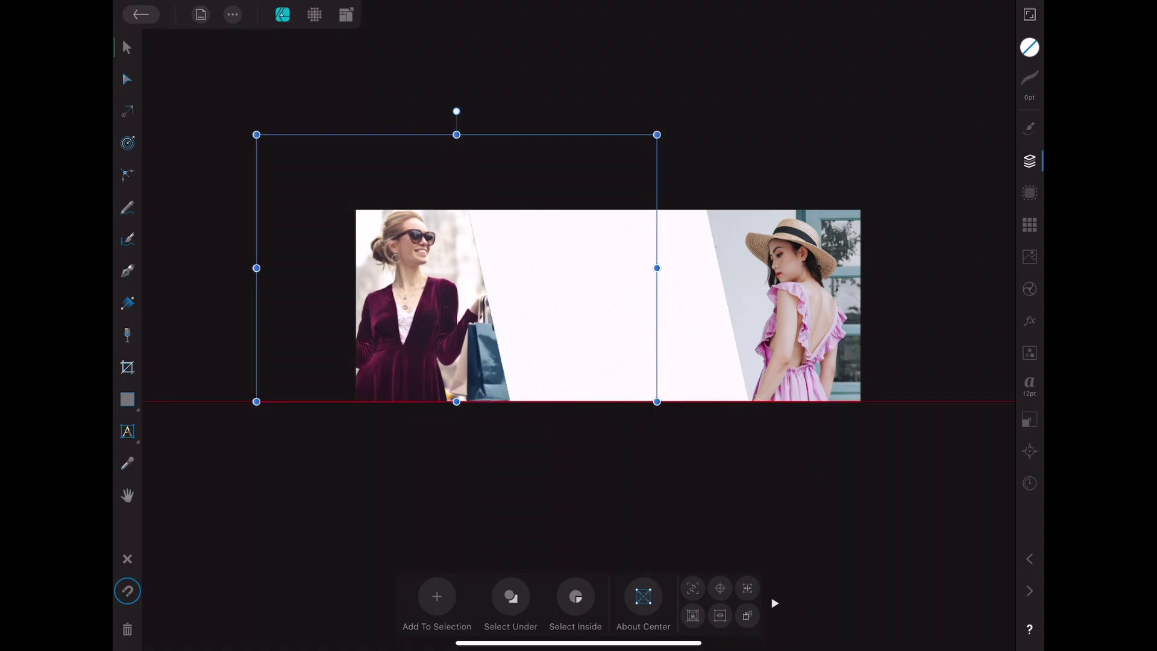
{"action": "key", "text": "Escape"}
{"action": "scroll", "coordinate": [640, 306], "scroll_direction": "up", "scroll_amount": 3}
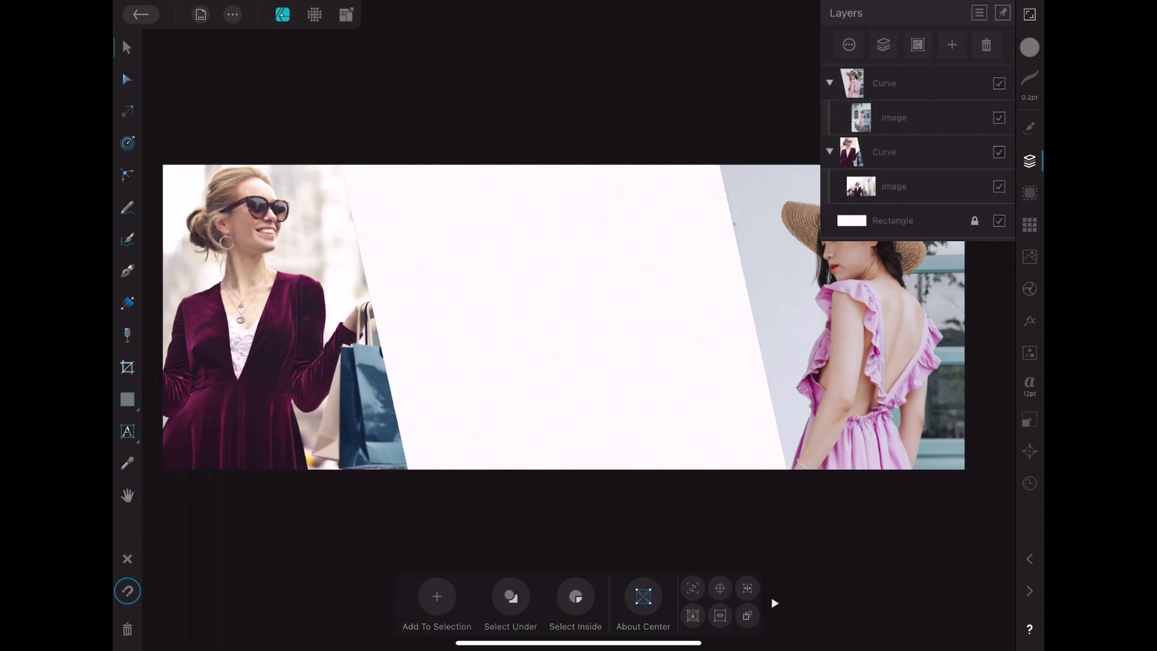
- Drag the Corporate Business Brochure text asset onto the banner and colour it dark red
{"action": "left_click", "coordinate": [1030, 224]}
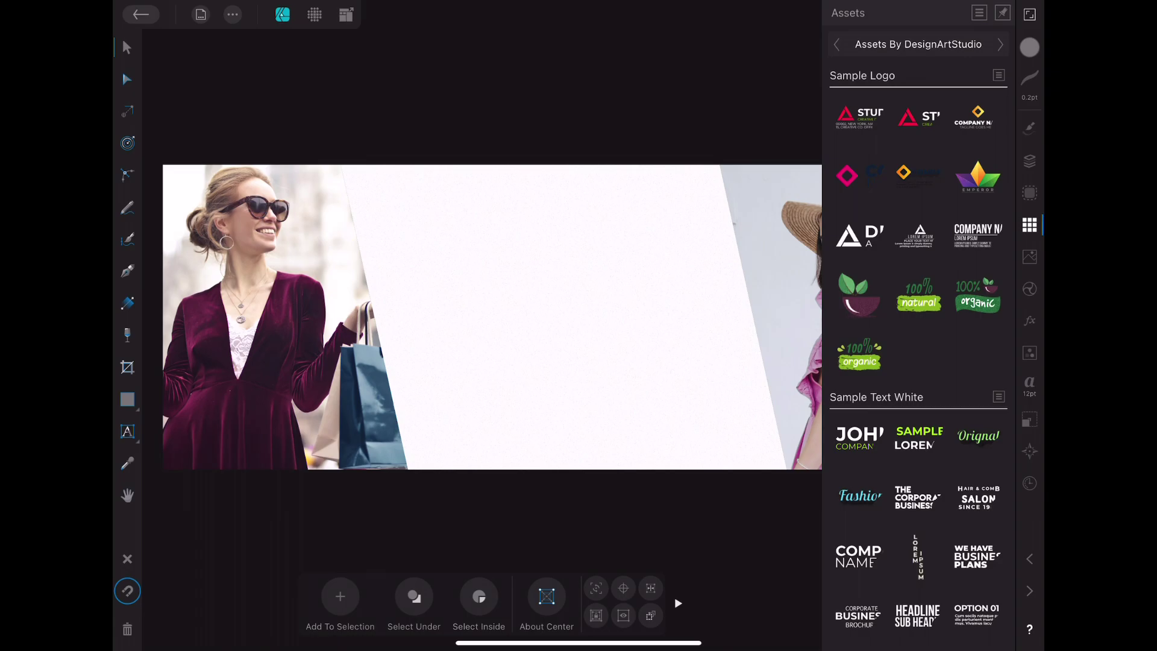
{"action": "scroll", "coordinate": [919, 361], "scroll_direction": "down", "scroll_amount": 3}
{"action": "left_click_drag", "start_coordinate": [916, 325], "coordinate": [375, 339]}
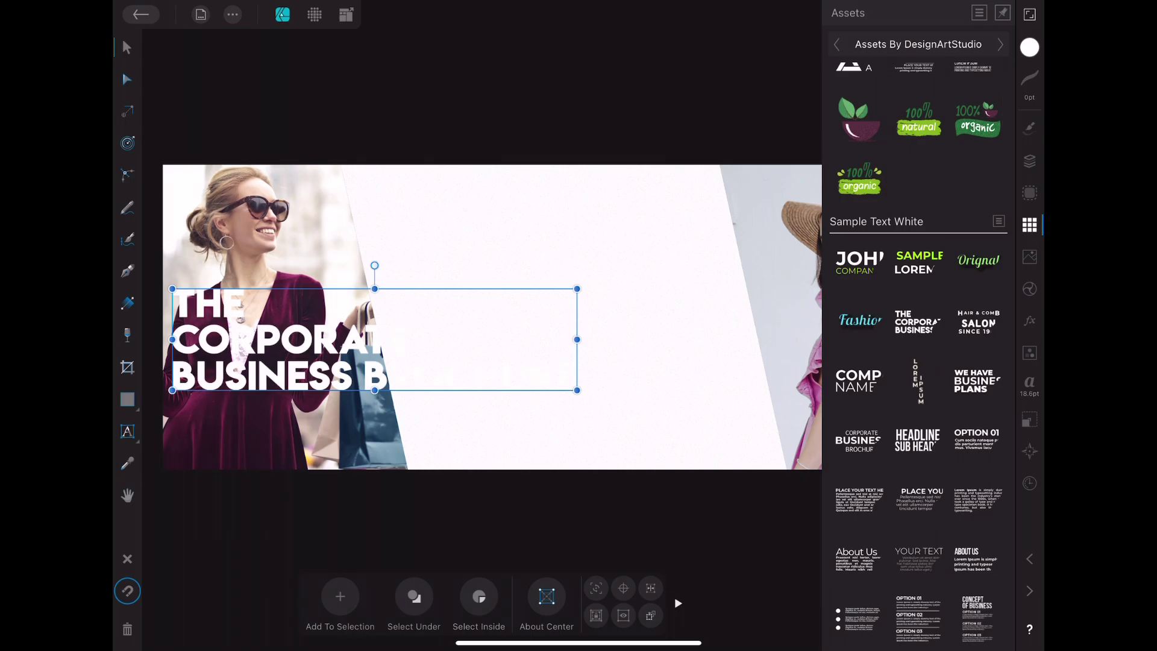
{"action": "left_click", "coordinate": [1029, 47]}
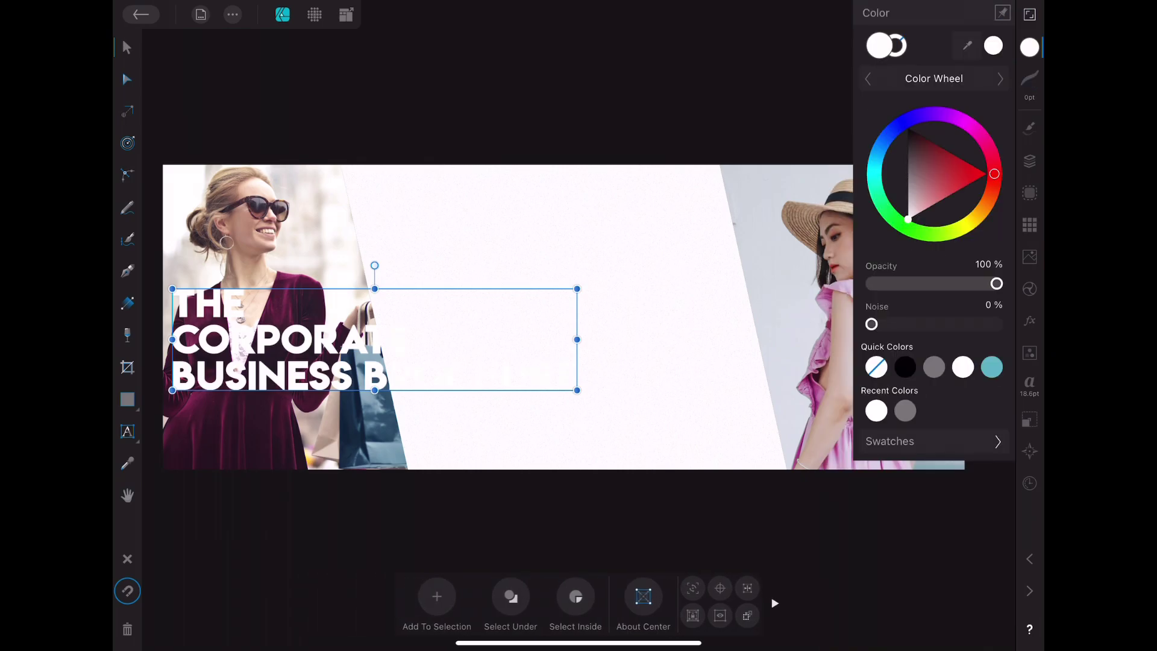
{"action": "left_click", "coordinate": [935, 169]}
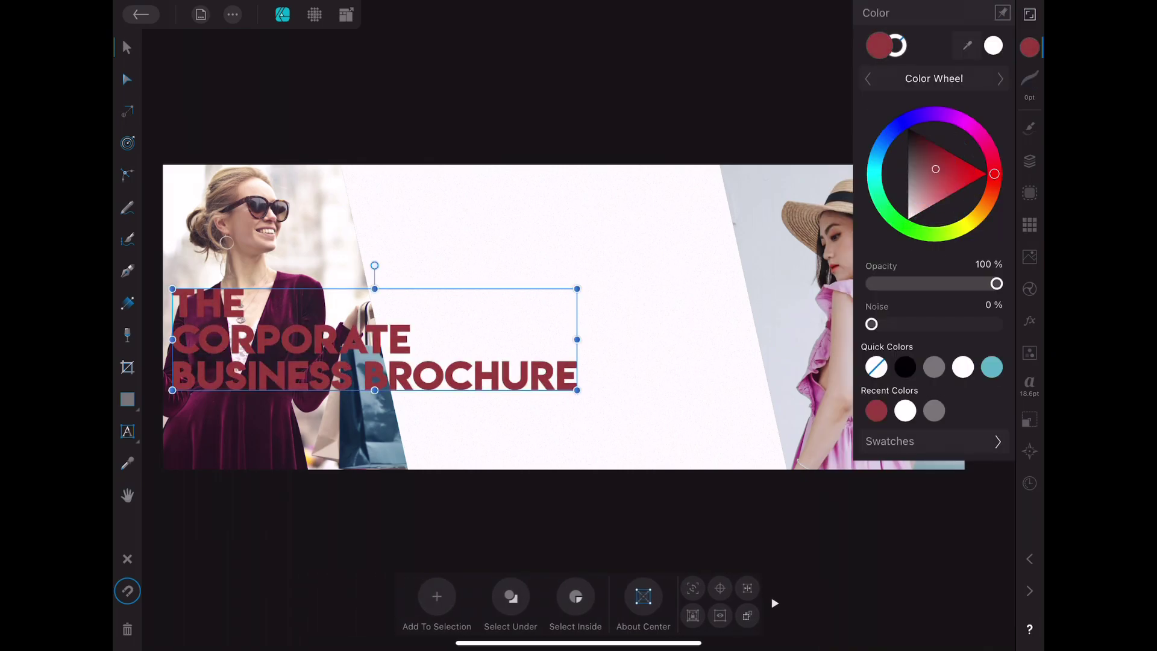
{"action": "left_click", "coordinate": [127, 431]}
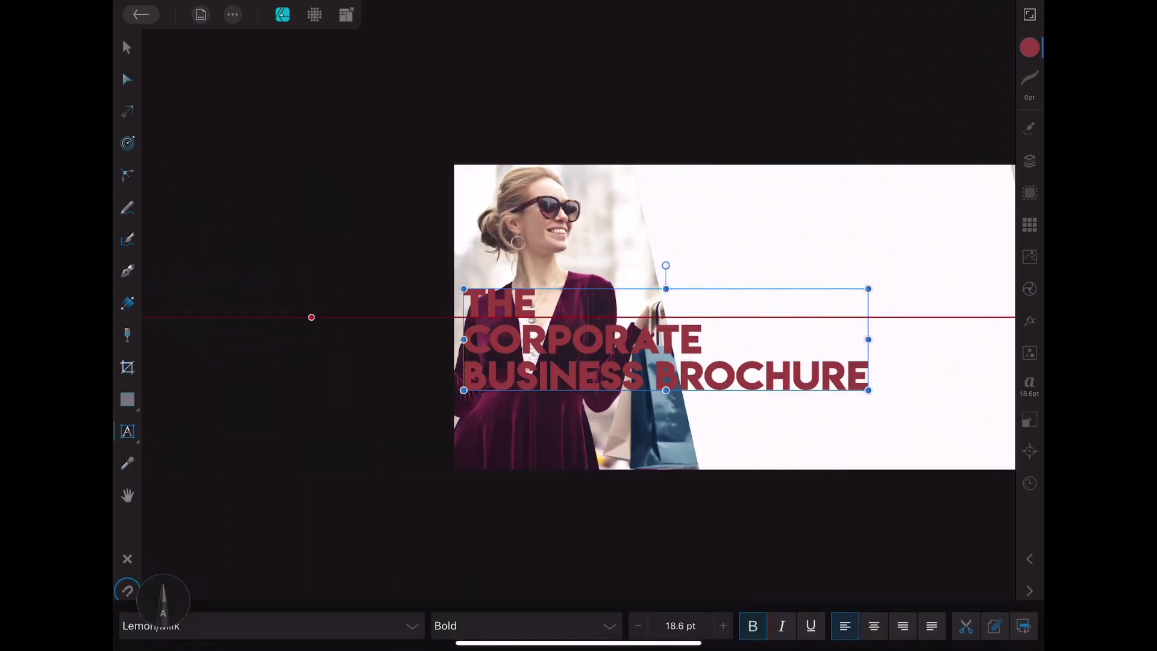
- Replace the headline text with FASHION
{"action": "left_click", "coordinate": [476, 310]}
{"action": "left_click_drag", "start_coordinate": [476, 310], "coordinate": [867, 378]}
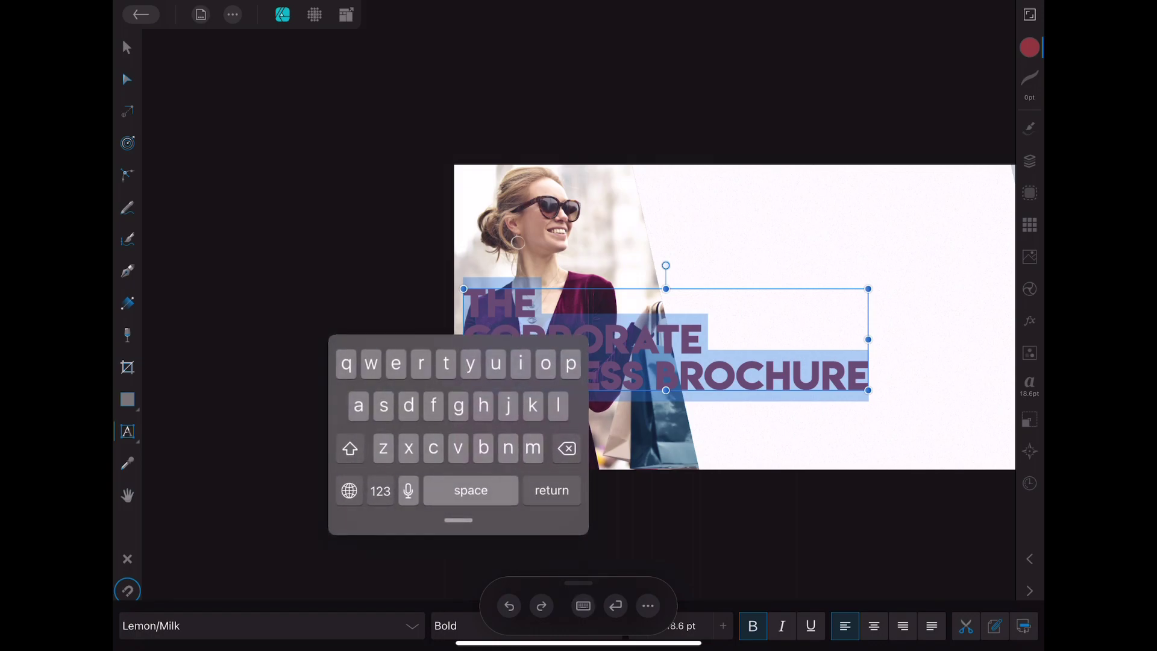
{"action": "type", "text": "FASH"}
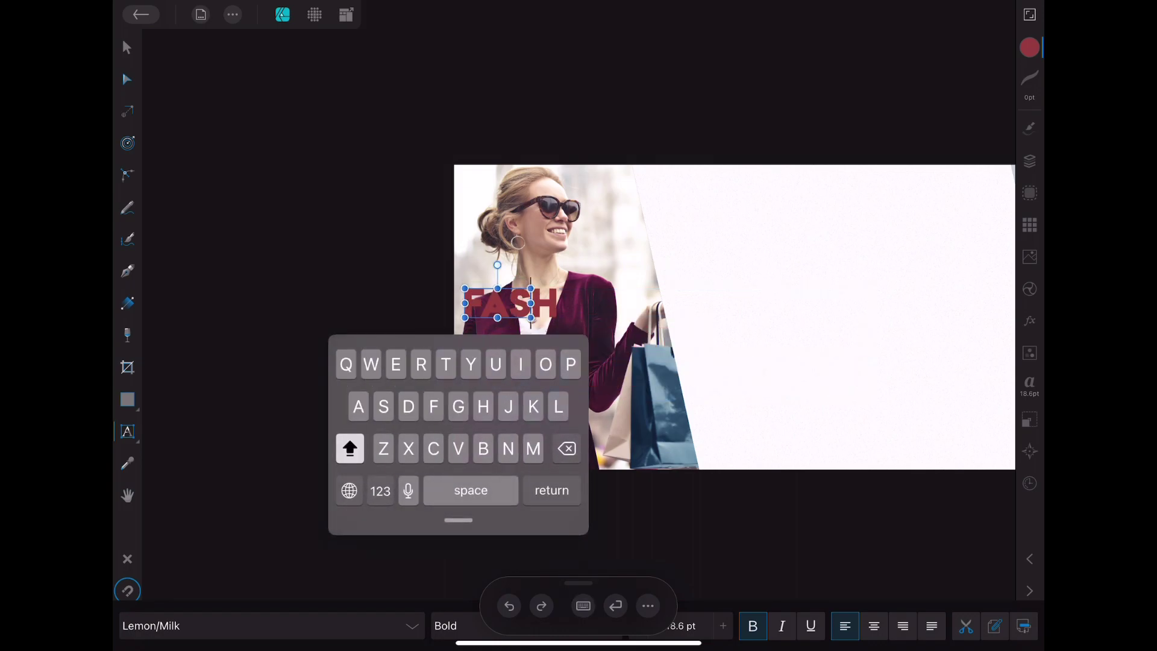
{"action": "type", "text": "ION"}
{"action": "left_click", "coordinate": [126, 47]}
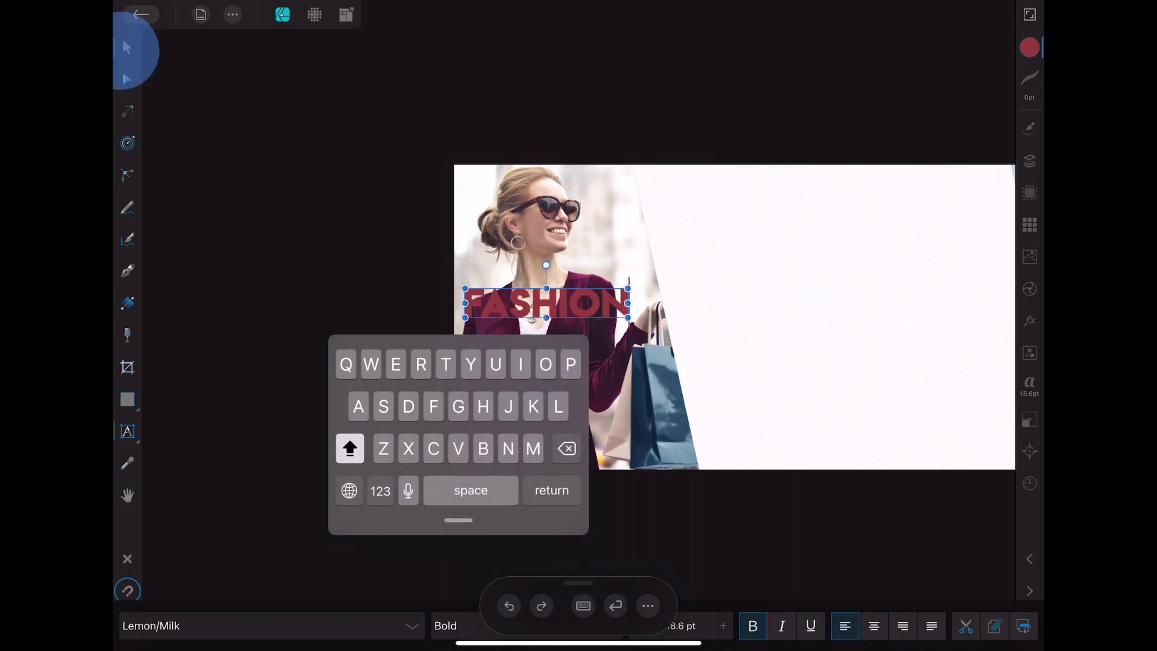
- Enlarge FASHION and centre it near the top of the white middle band
{"action": "scroll", "coordinate": [711, 362], "scroll_direction": "right", "scroll_amount": 5}
{"action": "scroll", "coordinate": [545, 370], "scroll_direction": "down", "scroll_amount": 1}
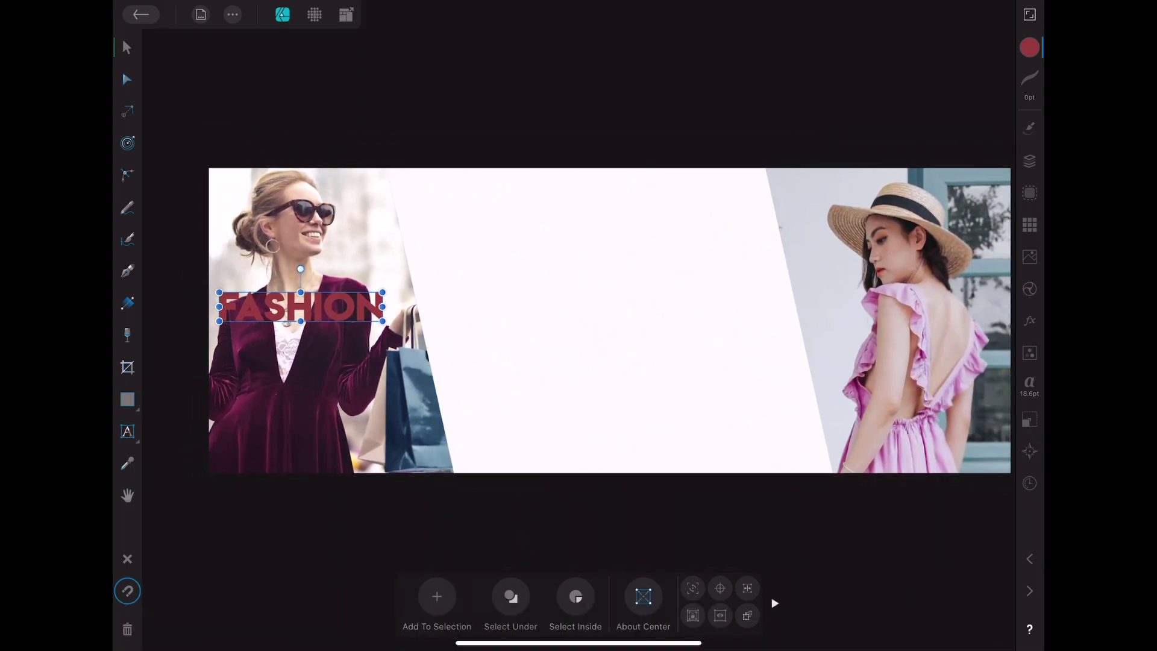
{"action": "mouse_move", "coordinate": [382, 321]}
{"action": "left_mouse_down"}
{"action": "mouse_move", "coordinate": [530, 341]}
{"action": "mouse_move", "coordinate": [678, 284]}
{"action": "left_mouse_up"}
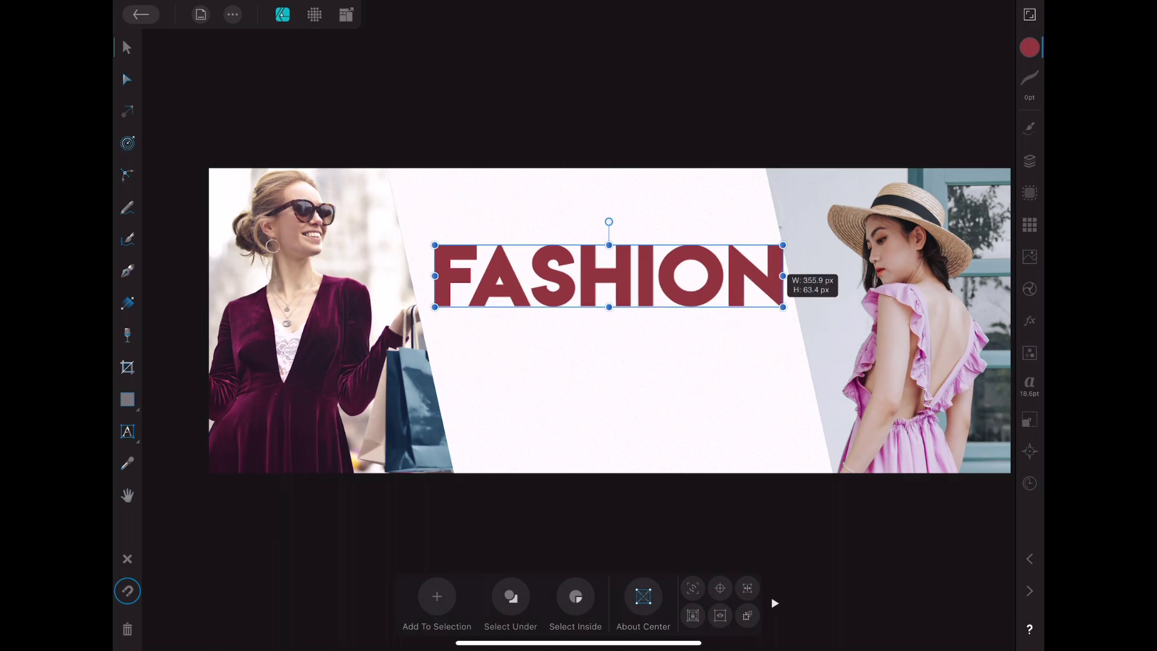
{"action": "left_click", "coordinate": [643, 597]}
{"action": "mouse_move", "coordinate": [783, 307]}
{"action": "left_mouse_down"}
{"action": "mouse_move", "coordinate": [770, 294]}
{"action": "mouse_move", "coordinate": [765, 304]}
{"action": "left_mouse_up"}
- Duplicate the FASHION headline below itself and select the copy's letters for editing
{"action": "scroll", "coordinate": [693, 374], "scroll_direction": "down", "scroll_amount": 3}
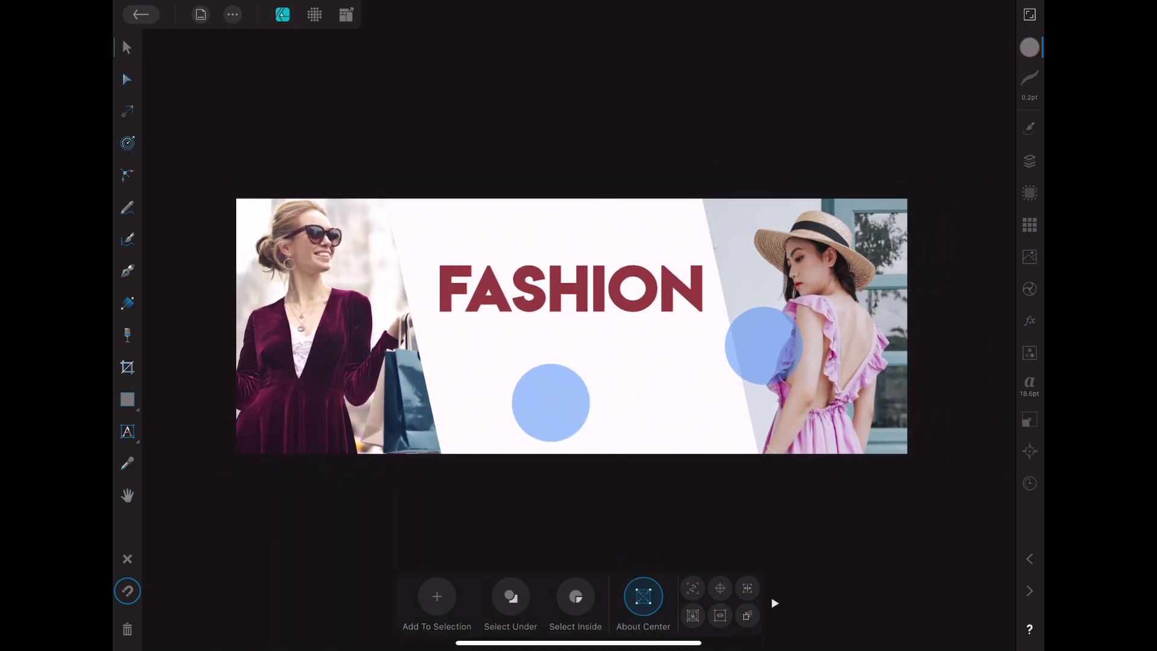
{"action": "left_click", "coordinate": [627, 301]}
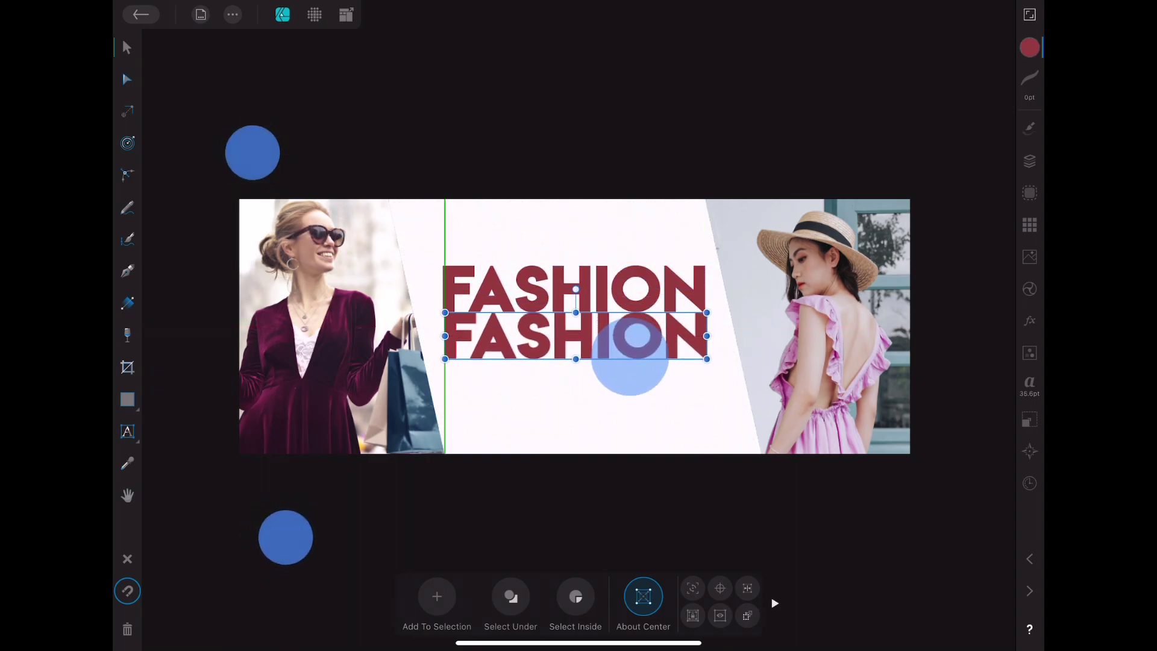
{"action": "left_click_drag", "start_coordinate": [627, 309], "coordinate": [629, 370]}
{"action": "double_click", "coordinate": [576, 350]}
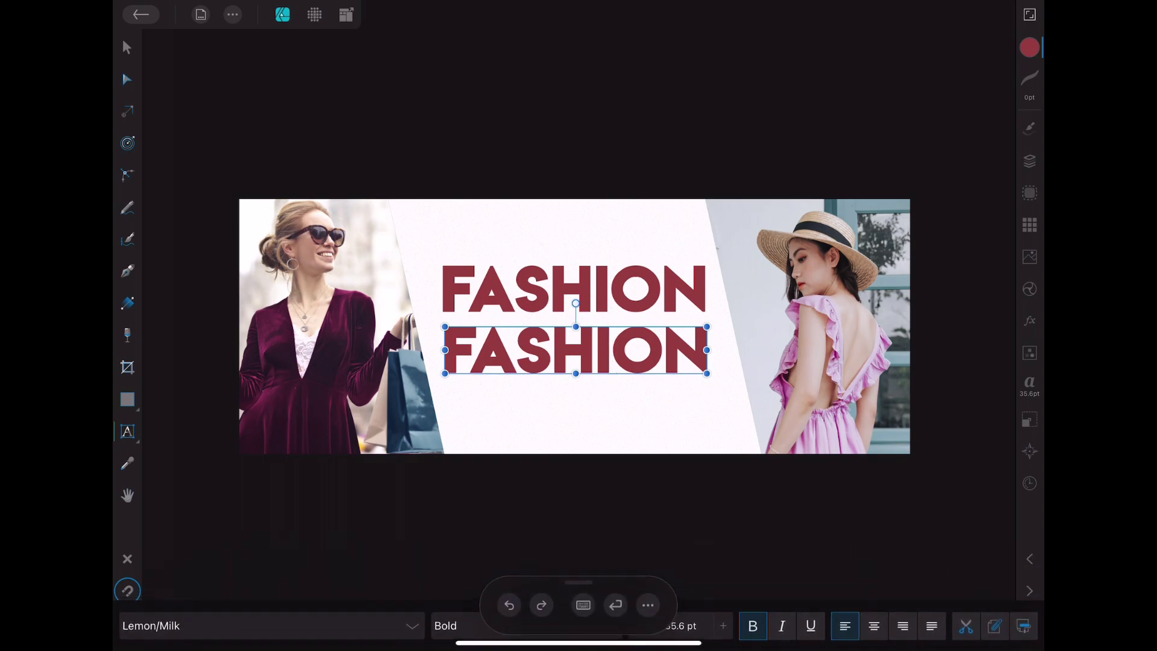
{"action": "left_click_drag", "start_coordinate": [446, 349], "coordinate": [714, 349]}
- Change the copy to 'Sale', centre it under FASHION, and nudge both lines up
{"action": "left_click", "coordinate": [583, 605]}
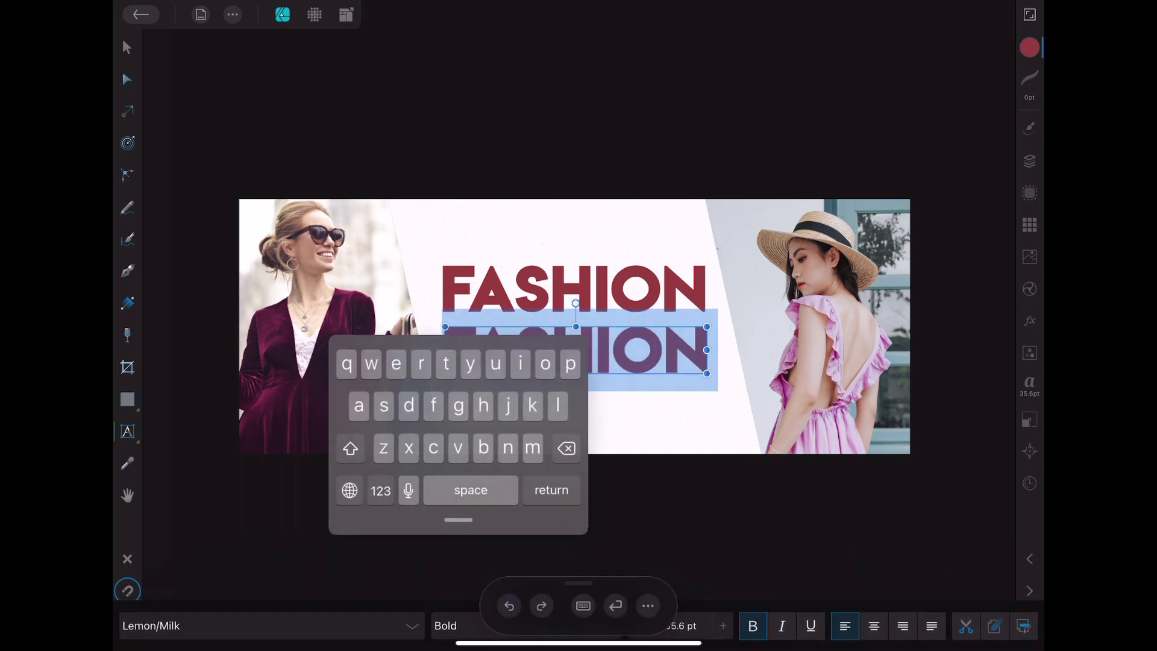
{"action": "type", "text": "S"}
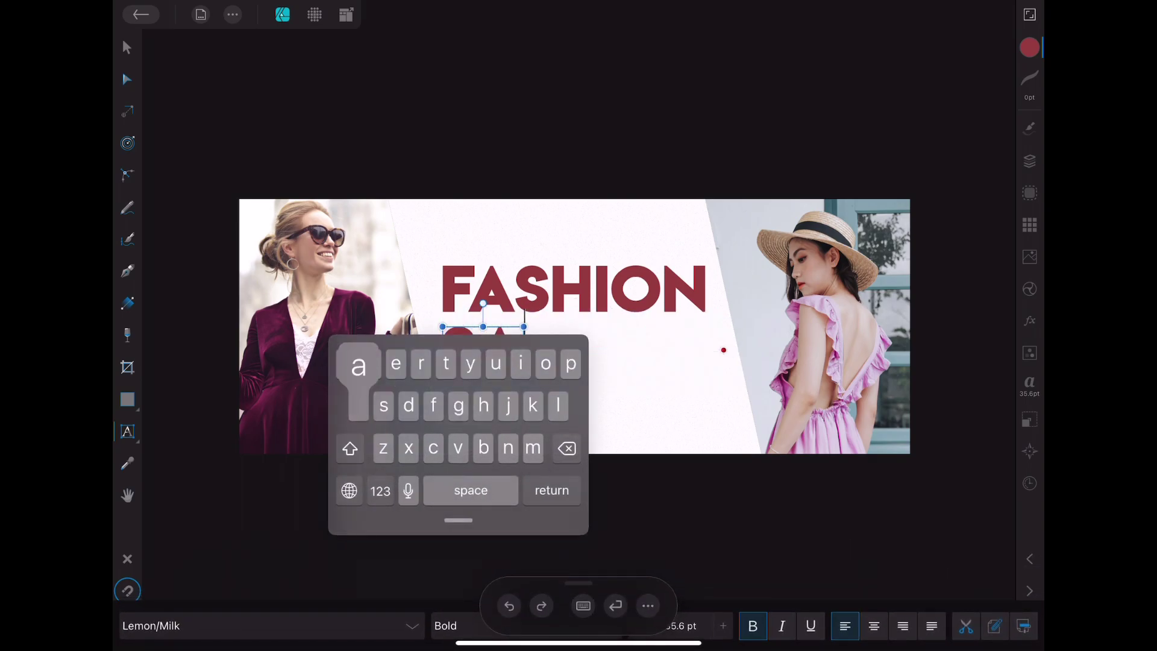
{"action": "type", "text": "ale"}
{"action": "left_click", "coordinate": [127, 47]}
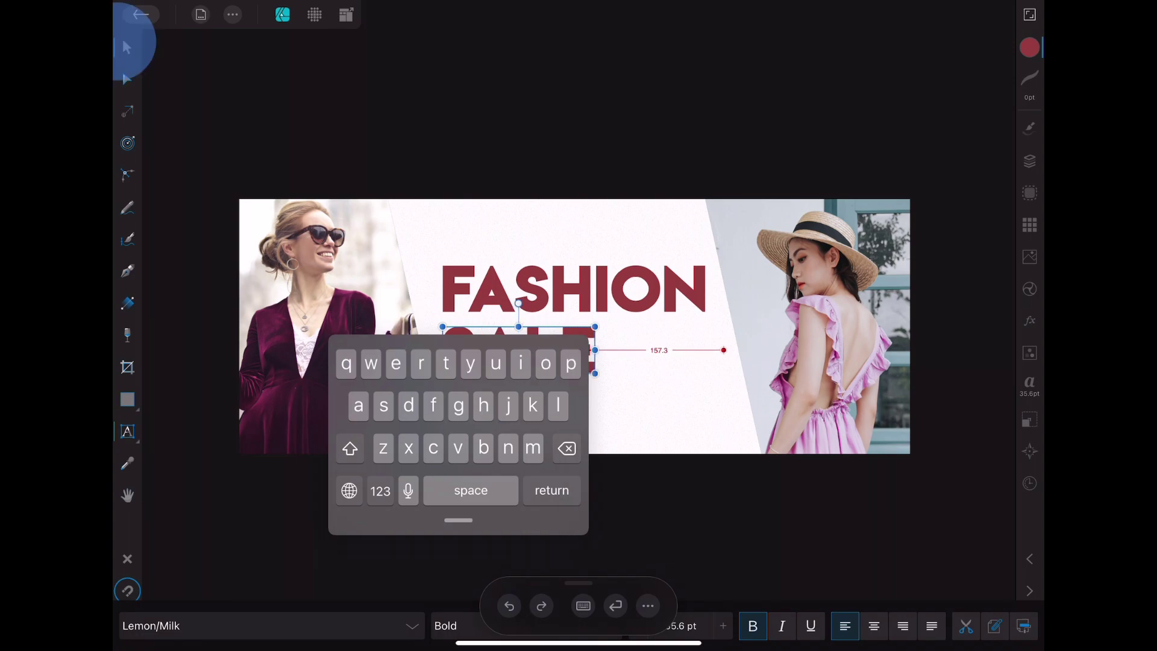
{"action": "left_click", "coordinate": [545, 353]}
{"action": "mouse_move", "coordinate": [545, 353]}
{"action": "left_mouse_down"}
{"action": "mouse_move", "coordinate": [640, 367]}
{"action": "mouse_move", "coordinate": [597, 343]}
{"action": "left_mouse_up"}
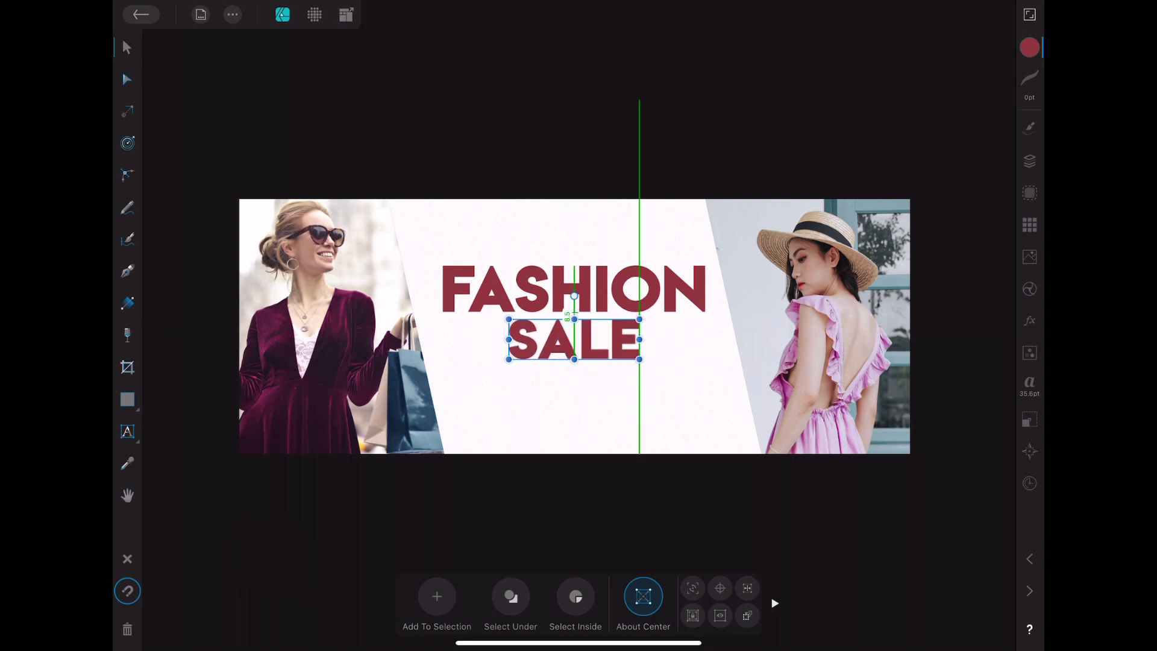
{"action": "mouse_move", "coordinate": [424, 235]}
{"action": "left_mouse_down"}
{"action": "mouse_move", "coordinate": [583, 315]}
{"action": "mouse_move", "coordinate": [609, 269]}
{"action": "mouse_move", "coordinate": [609, 286]}
{"action": "mouse_move", "coordinate": [602, 271]}
{"action": "left_mouse_up"}
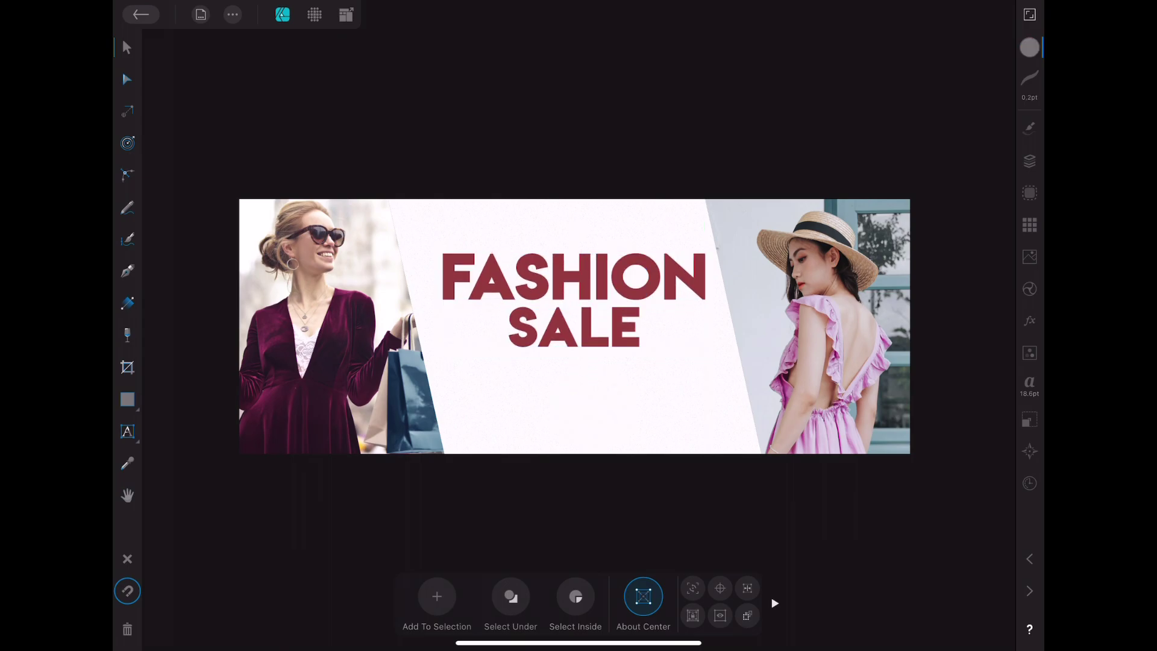
{"action": "scroll", "coordinate": [632, 389], "scroll_direction": "up", "scroll_amount": 3}
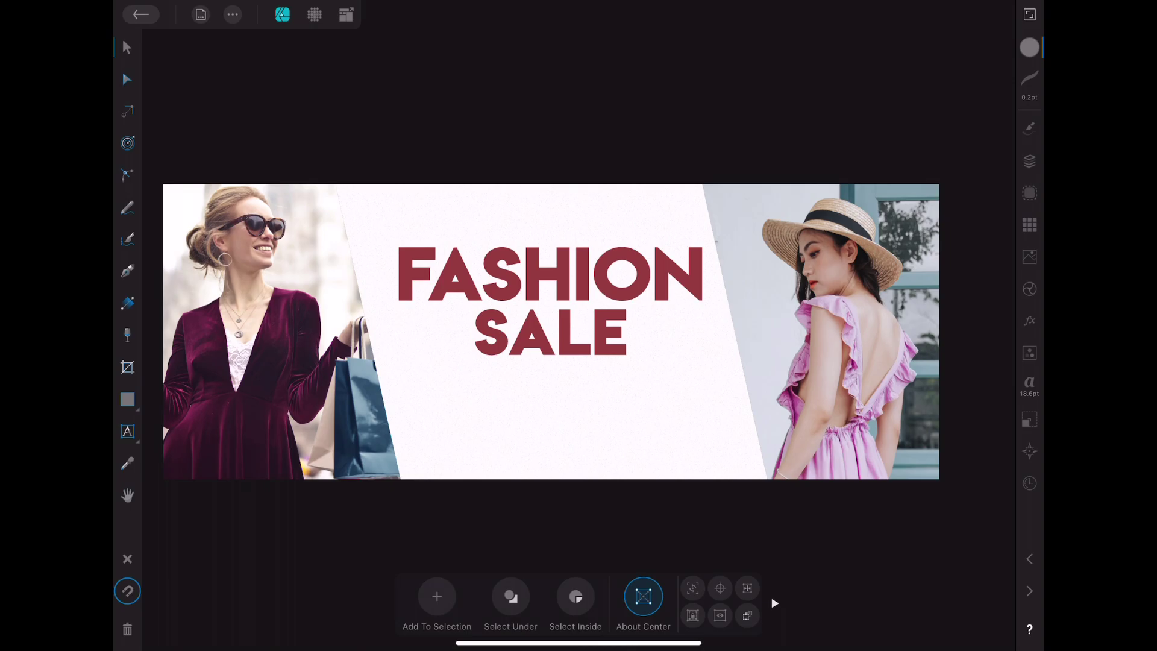
- Place the body-text asset below the headline, colour it dark red, shrink it and centre it under SALE
{"action": "left_click", "coordinate": [1029, 224]}
{"action": "left_click", "coordinate": [927, 505]}
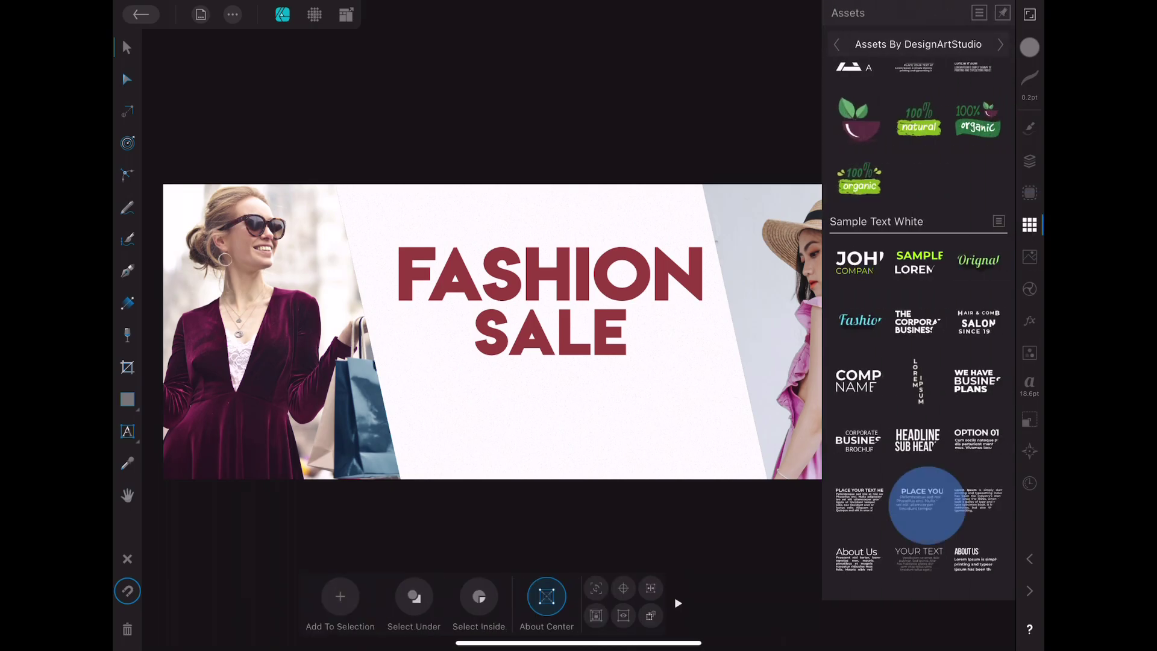
{"action": "left_click_drag", "start_coordinate": [926, 505], "coordinate": [692, 445]}
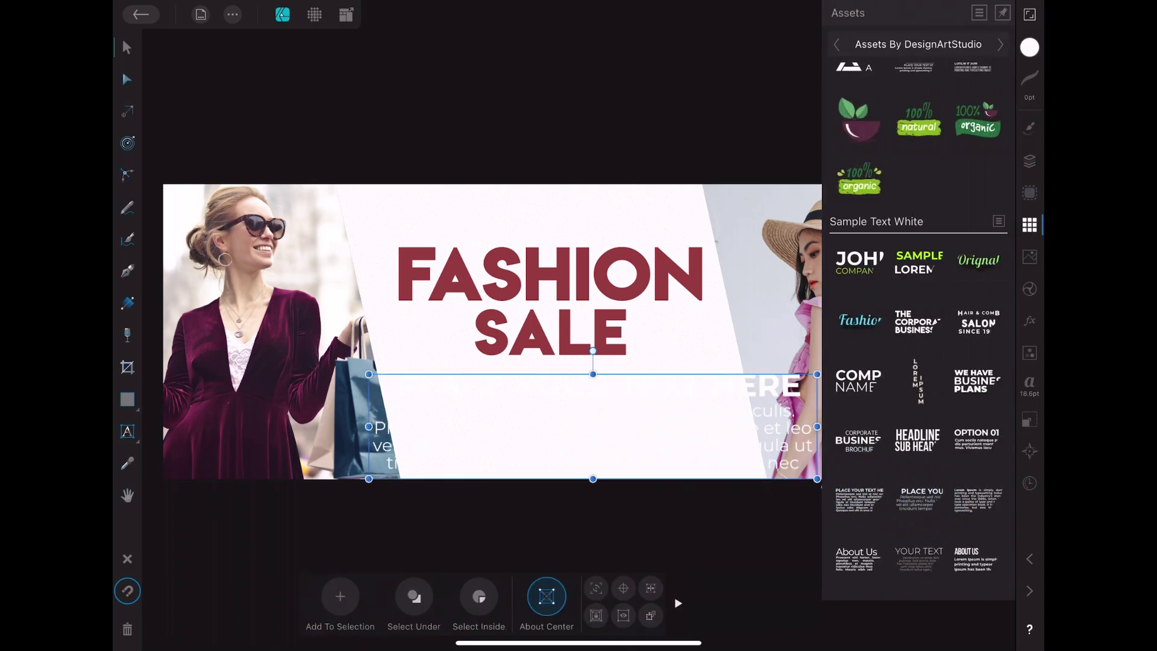
{"action": "left_click", "coordinate": [1030, 47]}
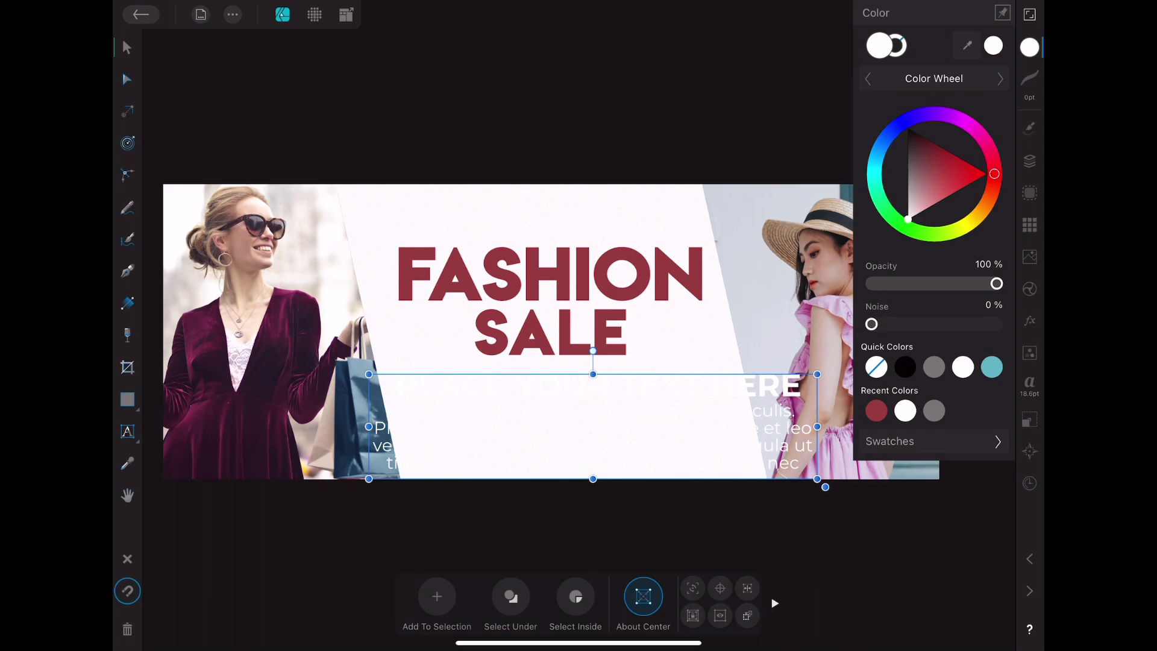
{"action": "left_click", "coordinate": [876, 410]}
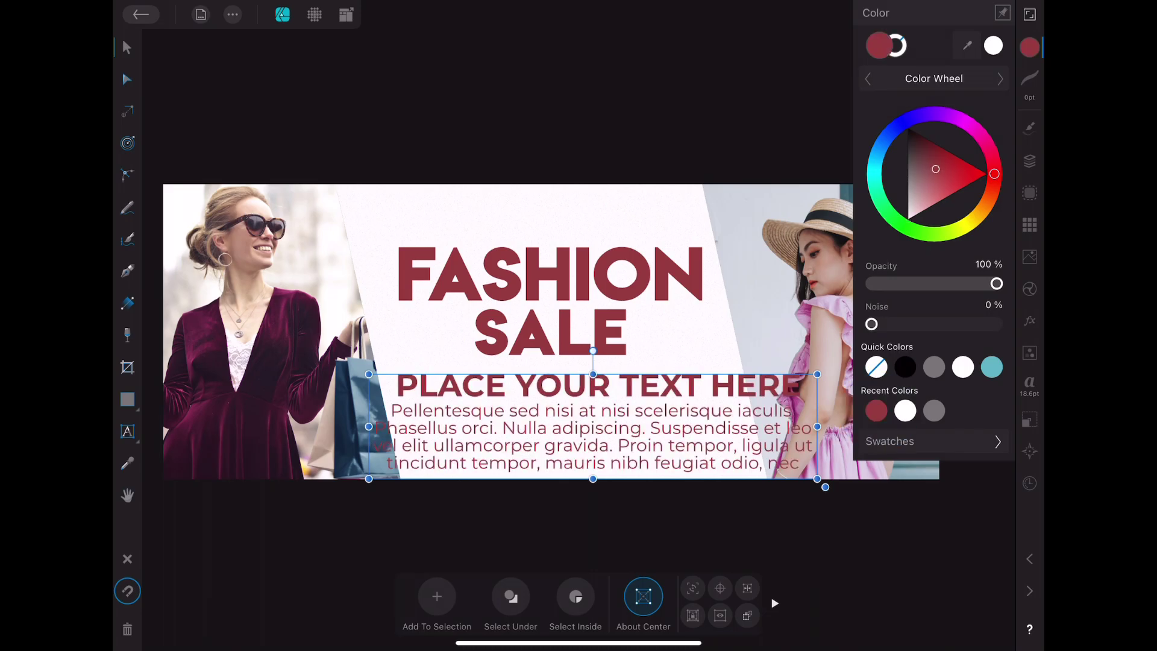
{"action": "left_click_drag", "start_coordinate": [825, 486], "coordinate": [722, 457]}
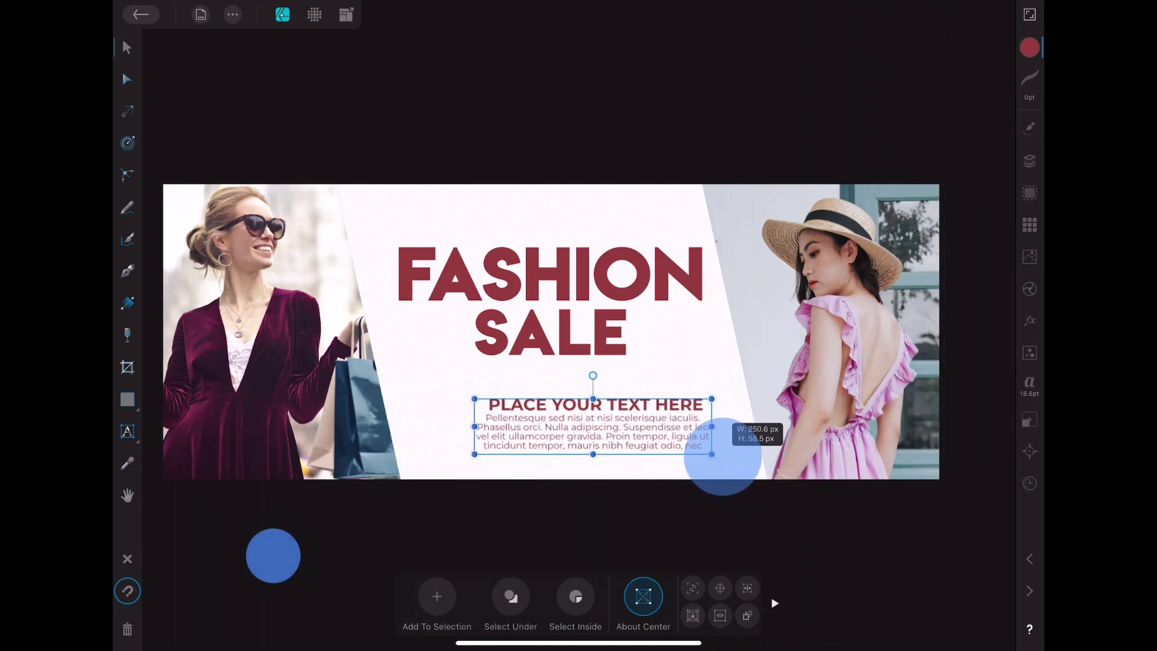
{"action": "left_click_drag", "start_coordinate": [593, 428], "coordinate": [551, 400]}
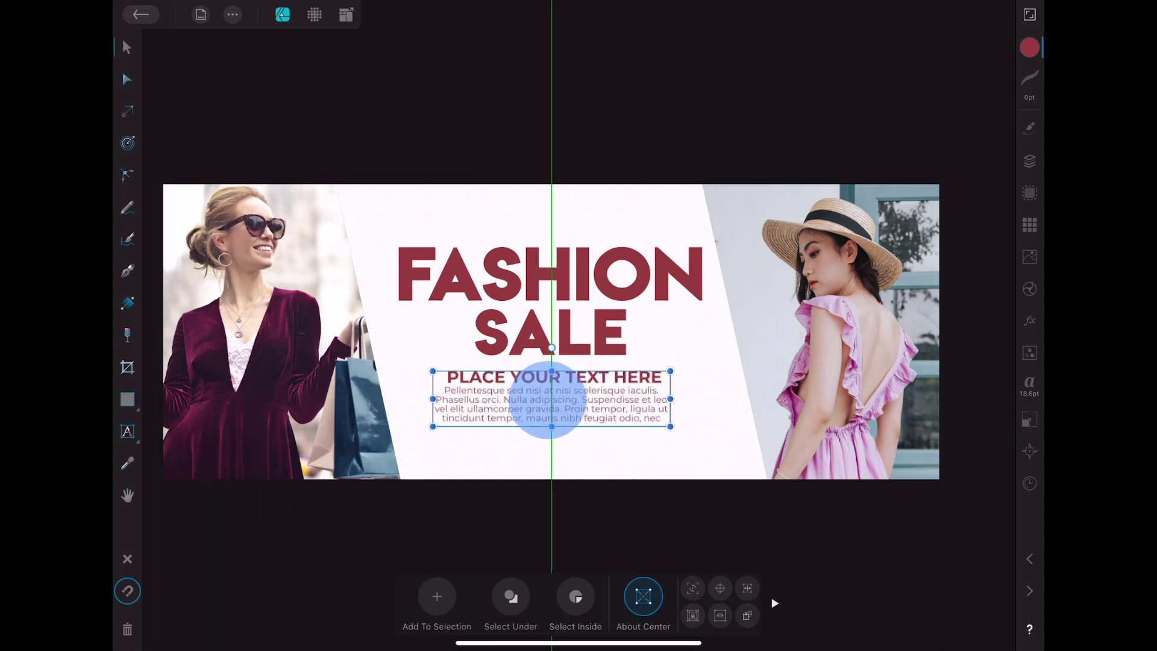
- Narrow the PLACE YOUR TEXT HERE heading and recentre the subtext block under the headline
{"action": "left_click", "coordinate": [587, 378]}
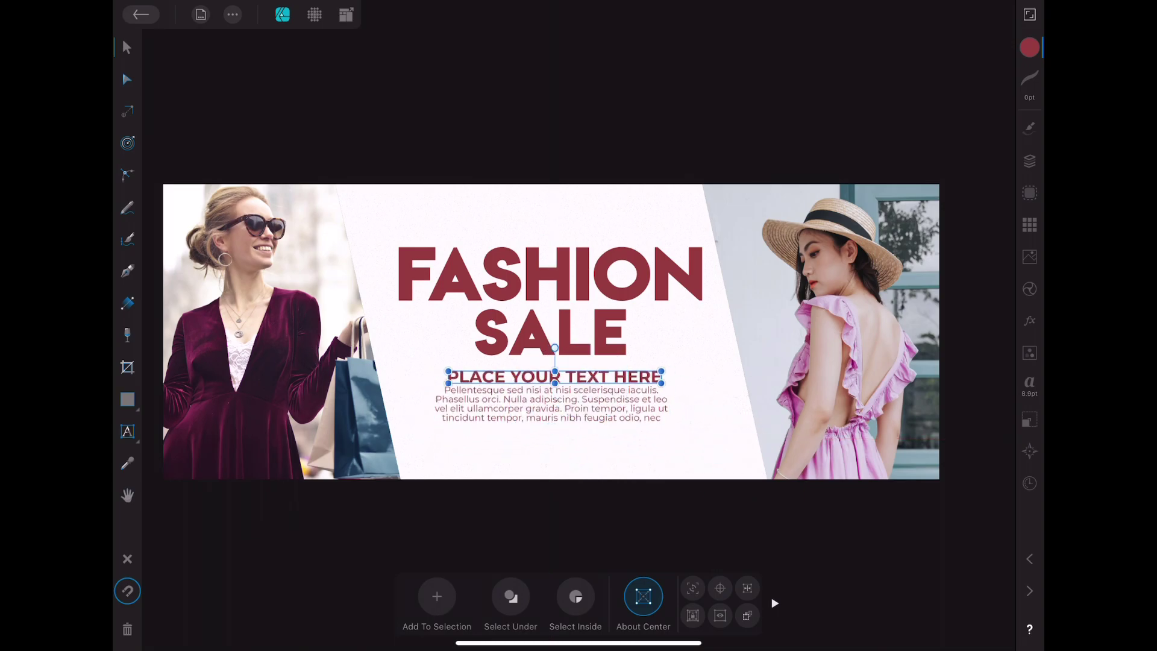
{"action": "left_click_drag", "start_coordinate": [661, 376], "coordinate": [633, 380]}
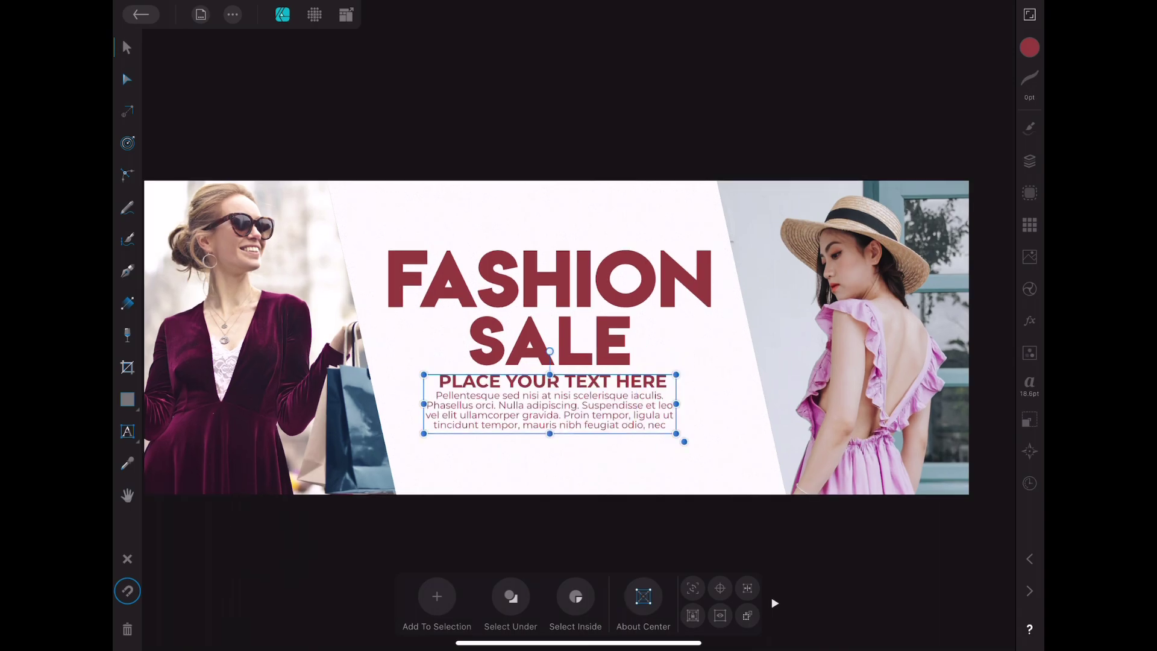
{"action": "left_click_drag", "start_coordinate": [602, 404], "coordinate": [608, 404]}
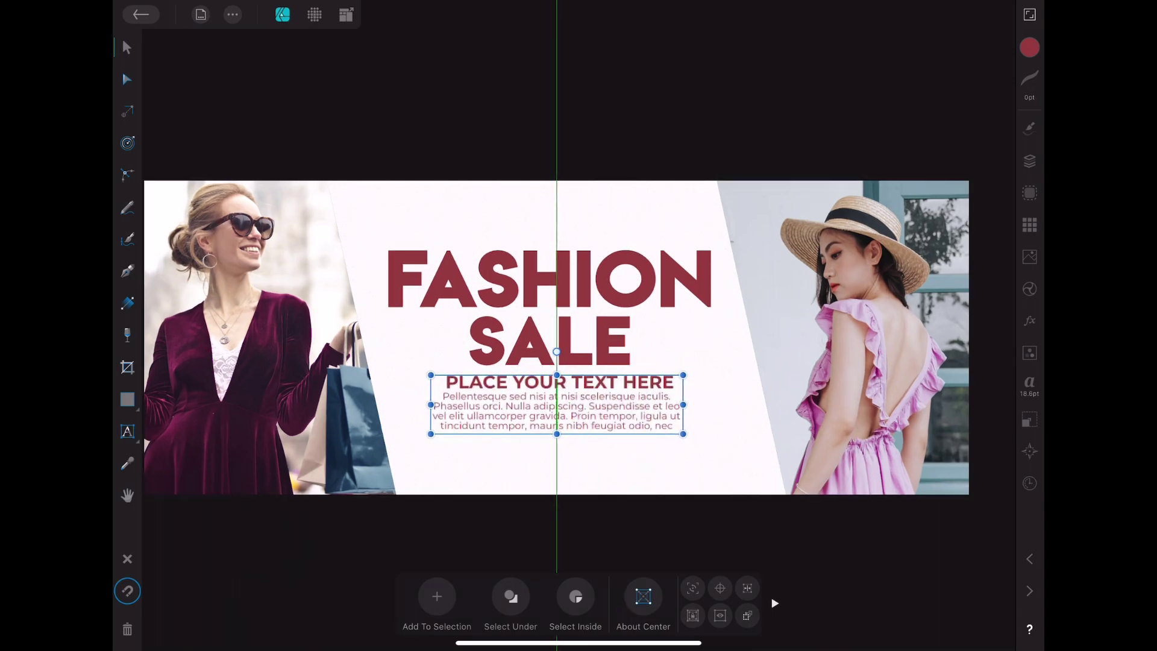
{"action": "key", "text": "Escape"}
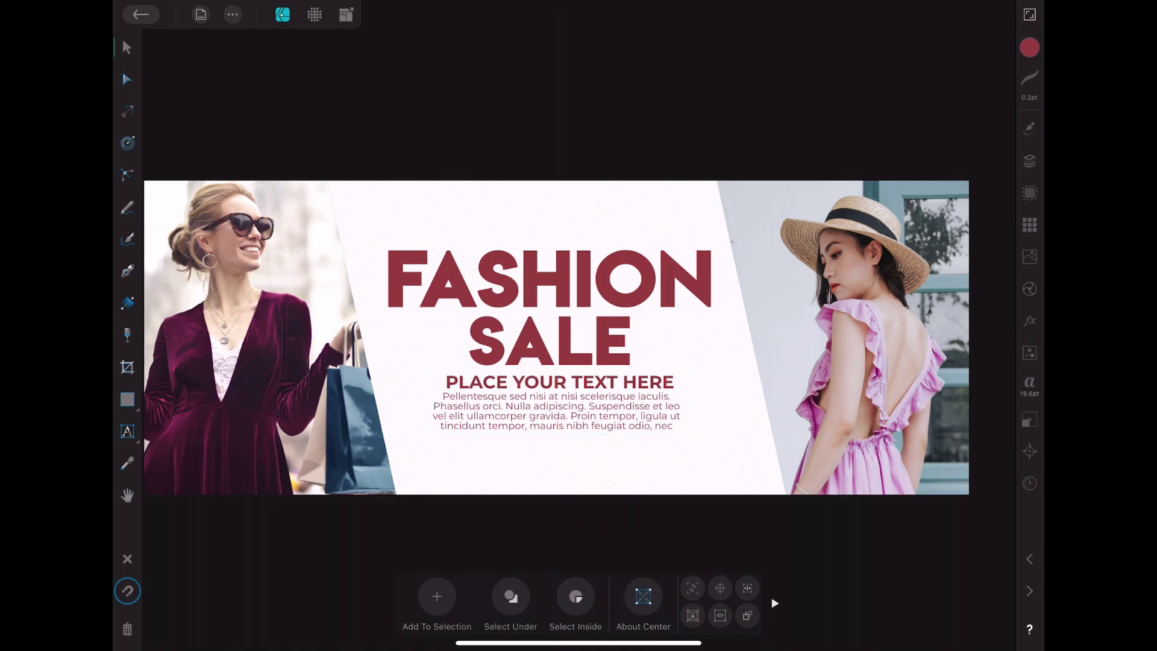
{"action": "left_click", "coordinate": [1030, 225]}
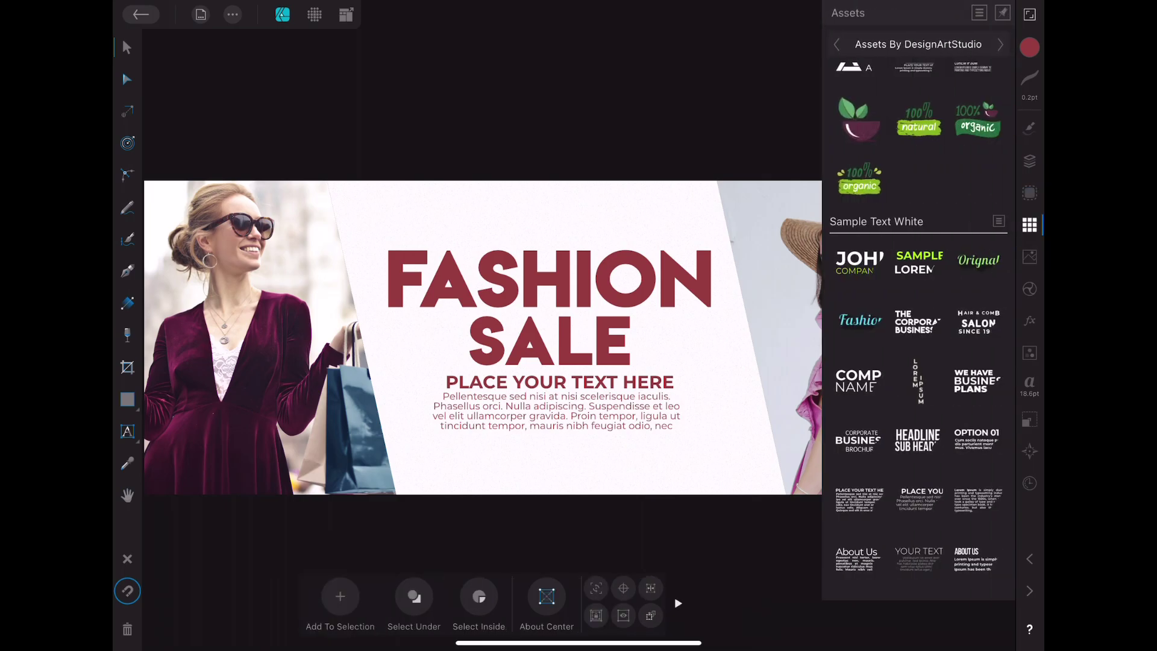
{"action": "left_click_drag", "start_coordinate": [917, 258], "coordinate": [918, 398]}
{"action": "scroll", "coordinate": [858, 361], "scroll_direction": "down", "scroll_amount": 10}
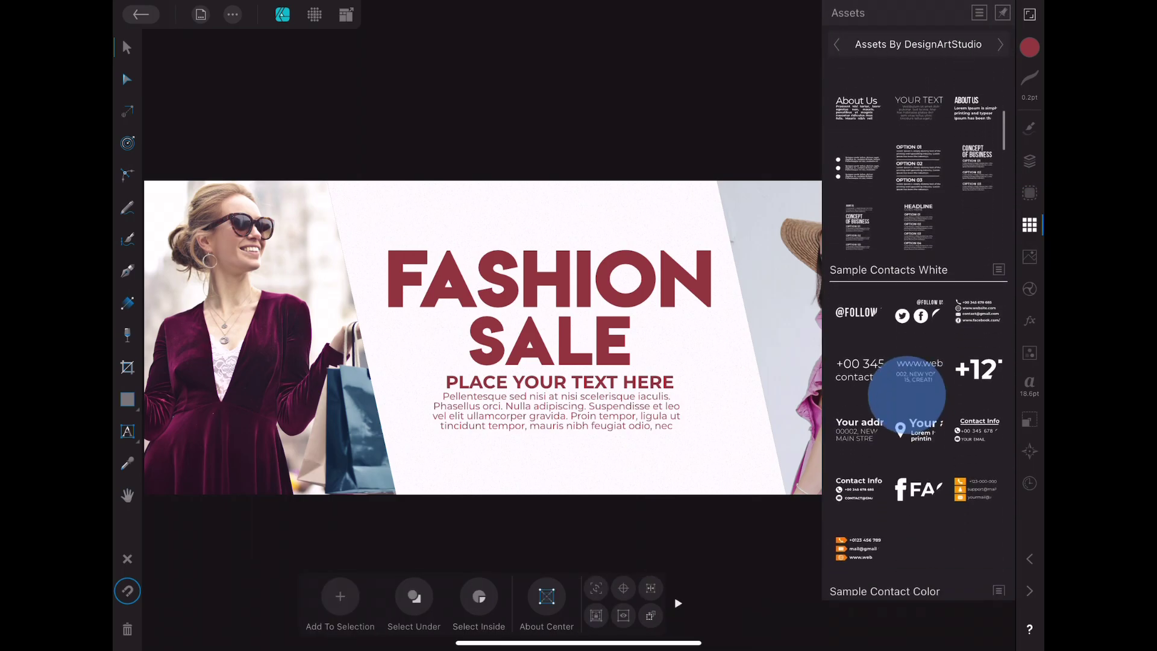
{"action": "mouse_move", "coordinate": [859, 344]}
{"action": "left_mouse_down"}
{"action": "mouse_move", "coordinate": [858, 324]}
{"action": "mouse_move", "coordinate": [642, 458]}
{"action": "left_mouse_up"}
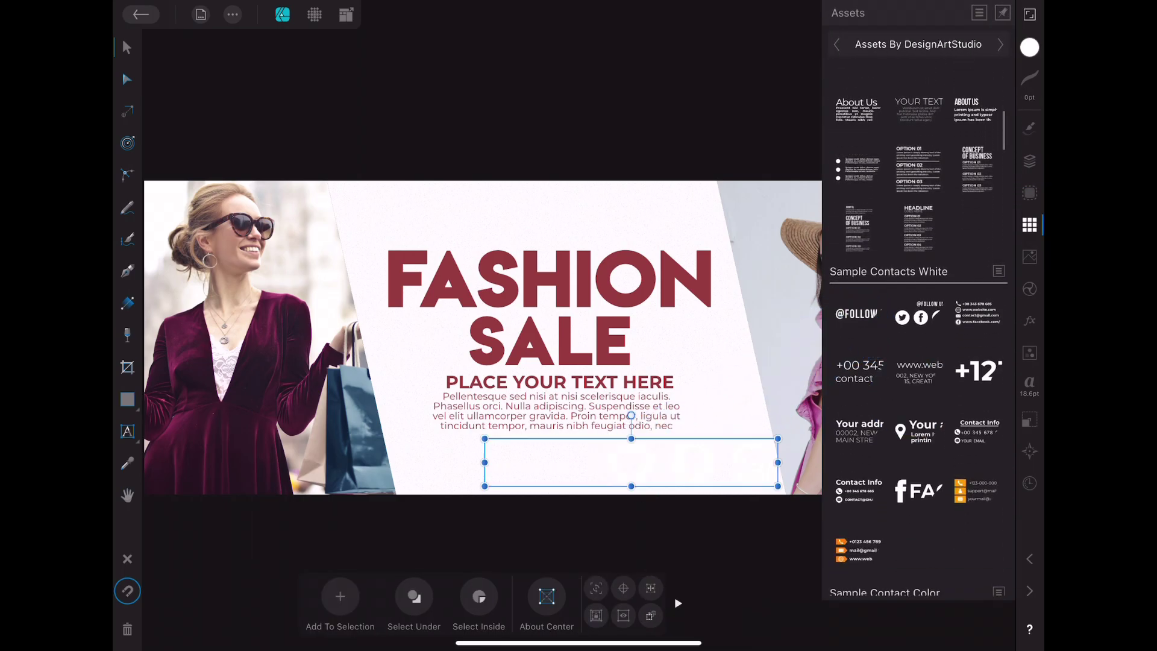
{"action": "left_click", "coordinate": [1030, 225]}
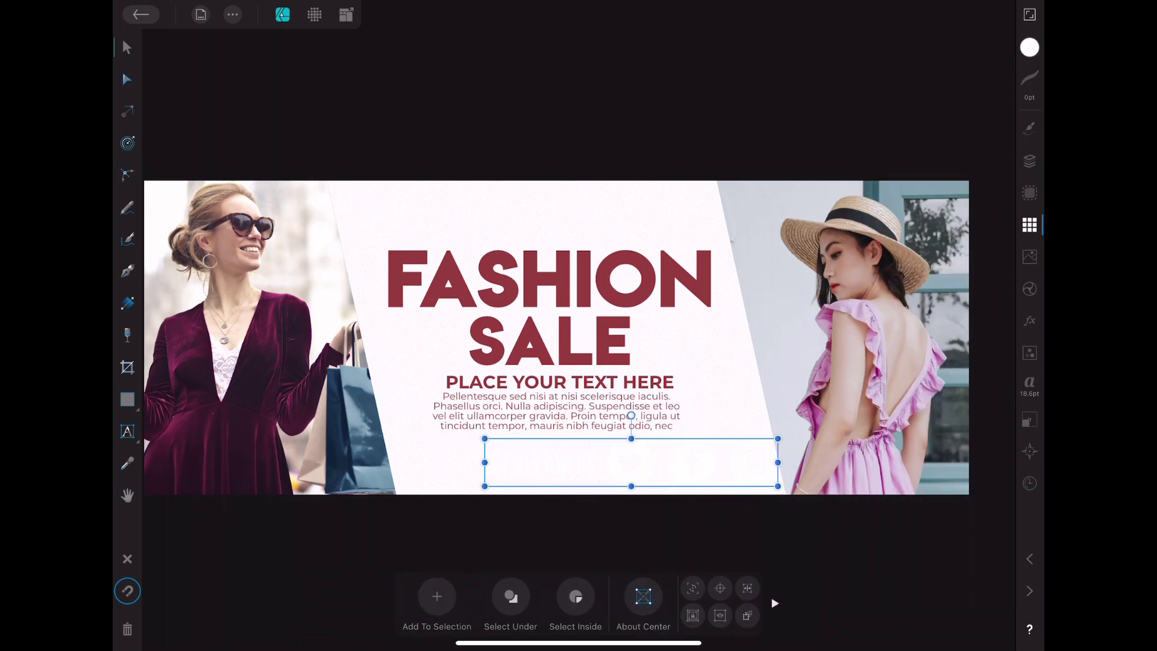
{"action": "left_click", "coordinate": [1030, 47]}
{"action": "left_click", "coordinate": [877, 410]}
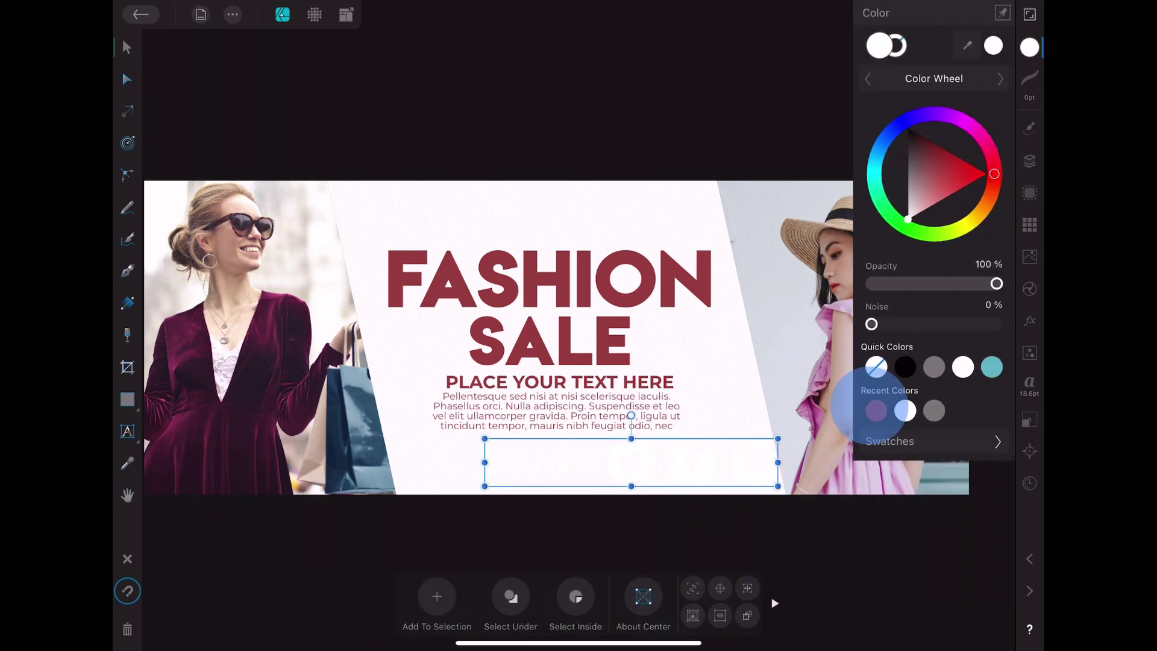
- Lighten the subtext paragraph block to a paler red
{"action": "left_click", "coordinate": [557, 405]}
{"action": "left_click", "coordinate": [1030, 161]}
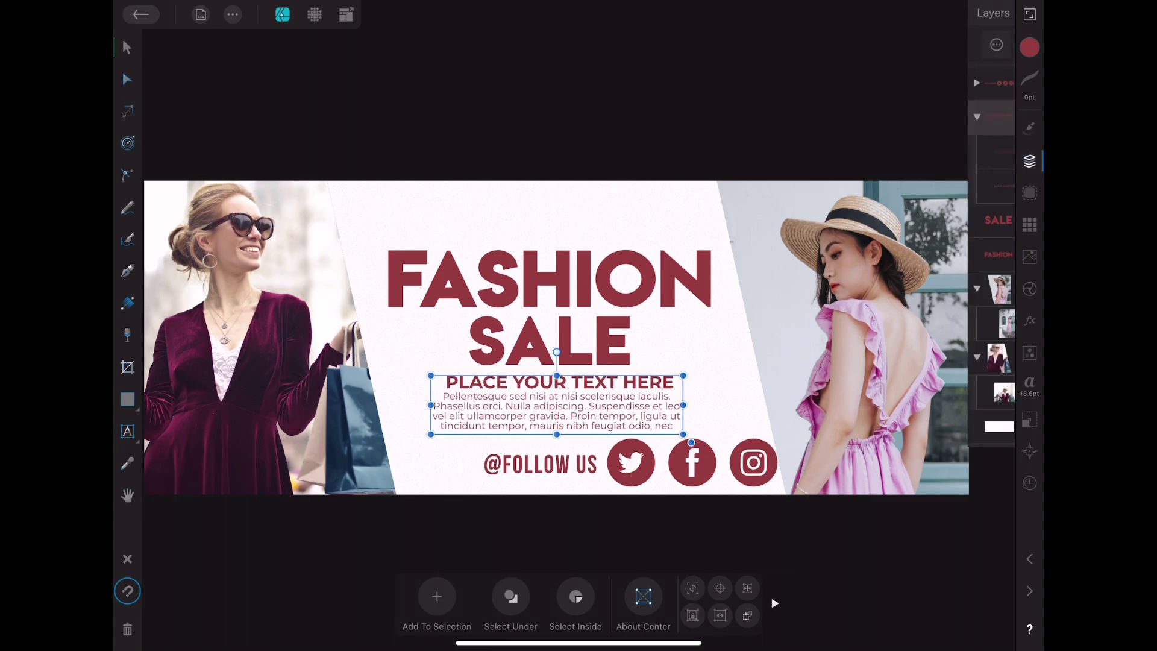
{"action": "left_click", "coordinate": [1030, 47]}
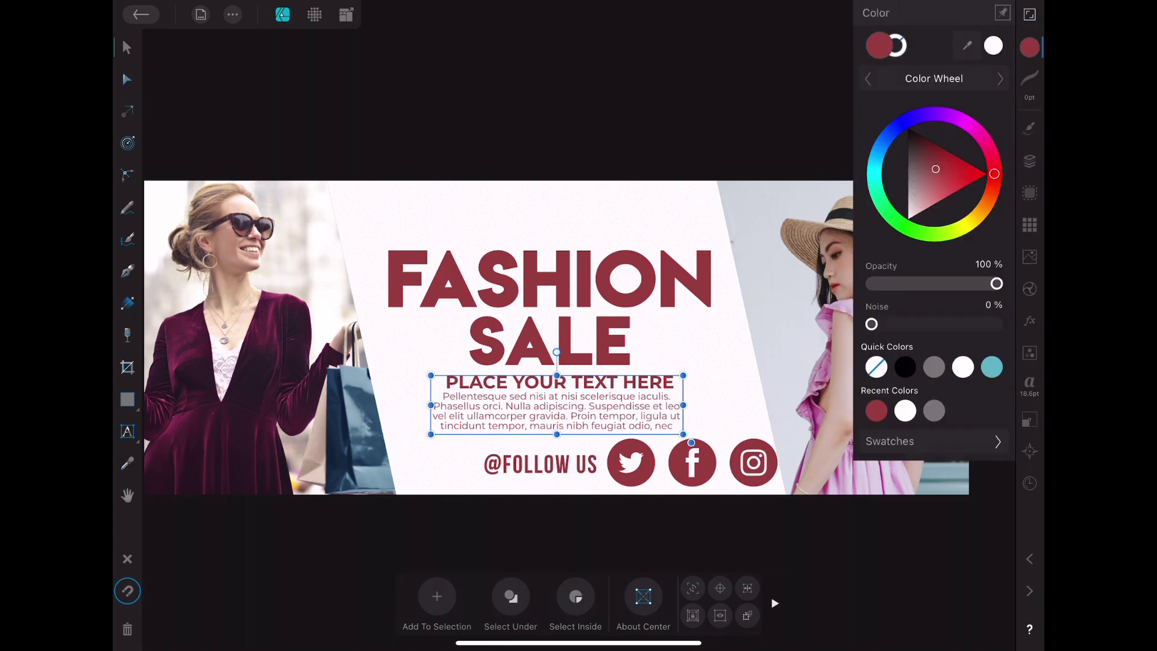
{"action": "left_click_drag", "start_coordinate": [935, 169], "coordinate": [928, 185]}
{"action": "left_click", "coordinate": [541, 463]}
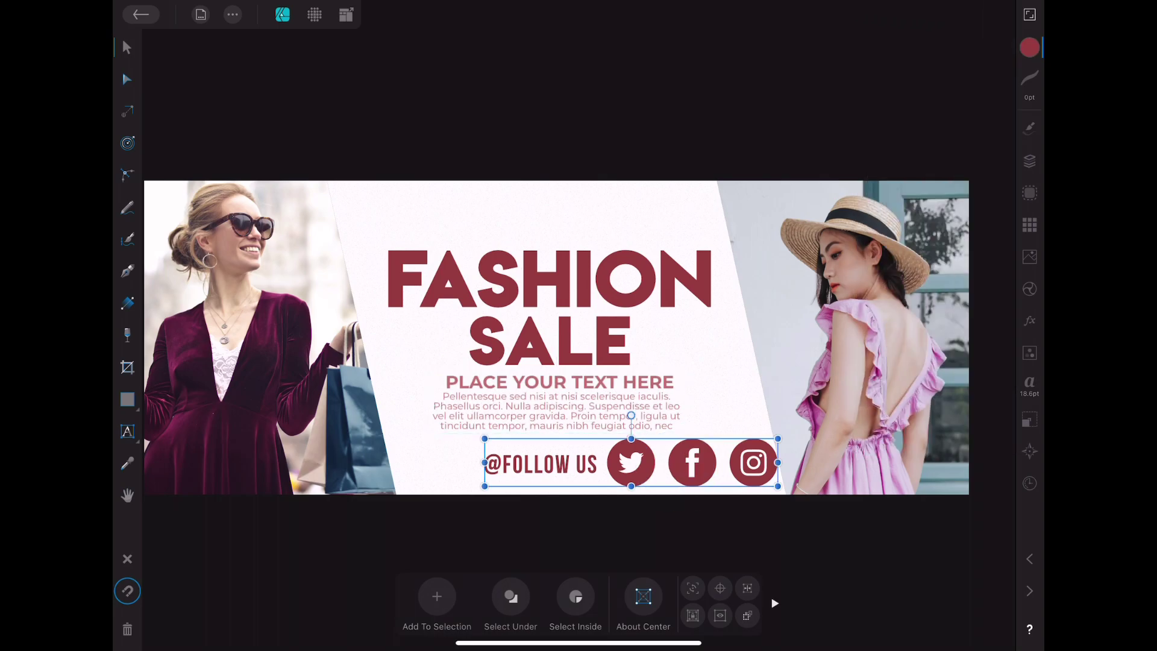
{"action": "left_click_drag", "start_coordinate": [476, 439], "coordinate": [676, 449]}
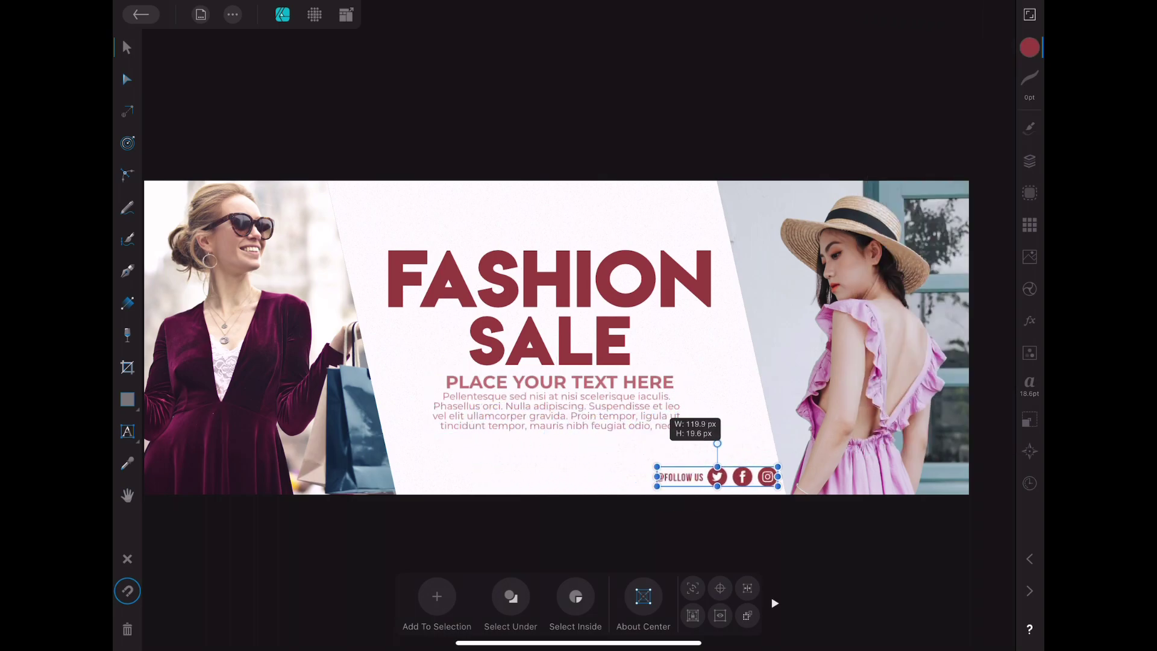
{"action": "left_click_drag", "start_coordinate": [726, 478], "coordinate": [701, 472]}
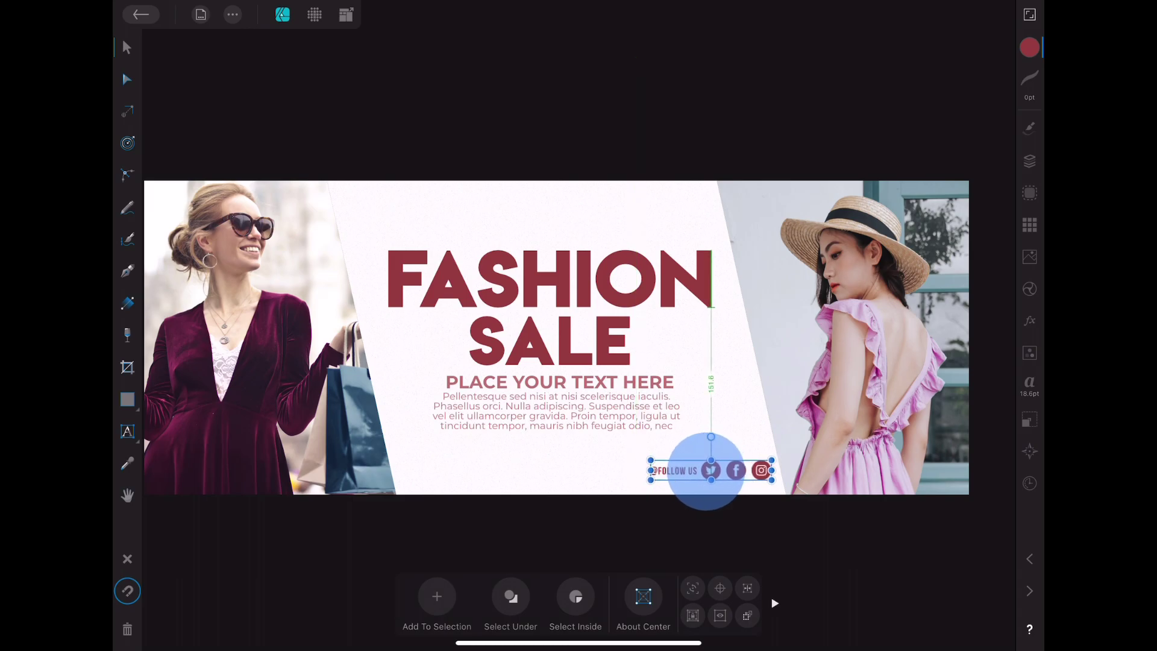
{"action": "left_click_drag", "start_coordinate": [637, 466], "coordinate": [643, 458]}
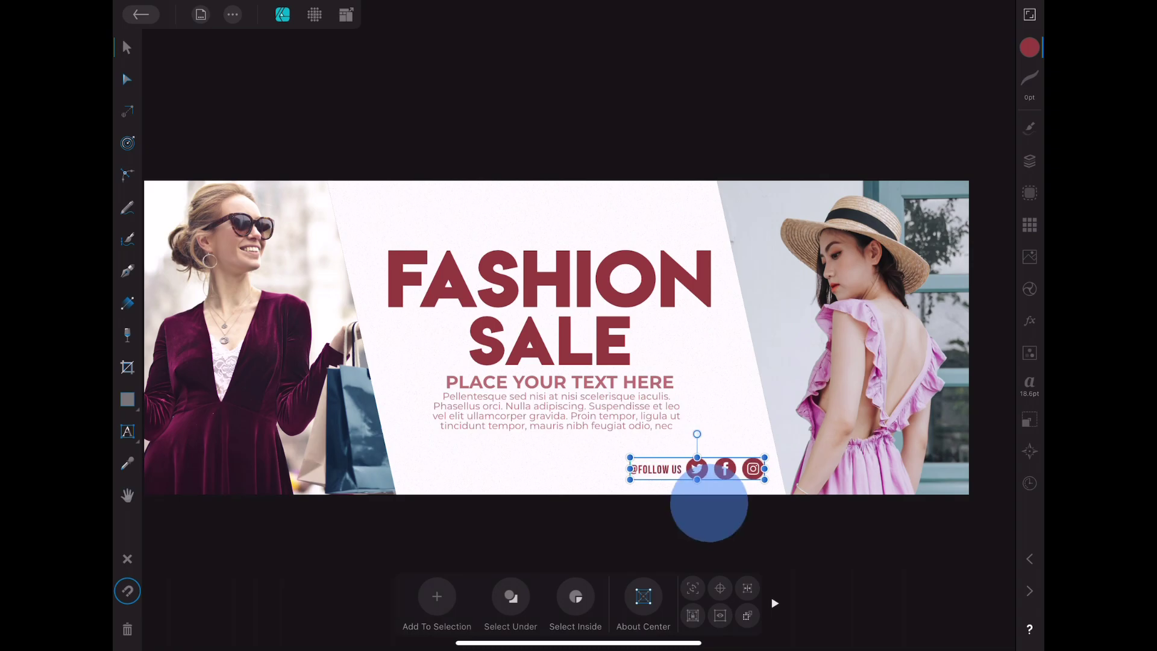
{"action": "left_click", "coordinate": [709, 502]}
- Move the subtext block down and lower the FASHION SALE headline slightly
{"action": "left_click", "coordinate": [556, 410]}
{"action": "left_click_drag", "start_coordinate": [666, 408], "coordinate": [579, 479]}
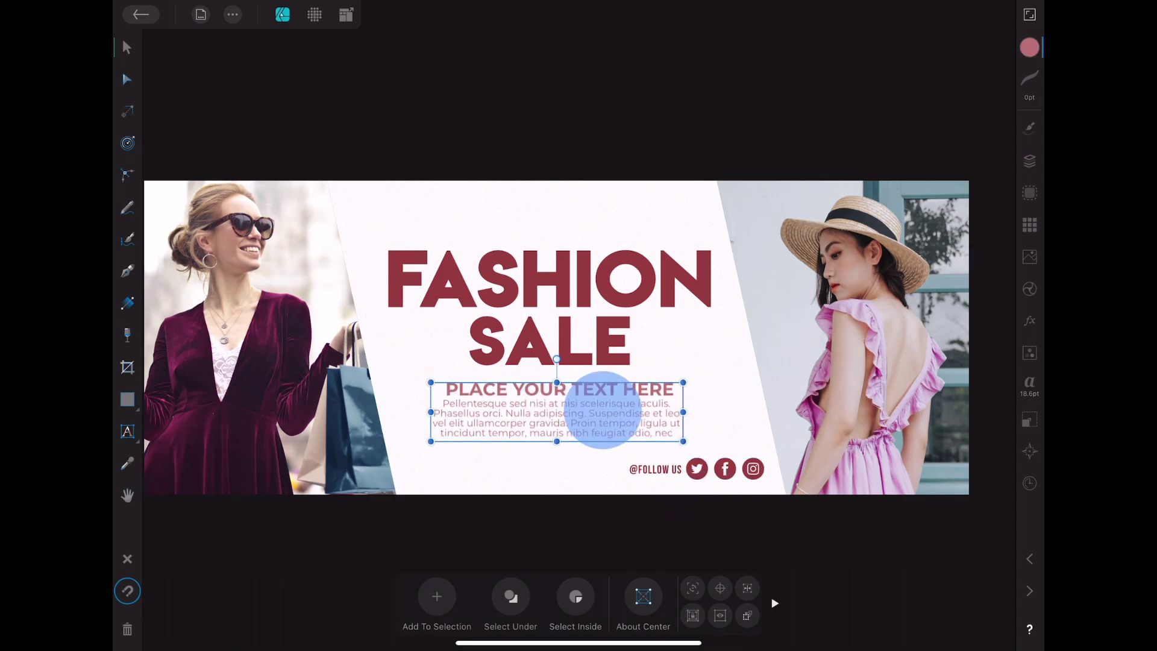
{"action": "left_click", "coordinate": [549, 341]}
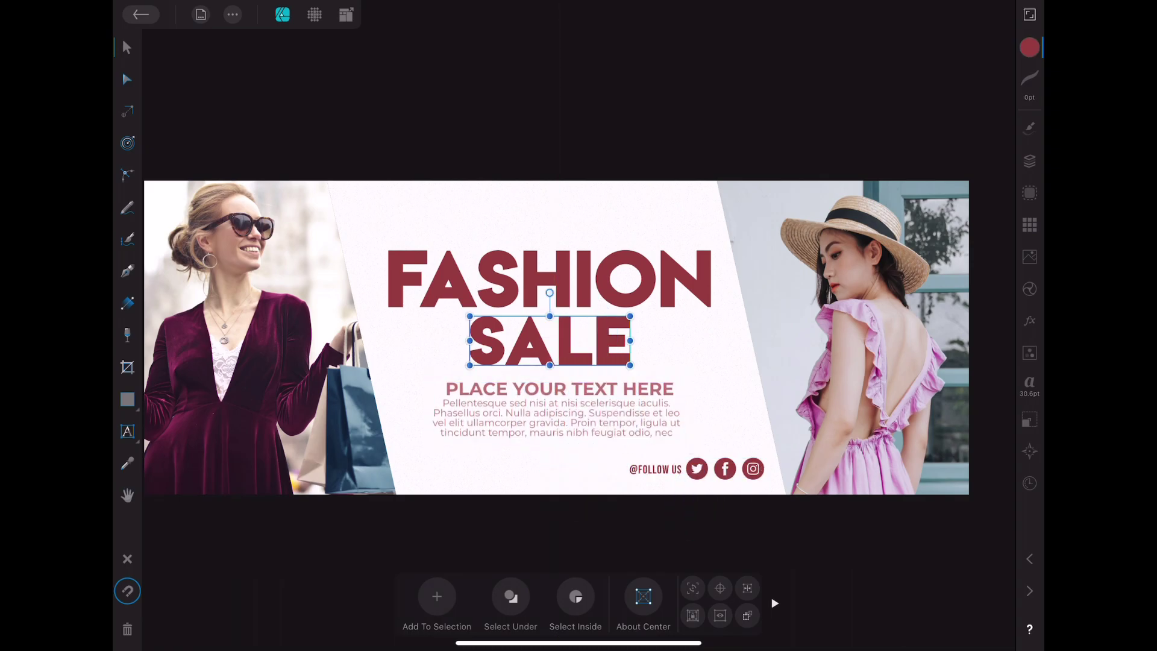
{"action": "left_click", "coordinate": [508, 296], "text": "shift"}
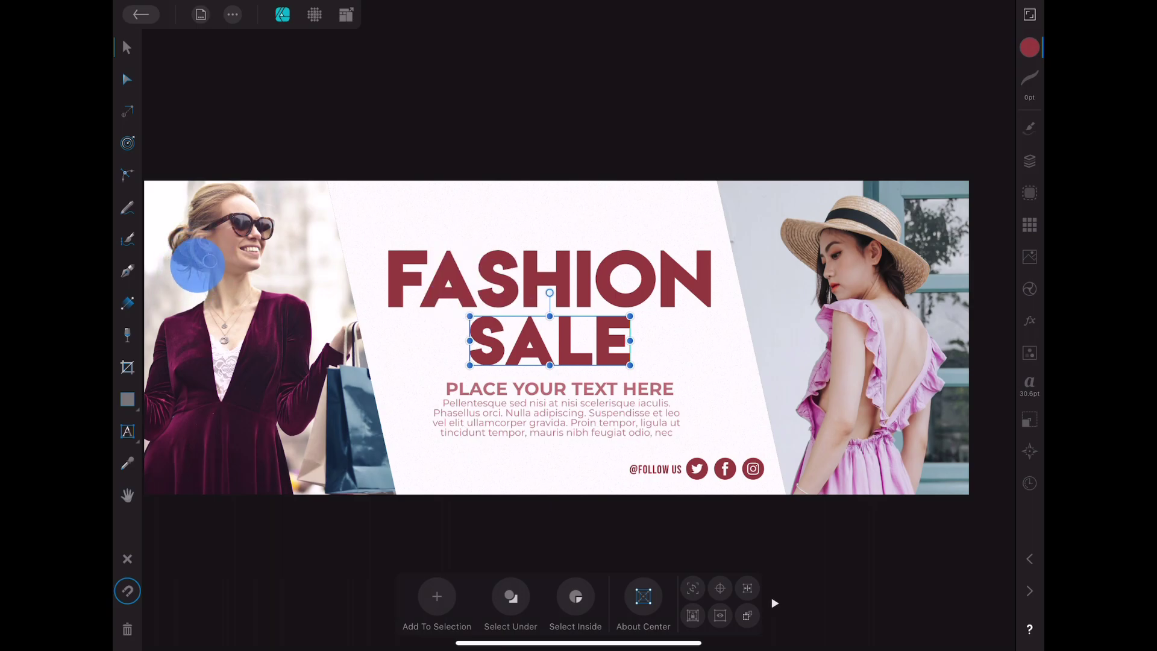
{"action": "left_click_drag", "start_coordinate": [535, 289], "coordinate": [534, 293]}
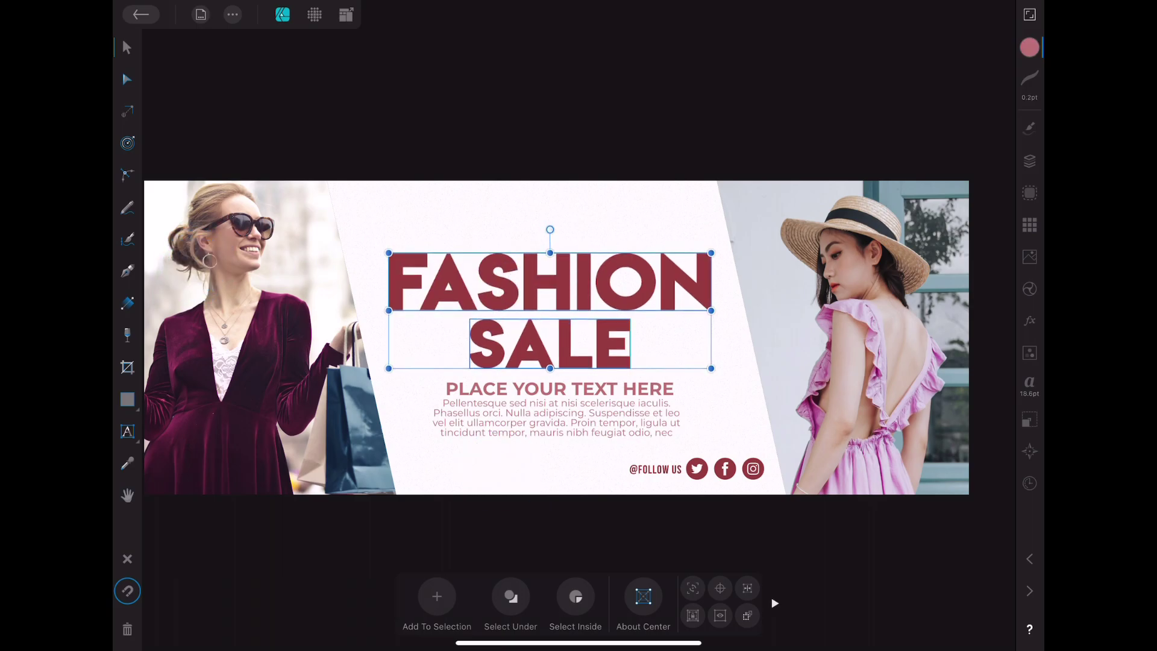
{"action": "scroll", "coordinate": [639, 431], "scroll_direction": "down", "scroll_amount": 3}
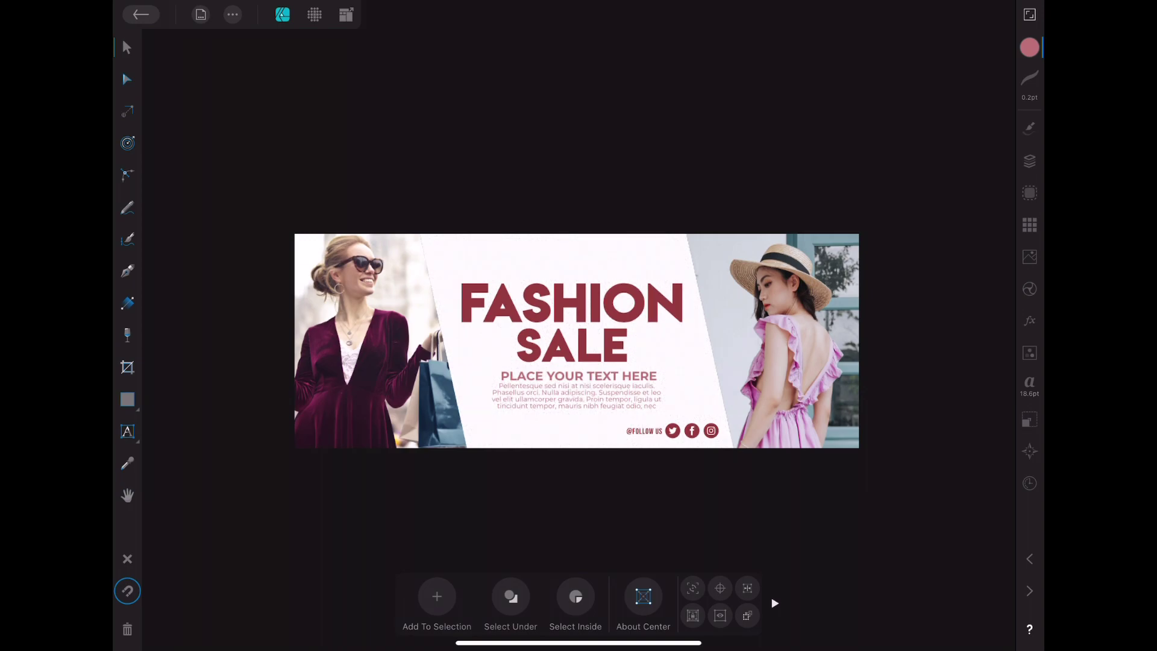
- Place the DESIGN ART STUDIO logo from the asset library onto the banner and shrink it
{"action": "left_click", "coordinate": [1029, 224]}
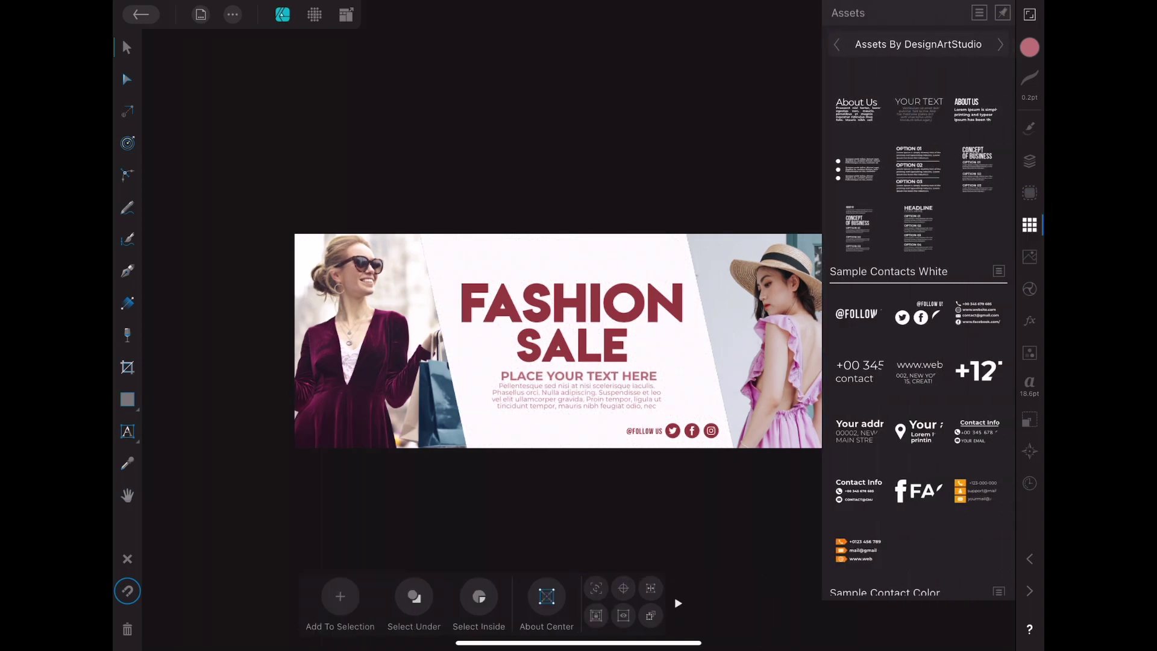
{"action": "scroll", "coordinate": [919, 332], "scroll_direction": "up", "scroll_amount": 10}
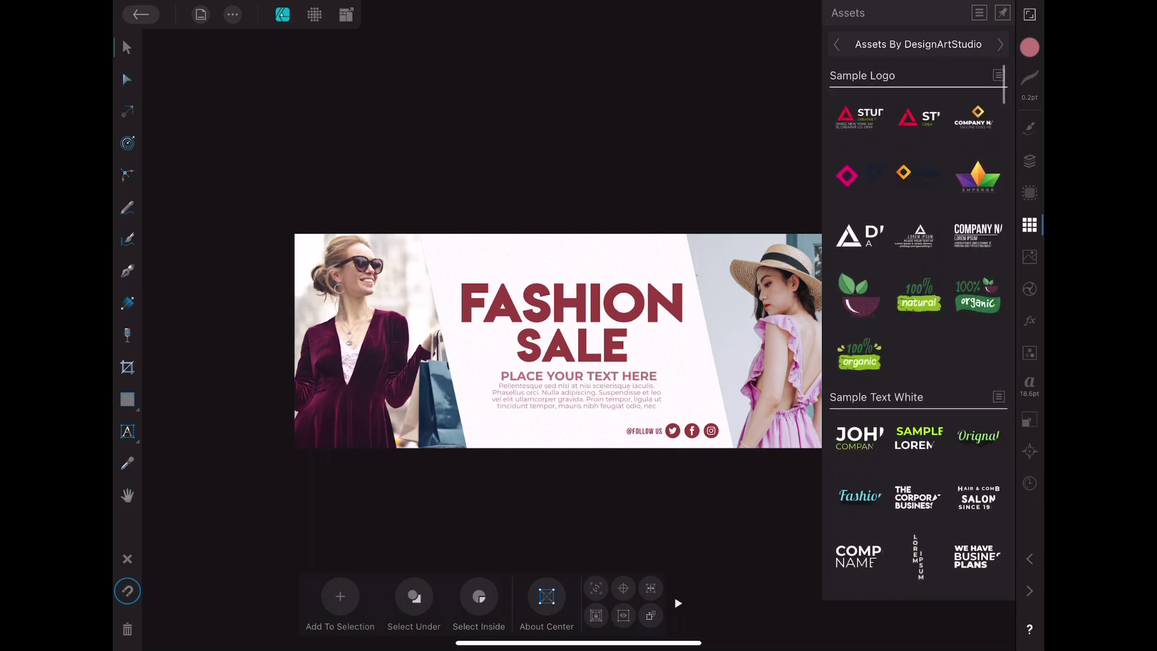
{"action": "left_click_drag", "start_coordinate": [860, 235], "coordinate": [506, 366]}
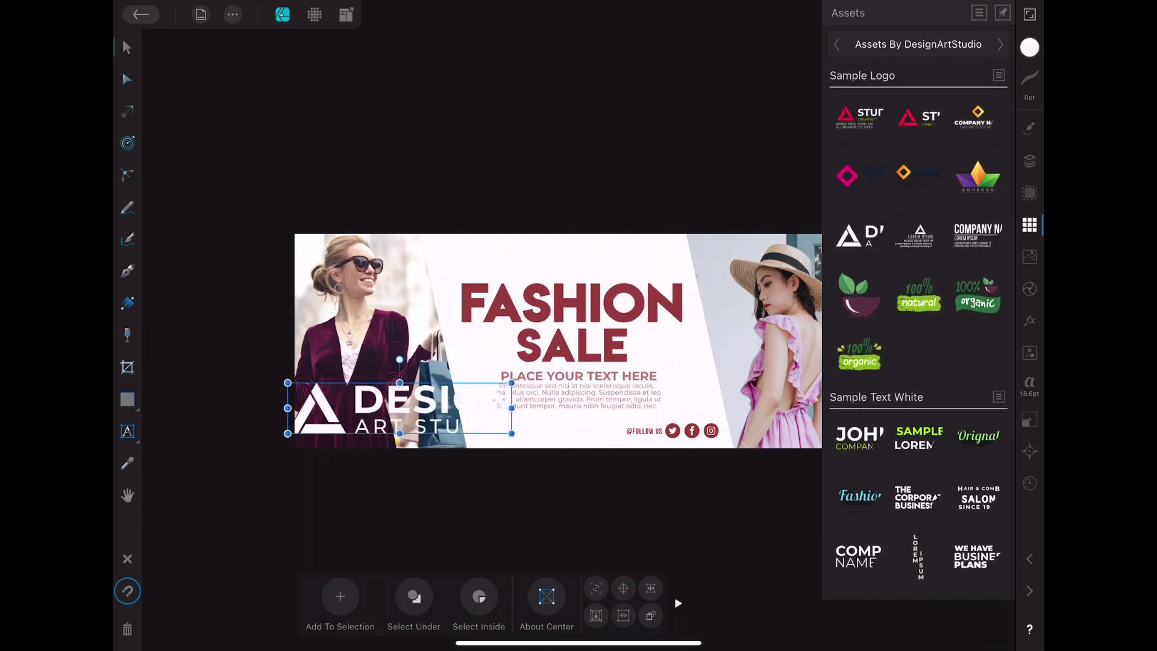
{"action": "mouse_move", "coordinate": [511, 433]}
{"action": "left_mouse_down"}
{"action": "mouse_move", "coordinate": [341, 397]}
{"action": "mouse_move", "coordinate": [350, 435]}
{"action": "left_mouse_up"}
{"action": "left_click", "coordinate": [375, 471]}
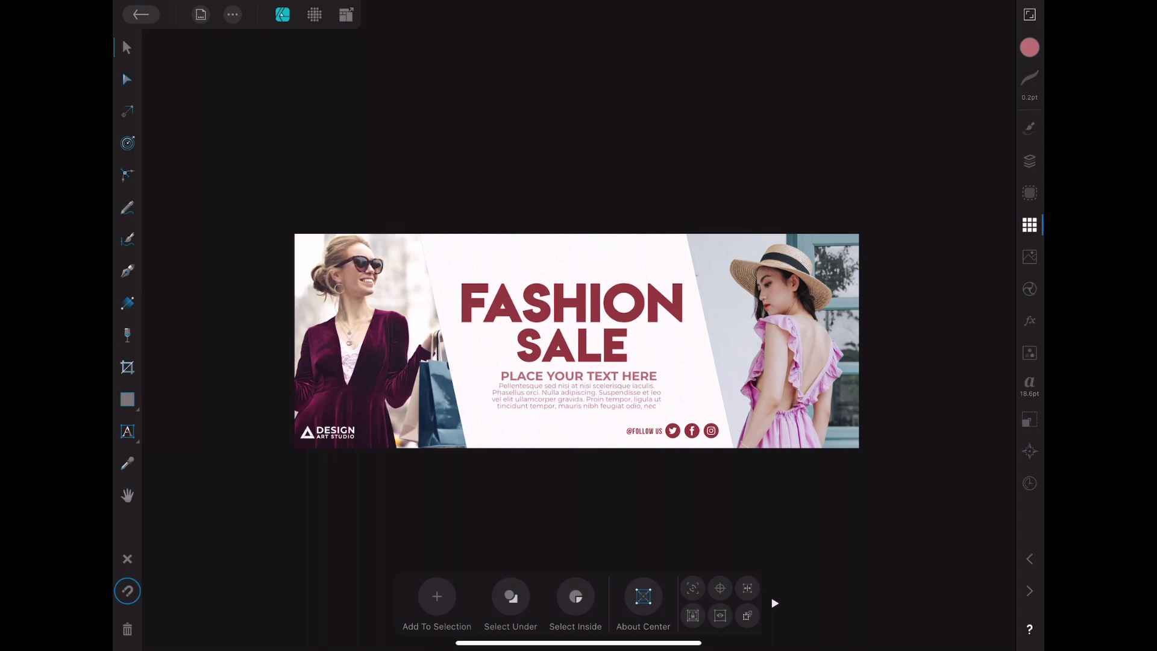
- Give the logo a dark-red fill and outline and move it to the white panel's top left
{"action": "left_click", "coordinate": [327, 432]}
{"action": "left_click", "coordinate": [1030, 47]}
{"action": "left_click", "coordinate": [905, 411]}
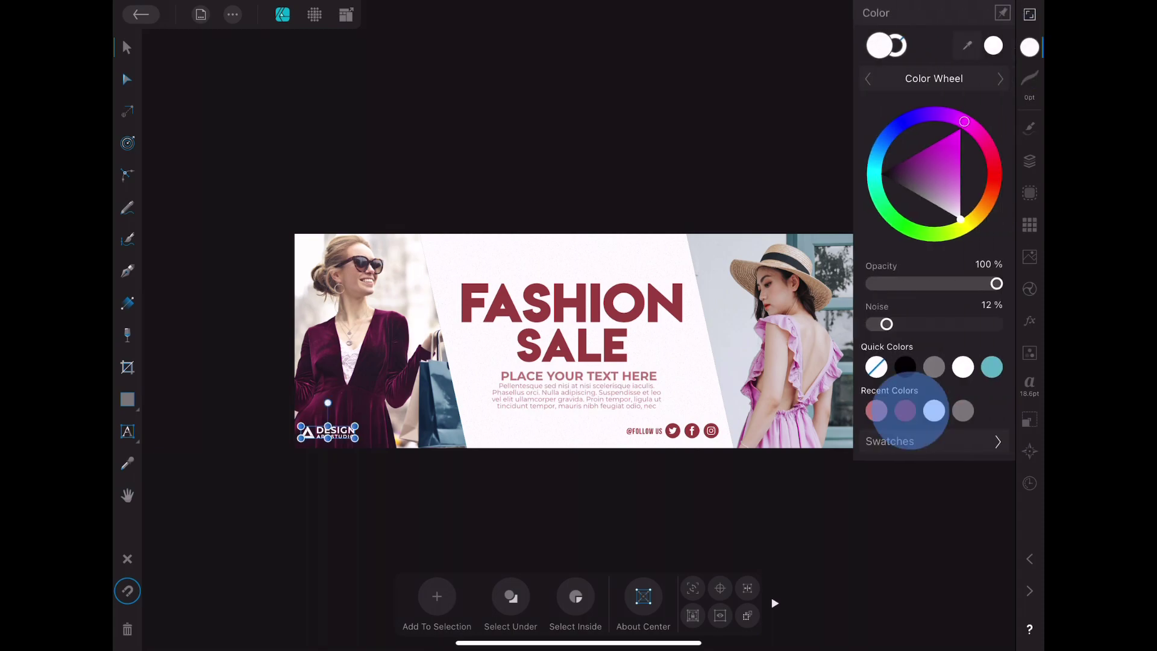
{"action": "left_click", "coordinate": [897, 45]}
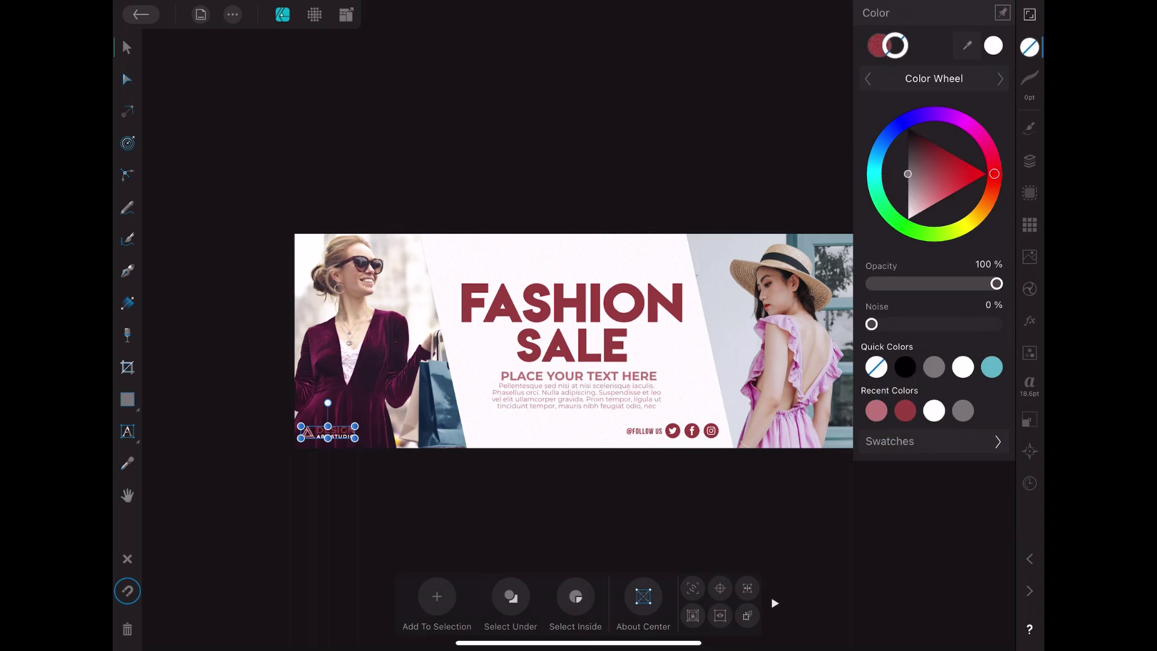
{"action": "left_click", "coordinate": [905, 410]}
{"action": "left_click_drag", "start_coordinate": [352, 432], "coordinate": [482, 250]}
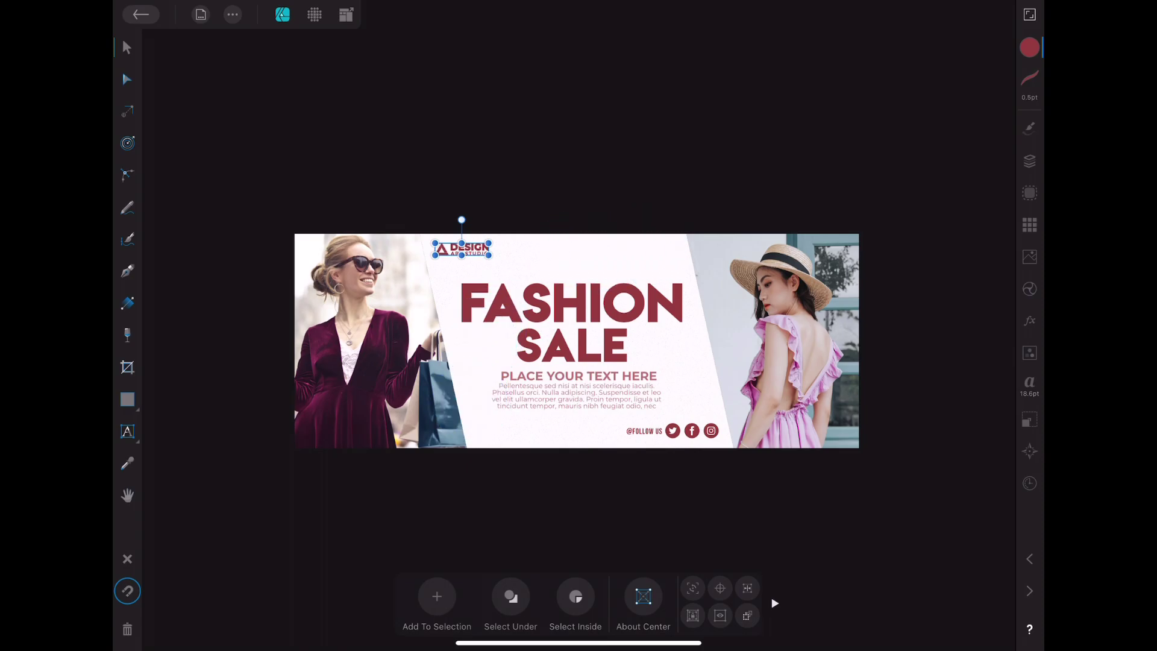
{"action": "scroll", "coordinate": [518, 301], "scroll_direction": "up", "scroll_amount": 5}
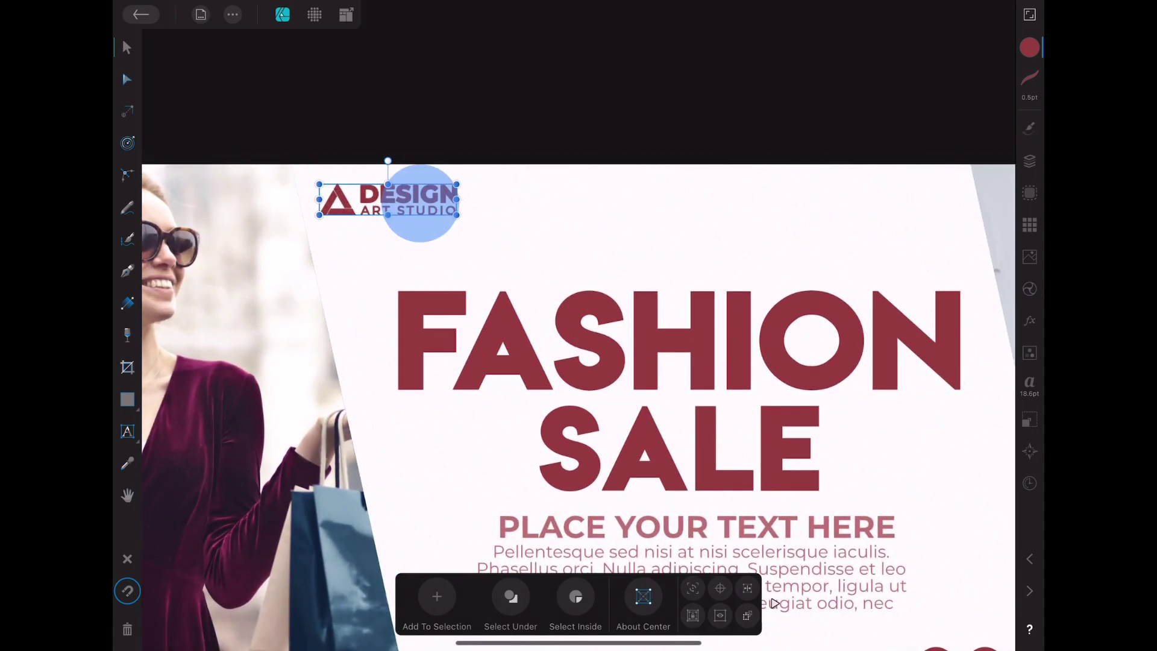
{"action": "scroll", "coordinate": [556, 295], "scroll_direction": "down", "scroll_amount": 5}
{"action": "scroll", "coordinate": [556, 295], "scroll_direction": "down", "scroll_amount": 1}
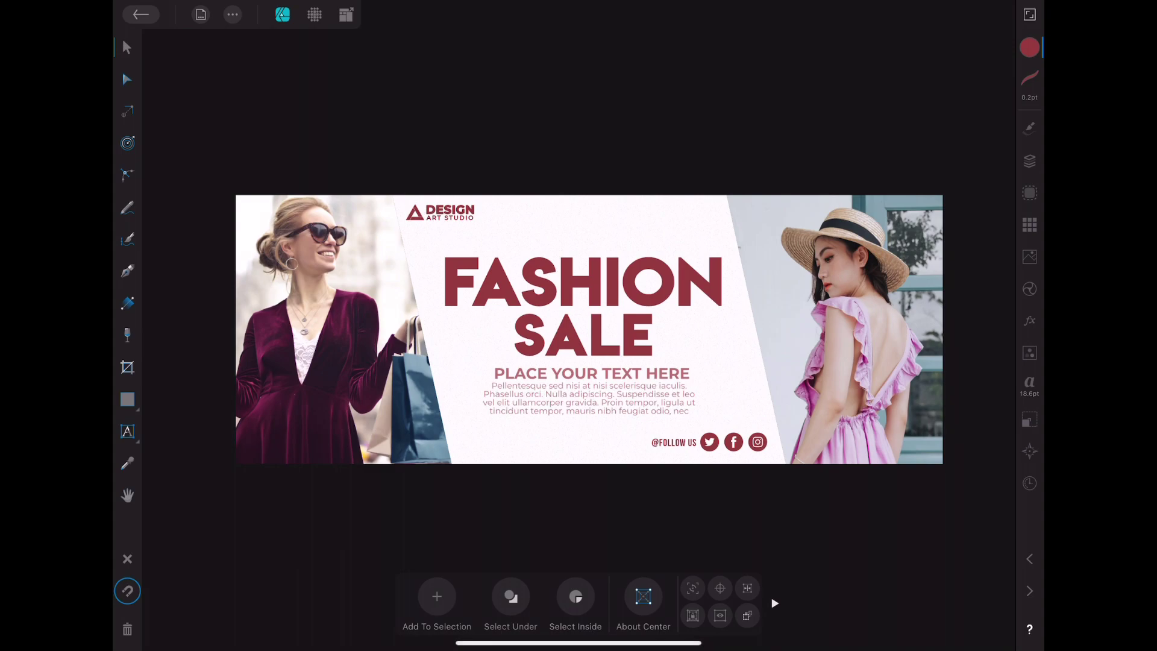
- Nudge the DESIGN ART STUDIO logo a few pixels right and down
{"action": "left_click_drag", "start_coordinate": [460, 218], "coordinate": [464, 221]}
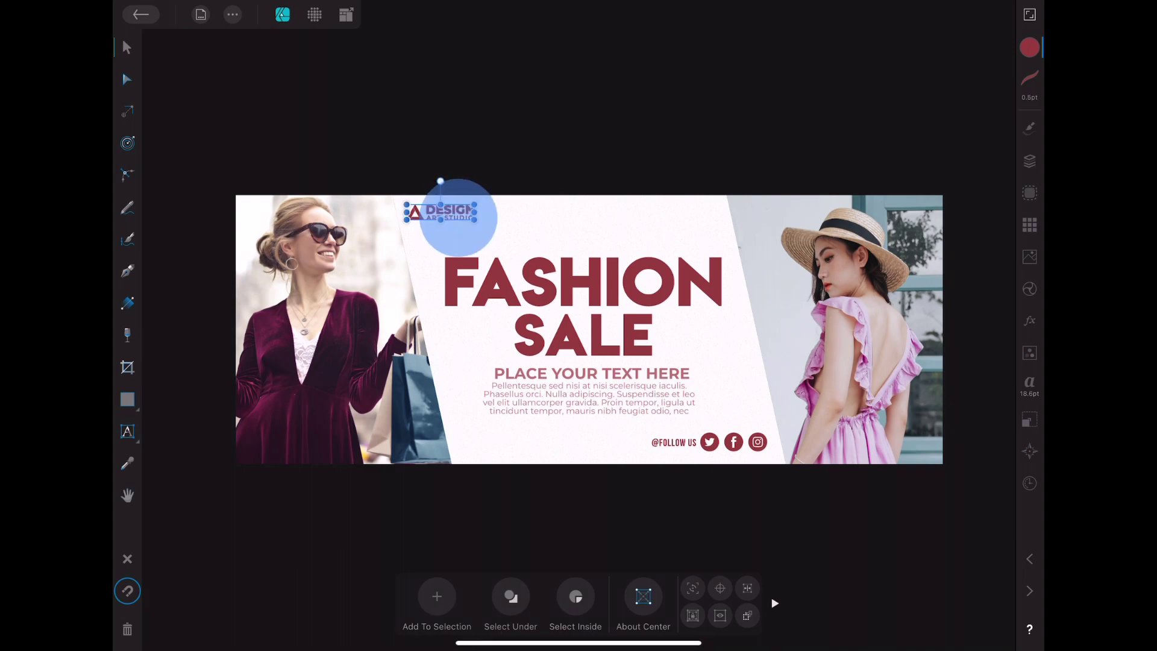